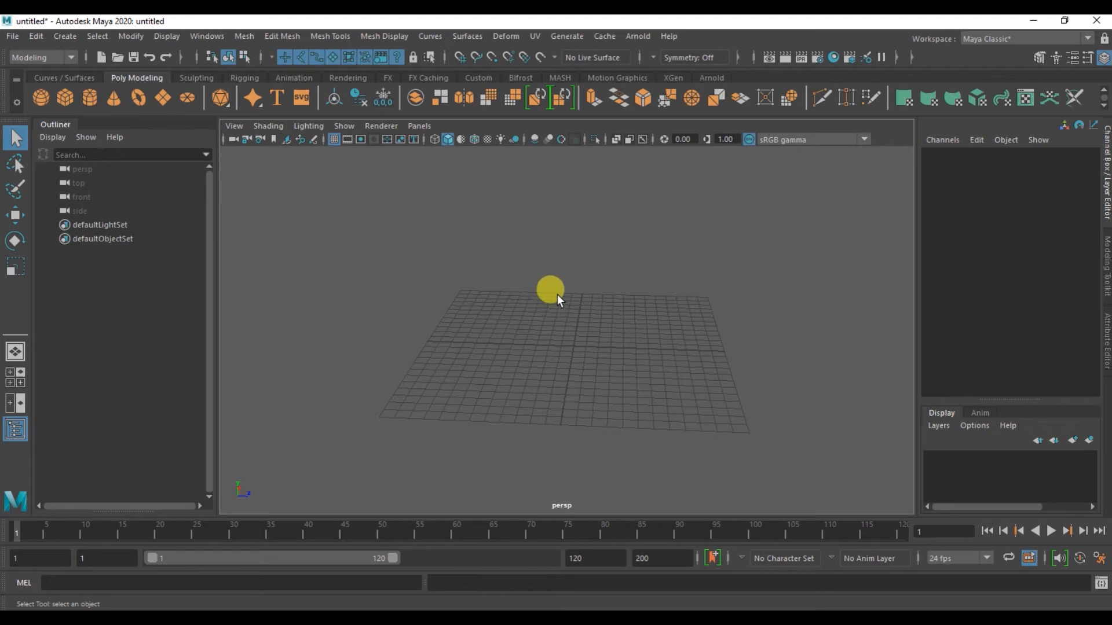
{"action": "left_click_drag", "start_coordinate": [513, 301], "coordinate": [565, 355], "text": "alt"}
{"action": "right_click_drag", "start_coordinate": [566, 355], "coordinate": [573, 349], "text": "alt"}
{"action": "middle_click_drag", "start_coordinate": [586, 315], "coordinate": [583, 363], "text": "alt"}
{"action": "right_click_drag", "start_coordinate": [575, 363], "coordinate": [536, 338], "text": "alt"}
{"action": "left_click_drag", "start_coordinate": [536, 338], "coordinate": [536, 371], "text": "alt"}
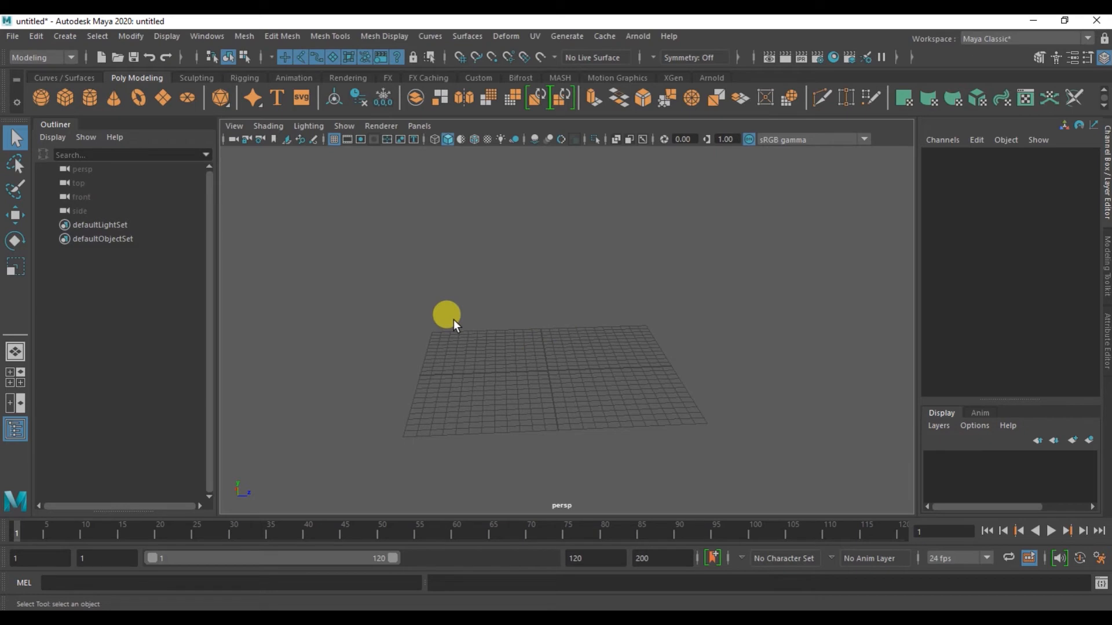
{"action": "left_click_drag", "start_coordinate": [454, 320], "coordinate": [346, 292], "text": "alt"}
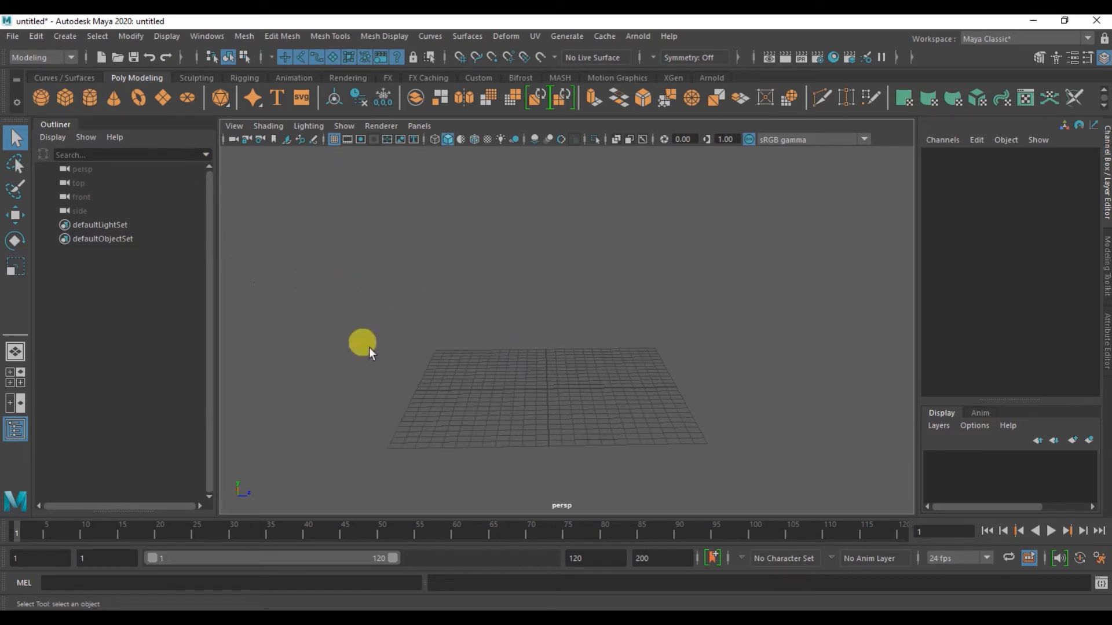
Create a NURBS sphere at the origin and scale it uniformly to about 3.83.
{"action": "left_click", "coordinate": [60, 36]}
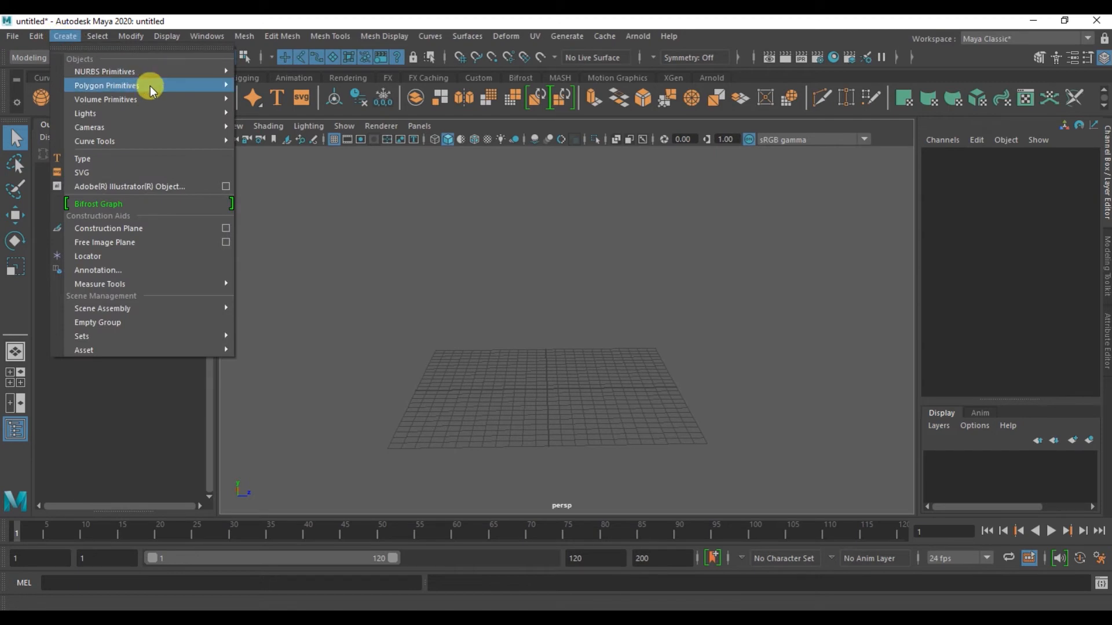
{"action": "mouse_move", "coordinate": [169, 70]}
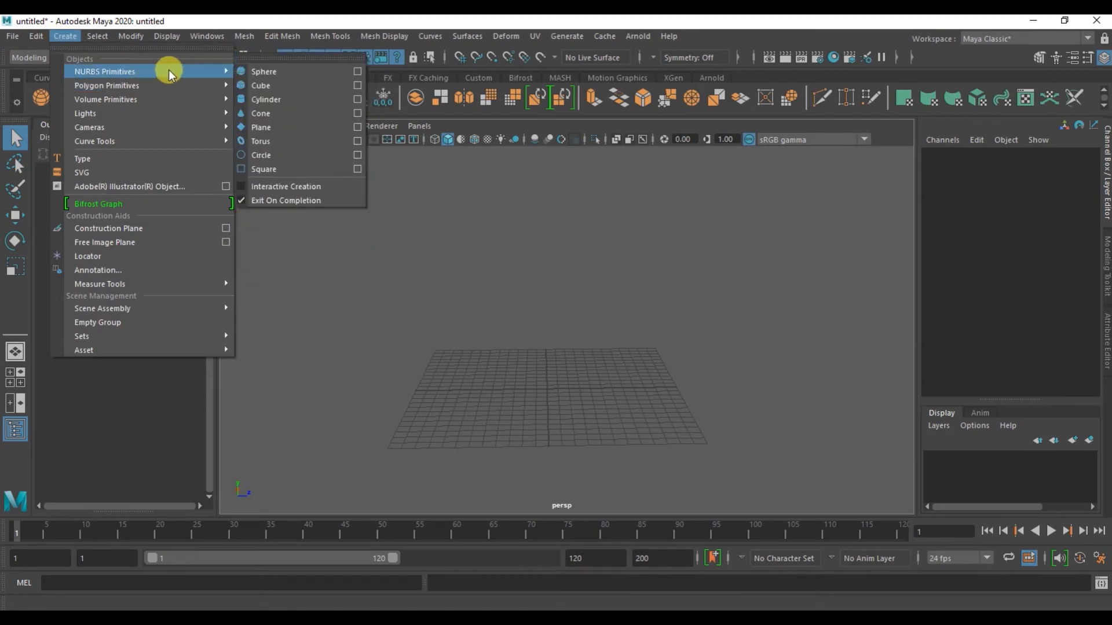
{"action": "left_click", "coordinate": [288, 76]}
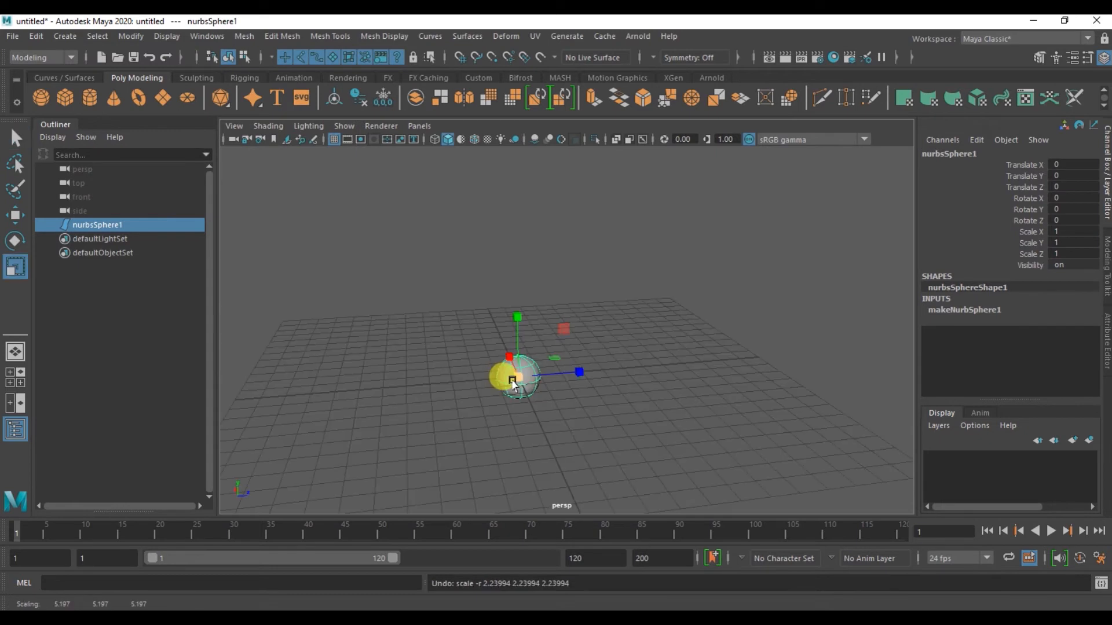
{"action": "left_click_drag", "start_coordinate": [517, 378], "coordinate": [666, 386]}
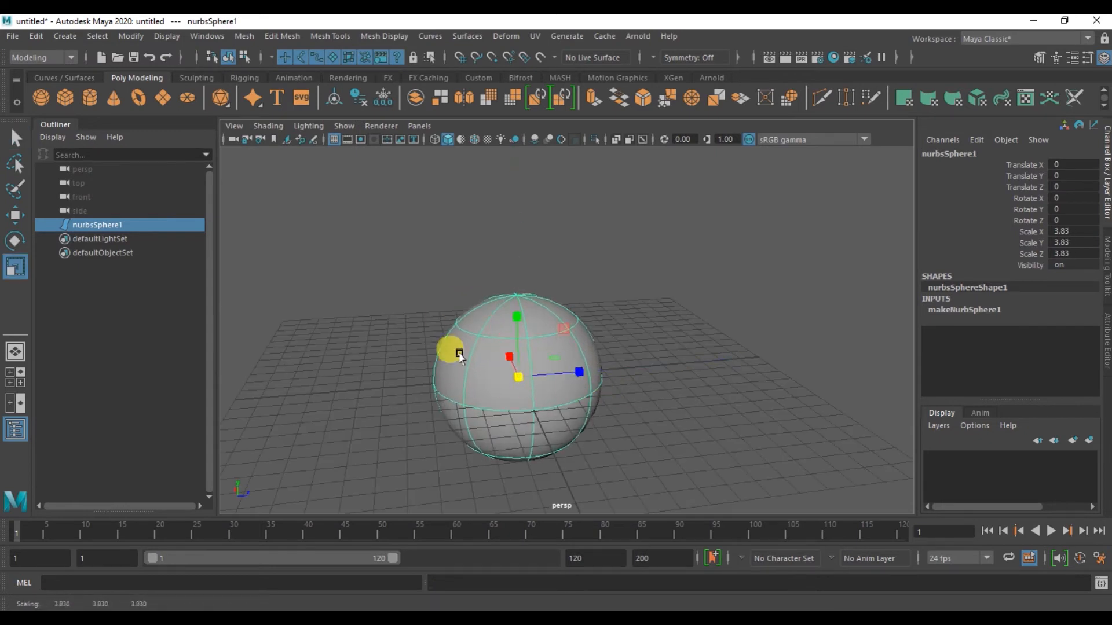
{"action": "left_click_drag", "start_coordinate": [456, 378], "coordinate": [415, 417], "text": "alt"}
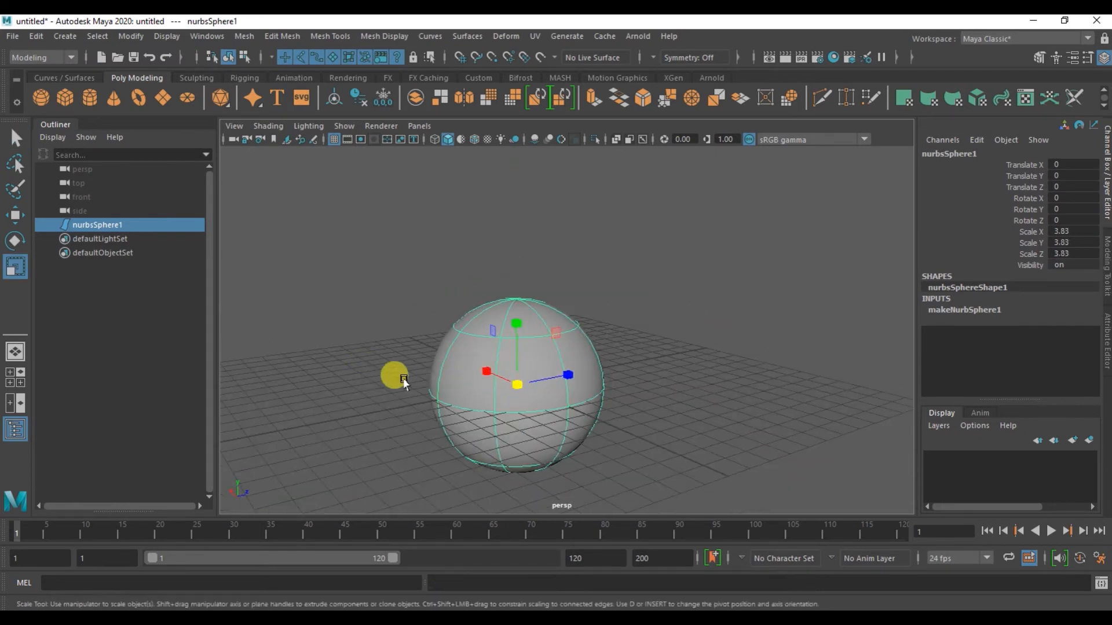
Hide the grid in the perspective viewport.
{"action": "left_click", "coordinate": [334, 140]}
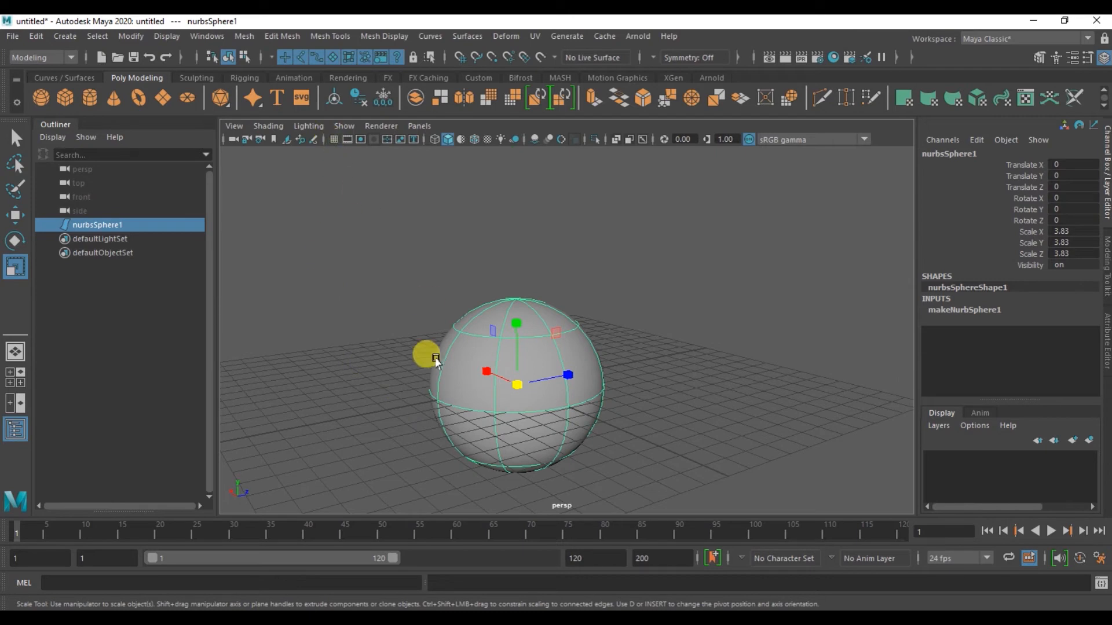
{"action": "left_click_drag", "start_coordinate": [548, 316], "coordinate": [515, 315], "text": "alt"}
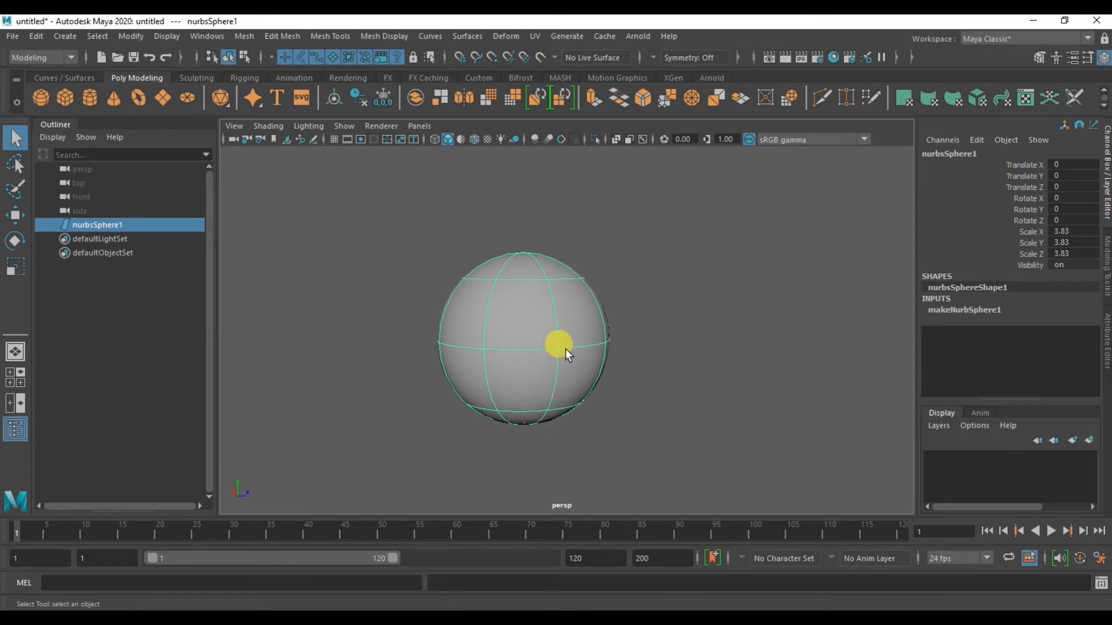
{"action": "scroll", "coordinate": [497, 359], "scroll_direction": "up", "scroll_amount": 5}
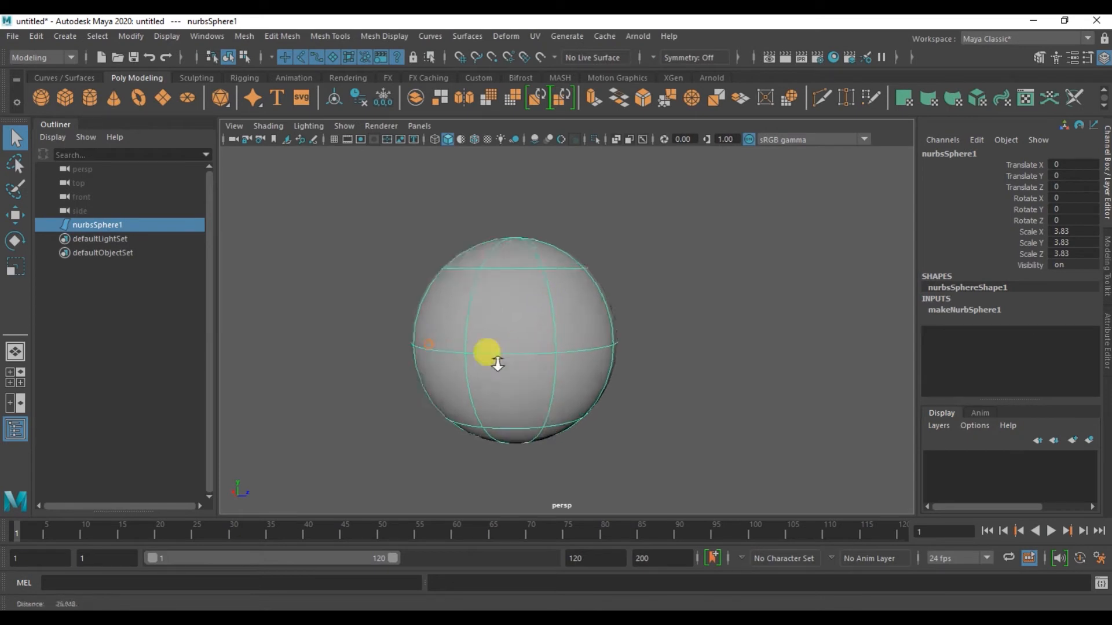
Insert a horizontal isoparm just above the sphere's equator, at about U 2.348.
{"action": "right_click_drag", "start_coordinate": [475, 270], "coordinate": [467, 231]}
{"action": "scroll", "coordinate": [482, 264], "scroll_direction": "down", "scroll_amount": 3}
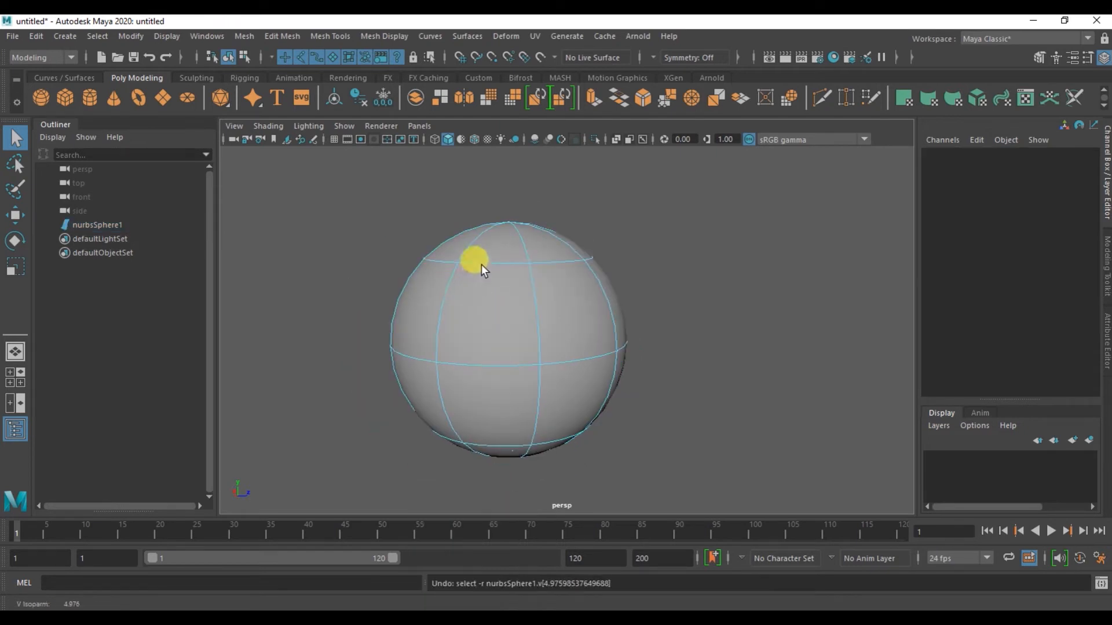
{"action": "left_click_drag", "start_coordinate": [481, 264], "coordinate": [479, 321]}
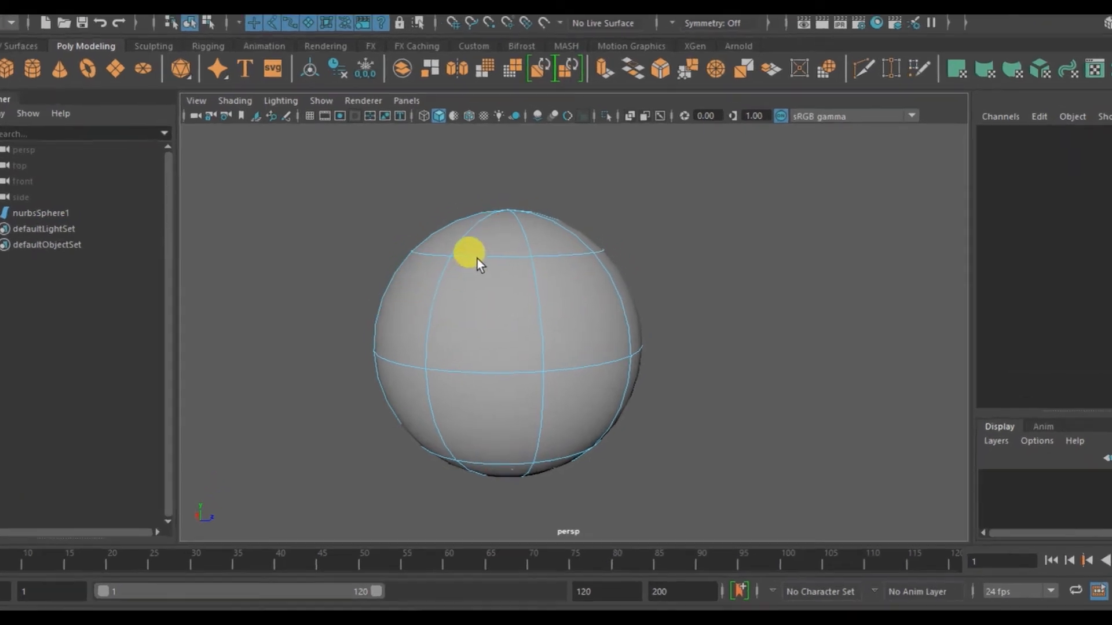
{"action": "left_click_drag", "start_coordinate": [479, 264], "coordinate": [451, 328]}
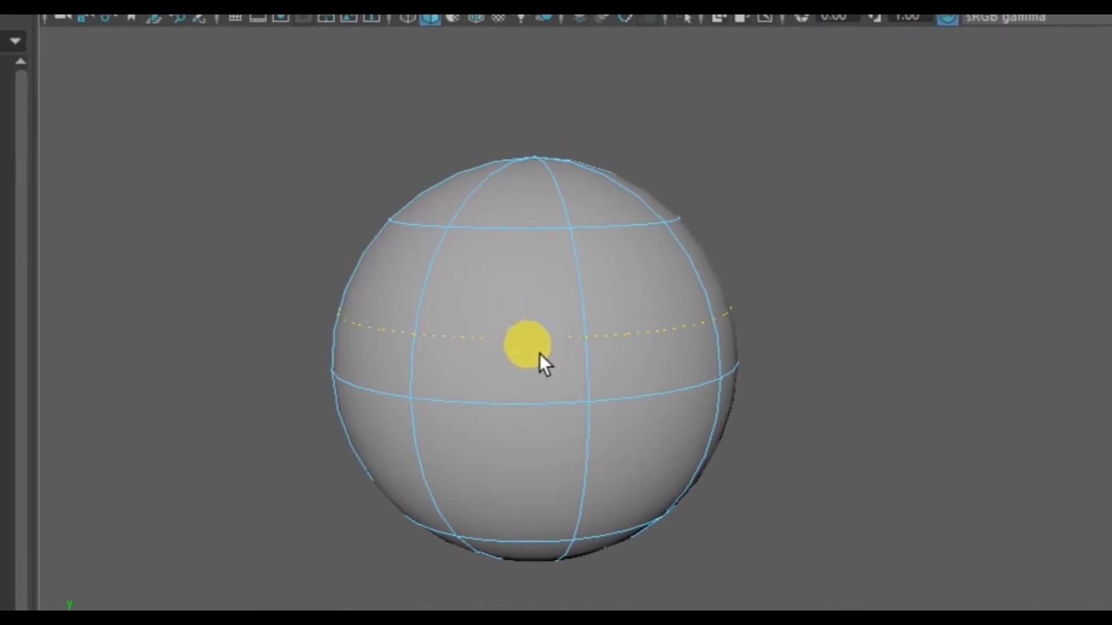
{"action": "left_click_drag", "start_coordinate": [509, 378], "coordinate": [443, 345], "text": "alt"}
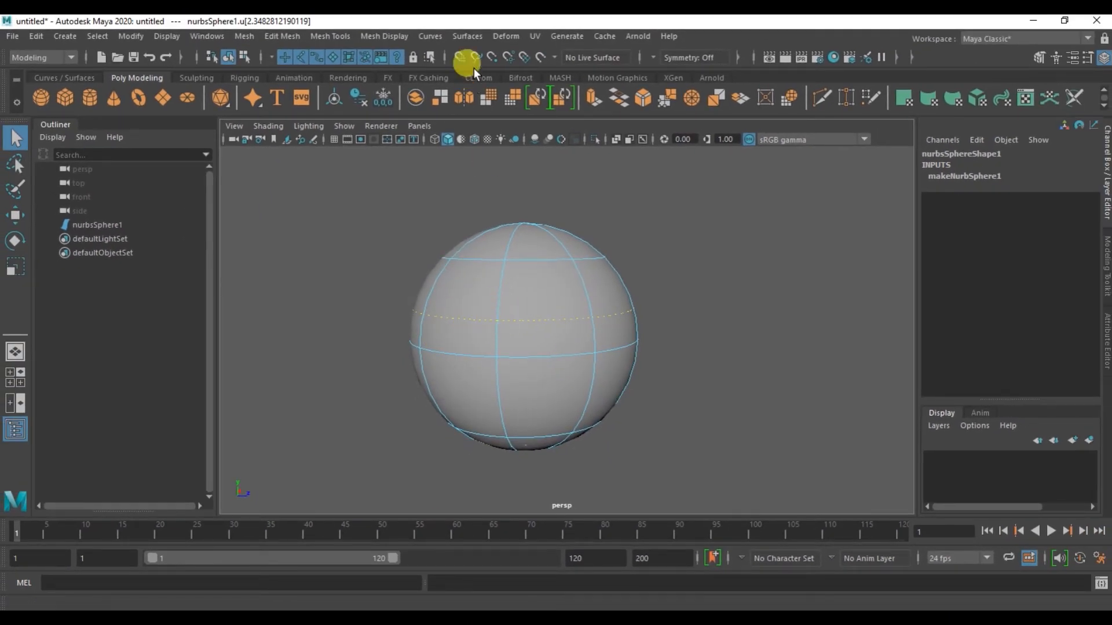
{"action": "left_click", "coordinate": [467, 36]}
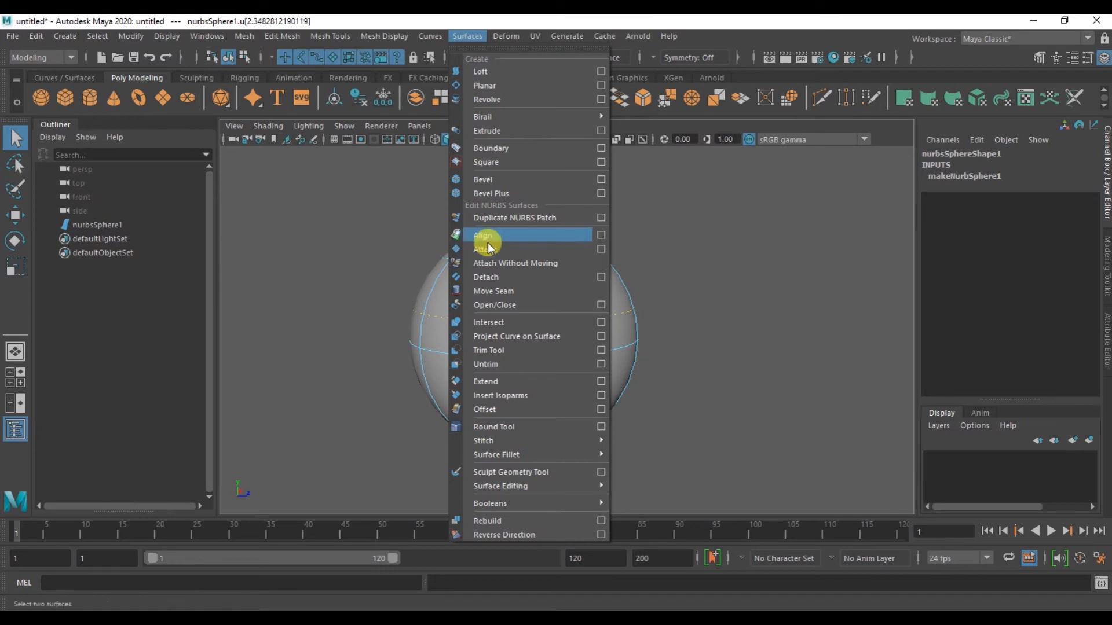
{"action": "left_click", "coordinate": [501, 397]}
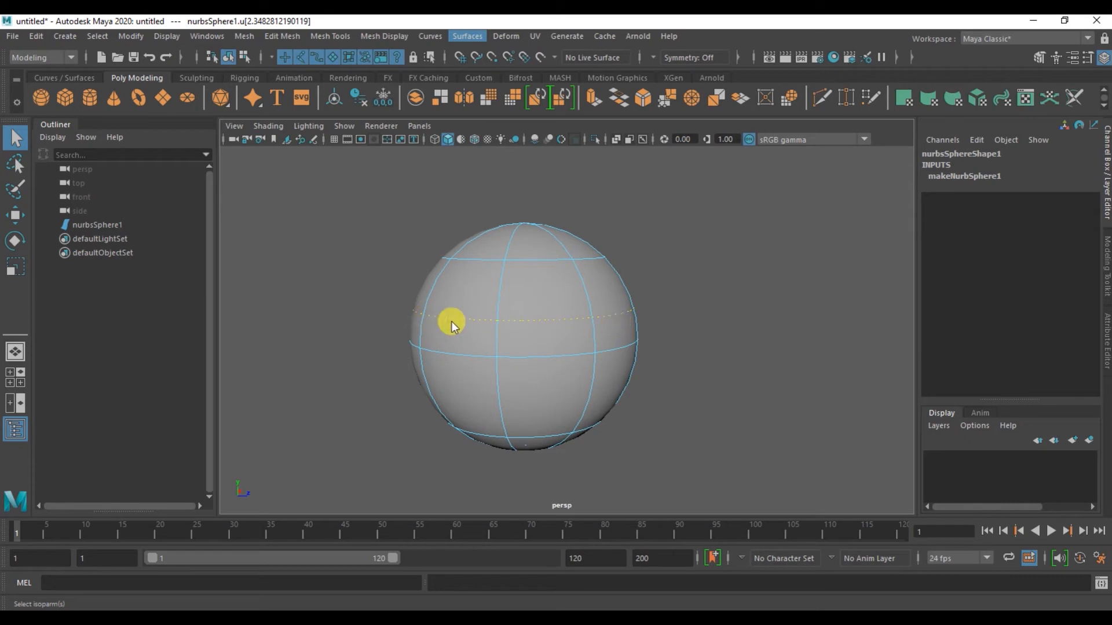
{"action": "left_click_drag", "start_coordinate": [429, 316], "coordinate": [468, 346], "text": "alt"}
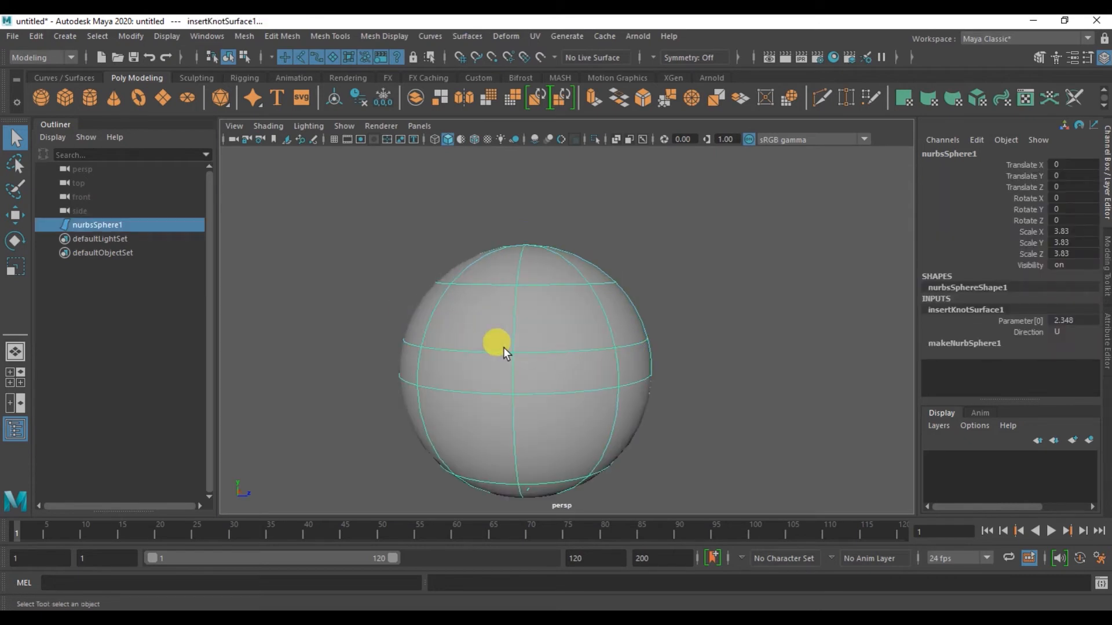
Scale the row of control vertices just above the equator slightly inward and return to object selection.
{"action": "right_click_drag", "start_coordinate": [485, 355], "coordinate": [392, 267]}
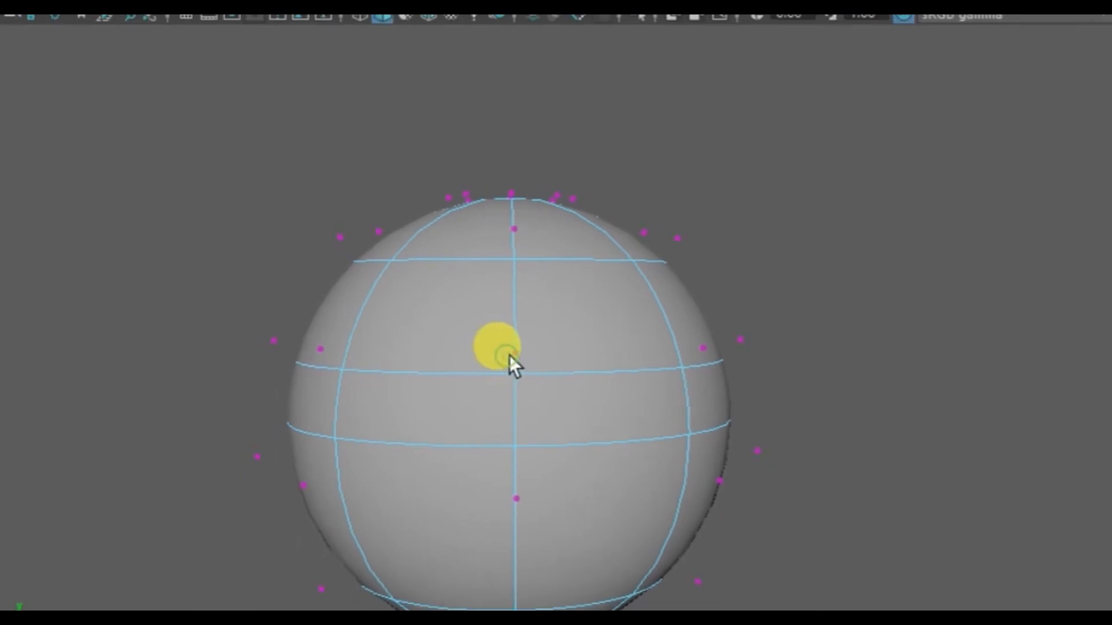
{"action": "left_click_drag", "start_coordinate": [259, 319], "coordinate": [747, 376]}
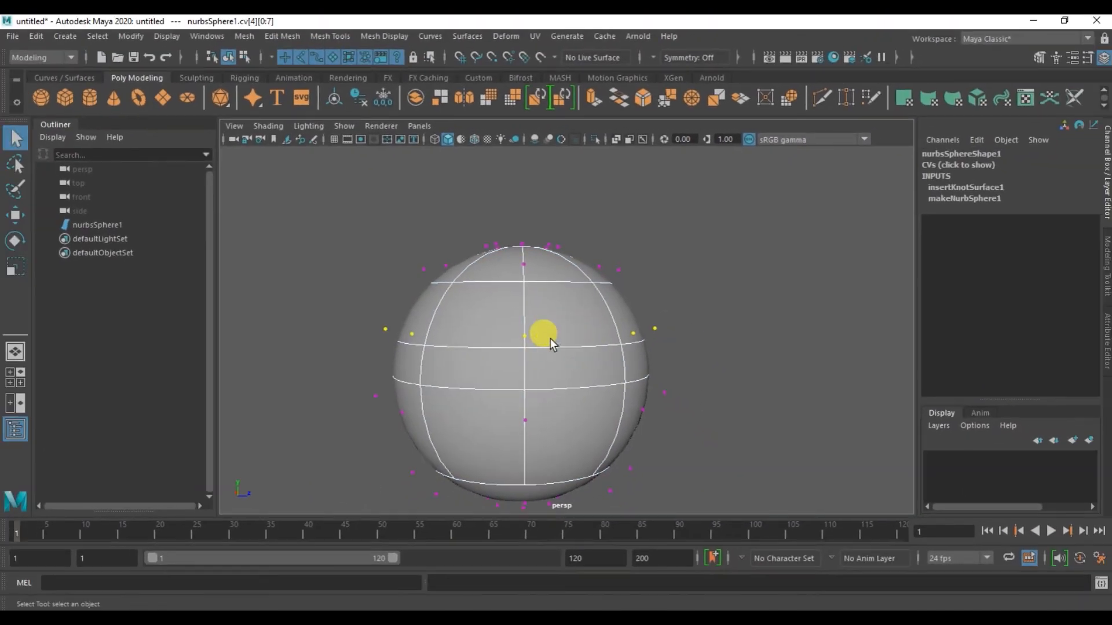
{"action": "key", "text": "r"}
{"action": "mouse_move", "coordinate": [579, 328]}
{"action": "left_mouse_down"}
{"action": "mouse_move", "coordinate": [525, 329]}
{"action": "mouse_move", "coordinate": [583, 328]}
{"action": "mouse_move", "coordinate": [568, 330]}
{"action": "left_mouse_up"}
{"action": "key", "text": "w"}
{"action": "key", "text": "e"}
{"action": "left_click_drag", "start_coordinate": [499, 278], "coordinate": [538, 356]}
{"action": "right_click_drag", "start_coordinate": [625, 273], "coordinate": [706, 248]}
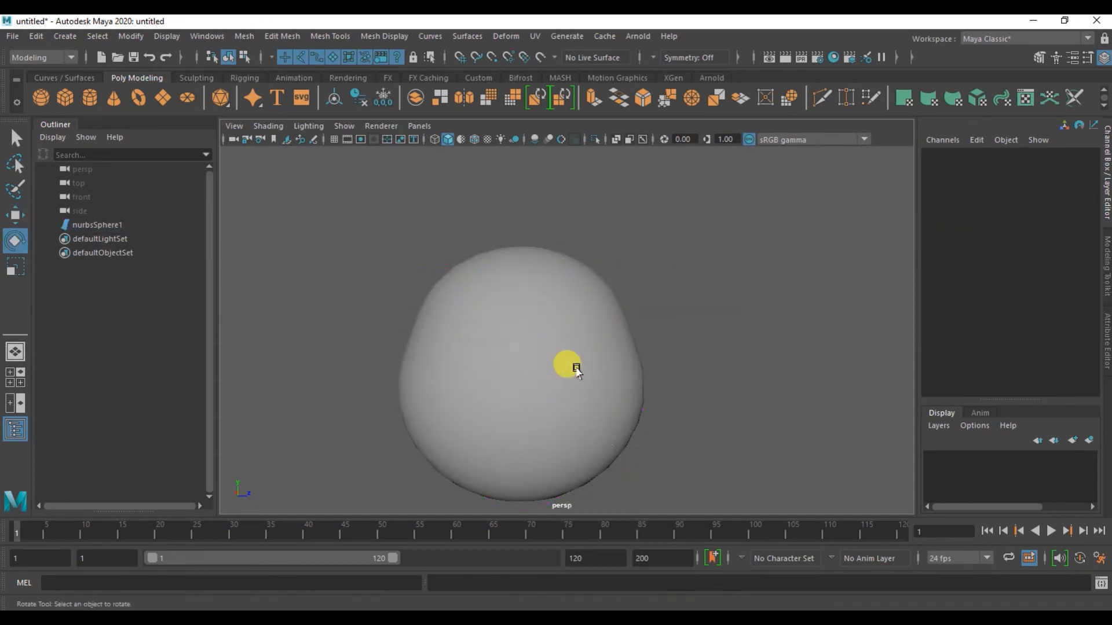
Insert a vertical isoparm on the front of the sphere, at about V 4.41.
{"action": "key", "text": "q"}
{"action": "left_click", "coordinate": [499, 304]}
{"action": "right_click_drag", "start_coordinate": [500, 305], "coordinate": [499, 243]}
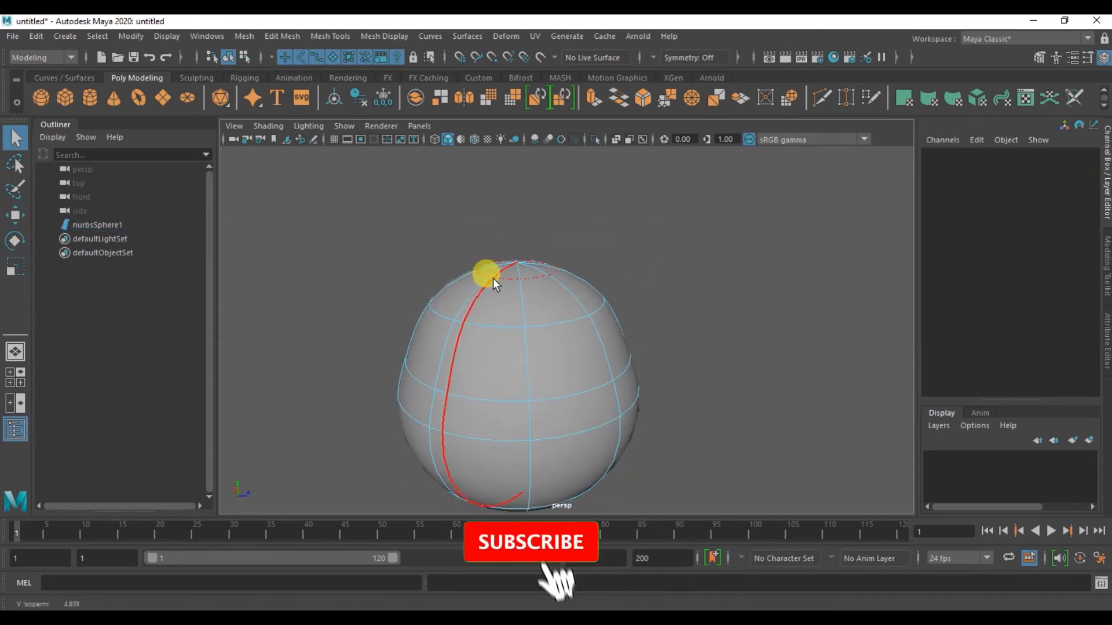
{"action": "left_click", "coordinate": [510, 283]}
{"action": "left_click_drag", "start_coordinate": [509, 349], "coordinate": [524, 398], "text": "alt"}
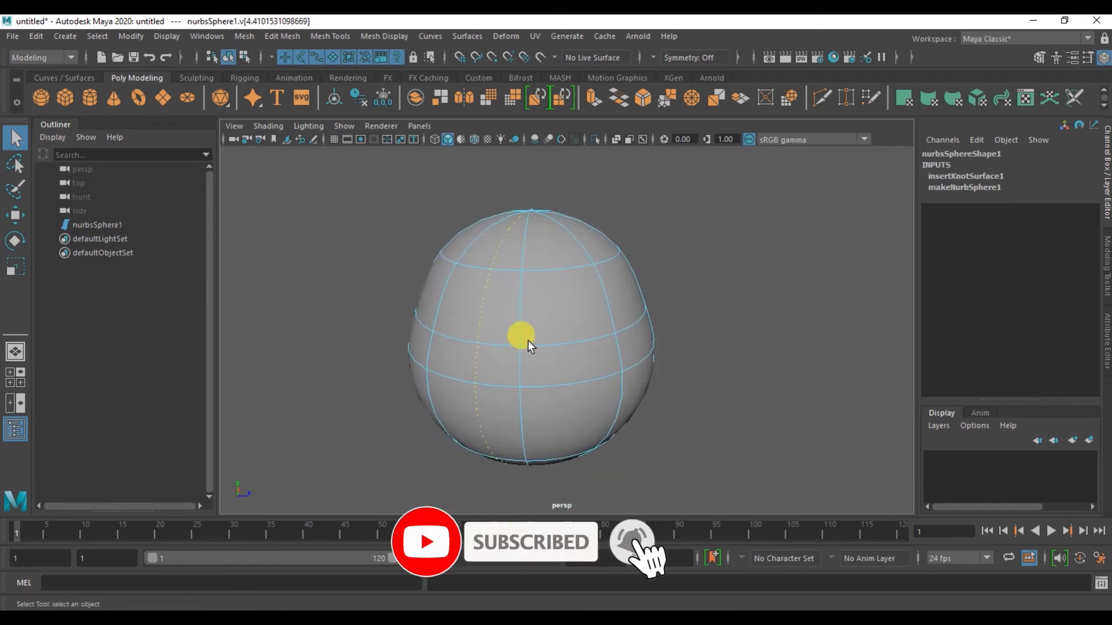
{"action": "left_click", "coordinate": [457, 36]}
{"action": "left_click", "coordinate": [529, 381]}
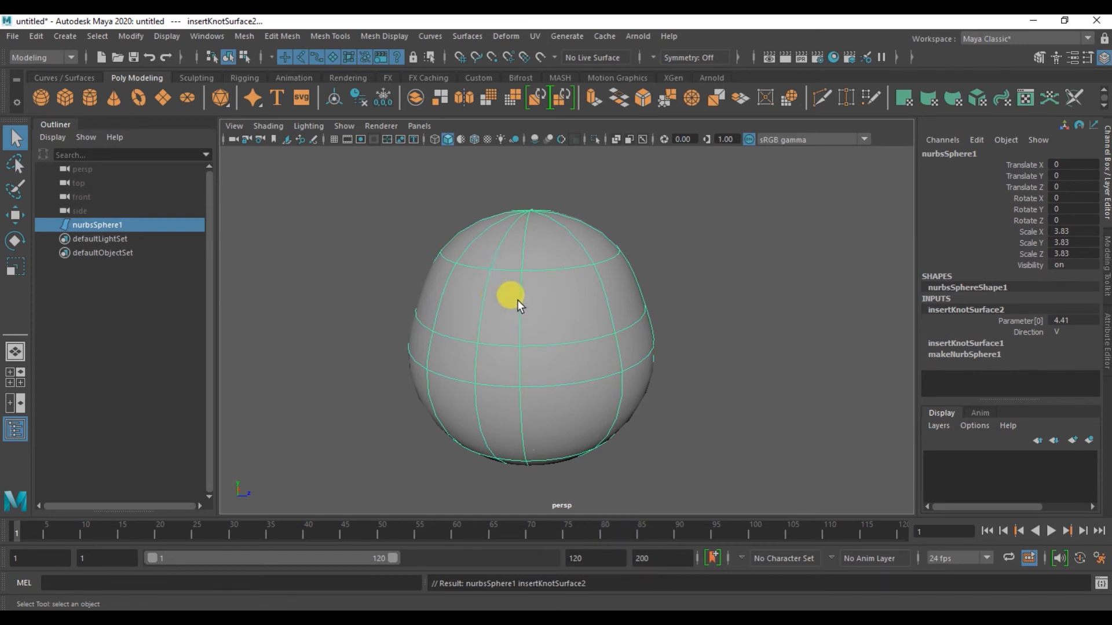
Detach the sphere's surface along a horizontal isoparm in its upper part, at about U 2.68.
{"action": "left_click_drag", "start_coordinate": [476, 318], "coordinate": [475, 304], "text": "alt"}
{"action": "right_click_drag", "start_coordinate": [519, 269], "coordinate": [520, 308]}
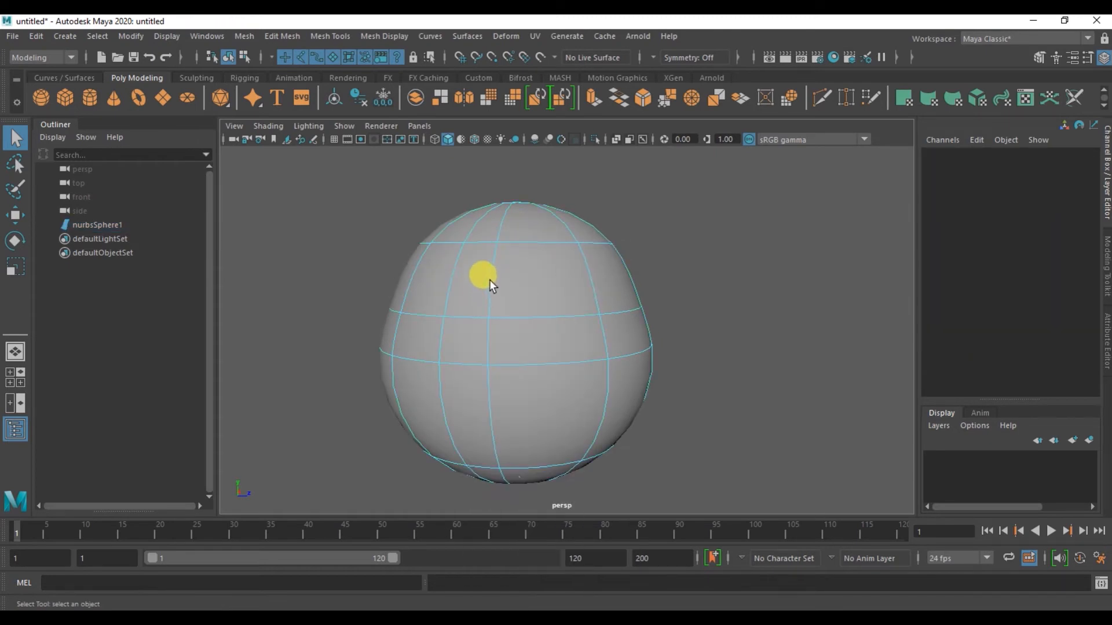
{"action": "left_click_drag", "start_coordinate": [509, 238], "coordinate": [510, 275]}
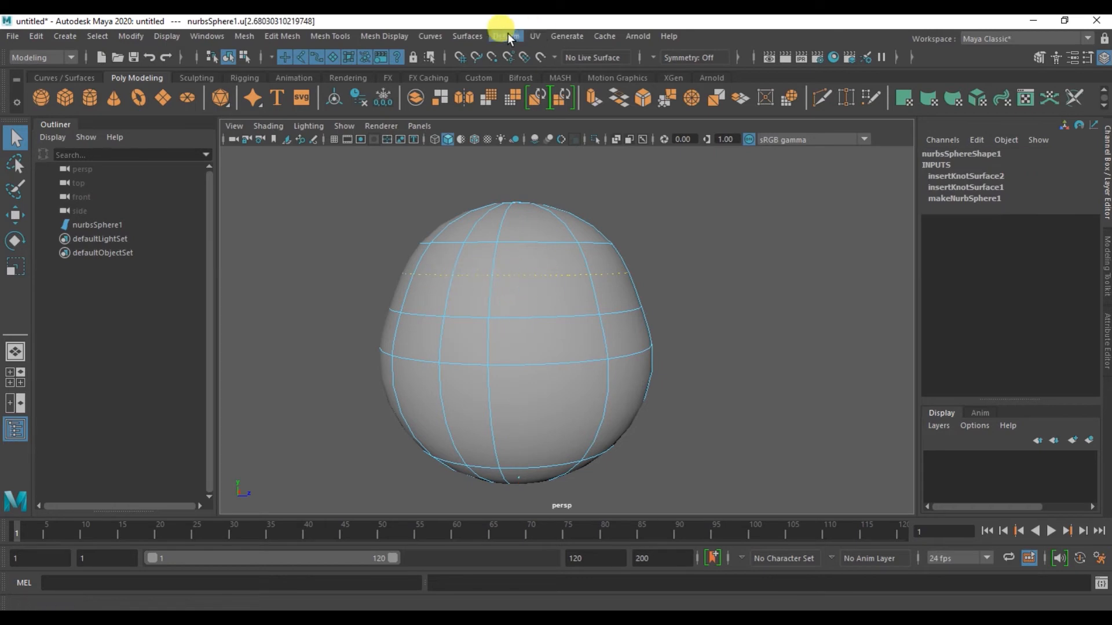
{"action": "left_click", "coordinate": [465, 35]}
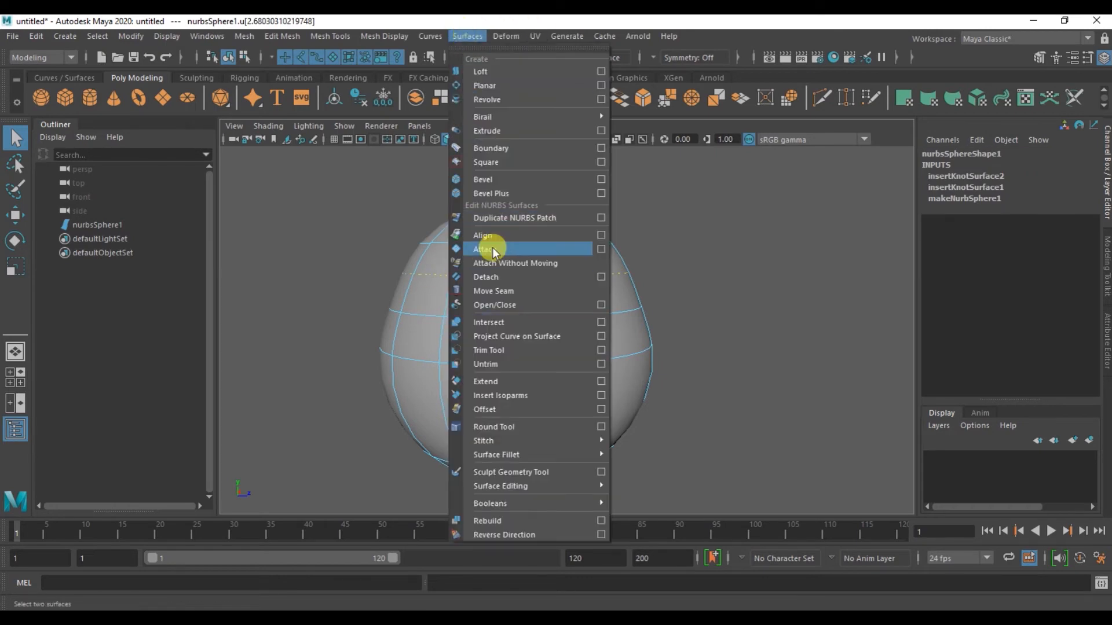
{"action": "left_click", "coordinate": [504, 277]}
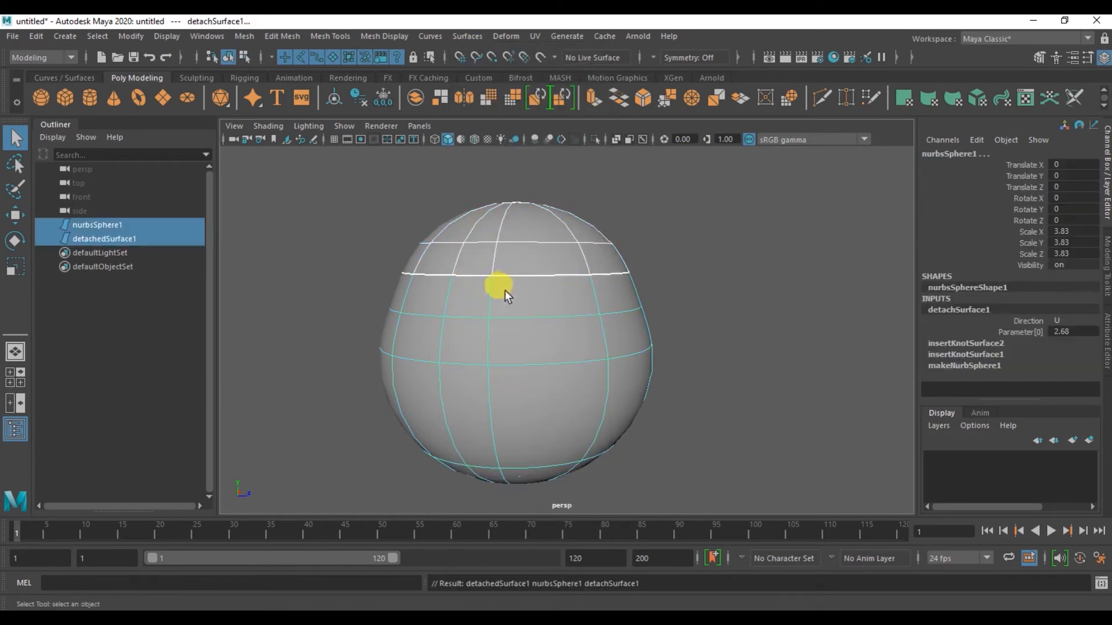
Select the upper cap and the lower body in turn to check that they are separate surfaces.
{"action": "left_click", "coordinate": [505, 266]}
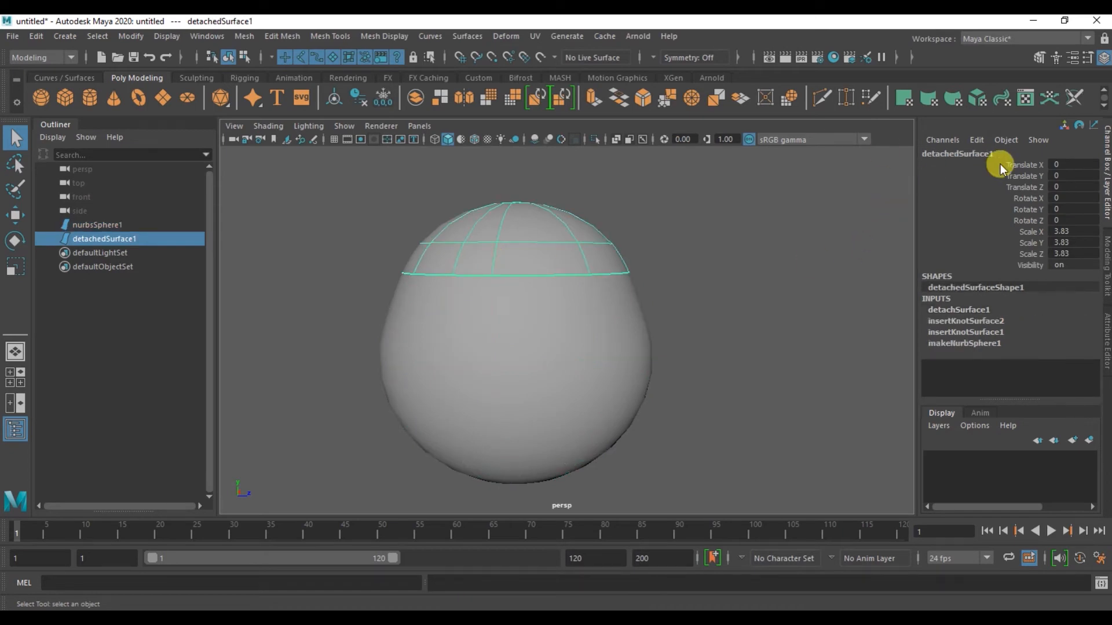
{"action": "left_click", "coordinate": [557, 357]}
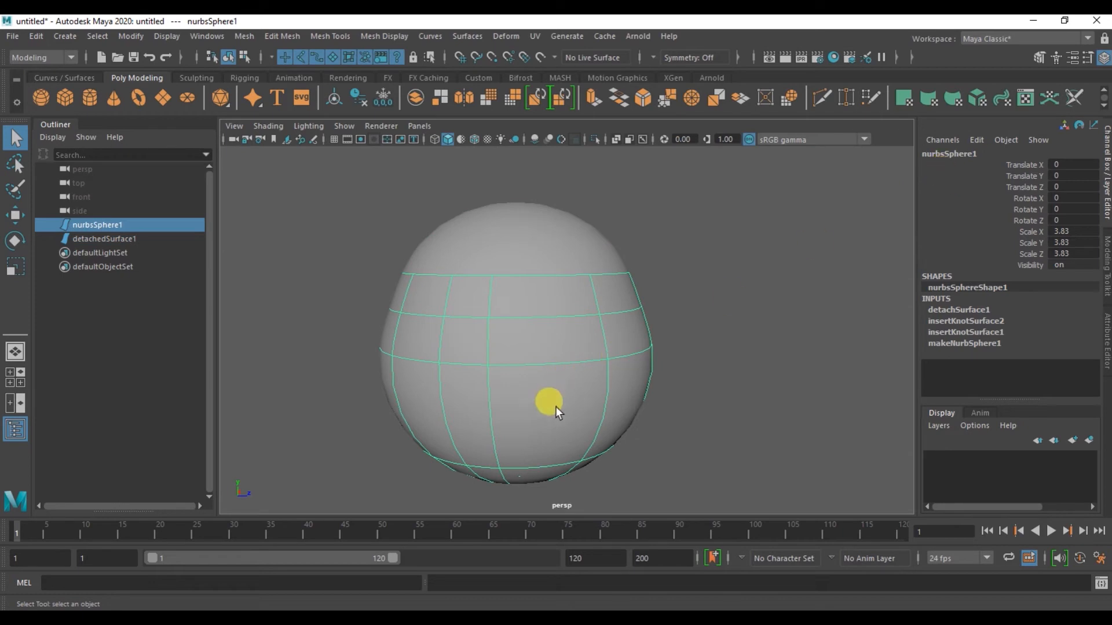
{"action": "left_click", "coordinate": [543, 259]}
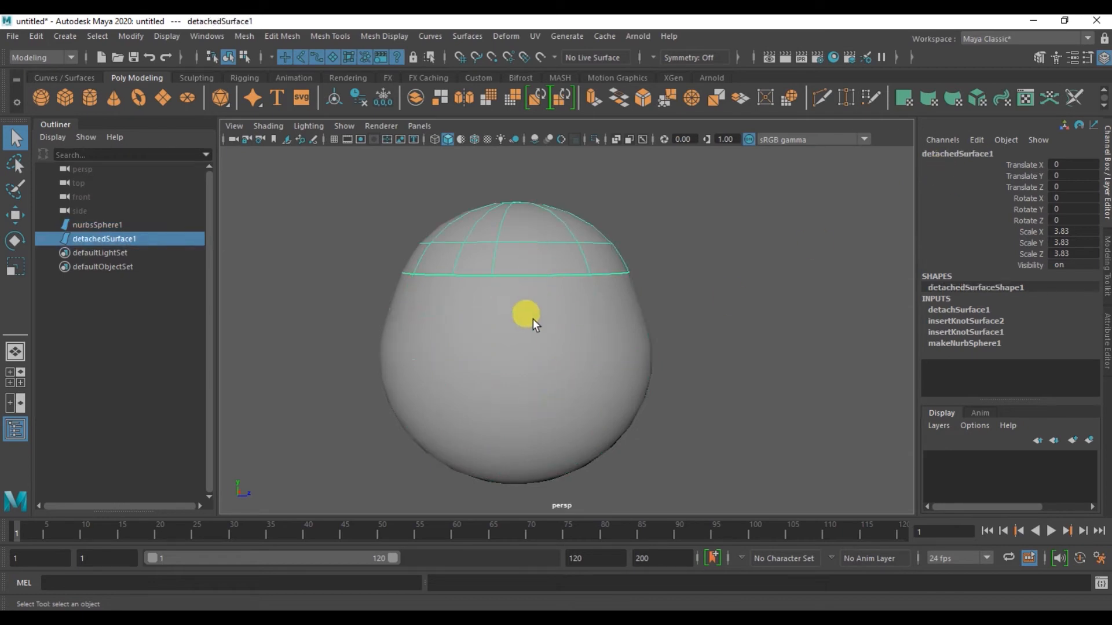
{"action": "left_click", "coordinate": [527, 335]}
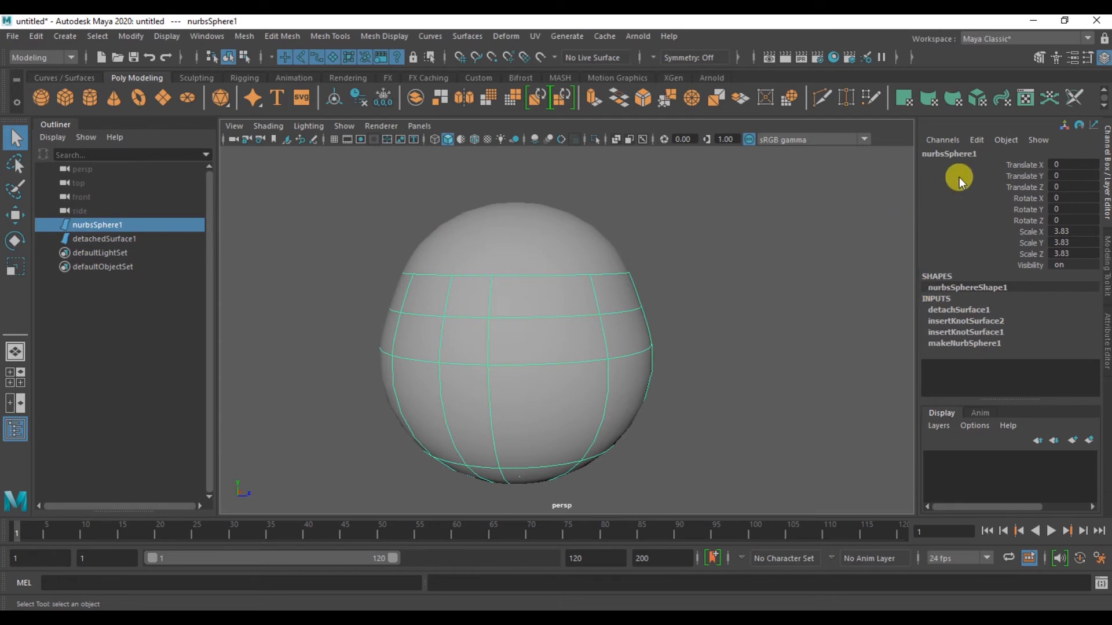
{"action": "left_click", "coordinate": [502, 259]}
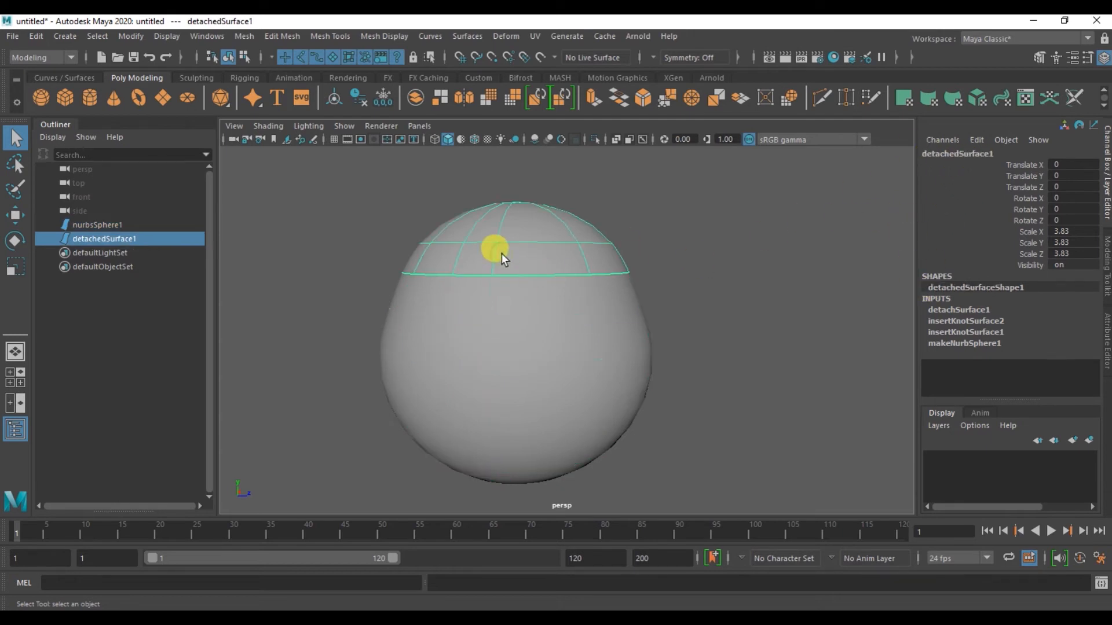
Attach the lower body and upper cap into one NURBS surface with the Attach operation.
{"action": "left_click", "coordinate": [523, 340]}
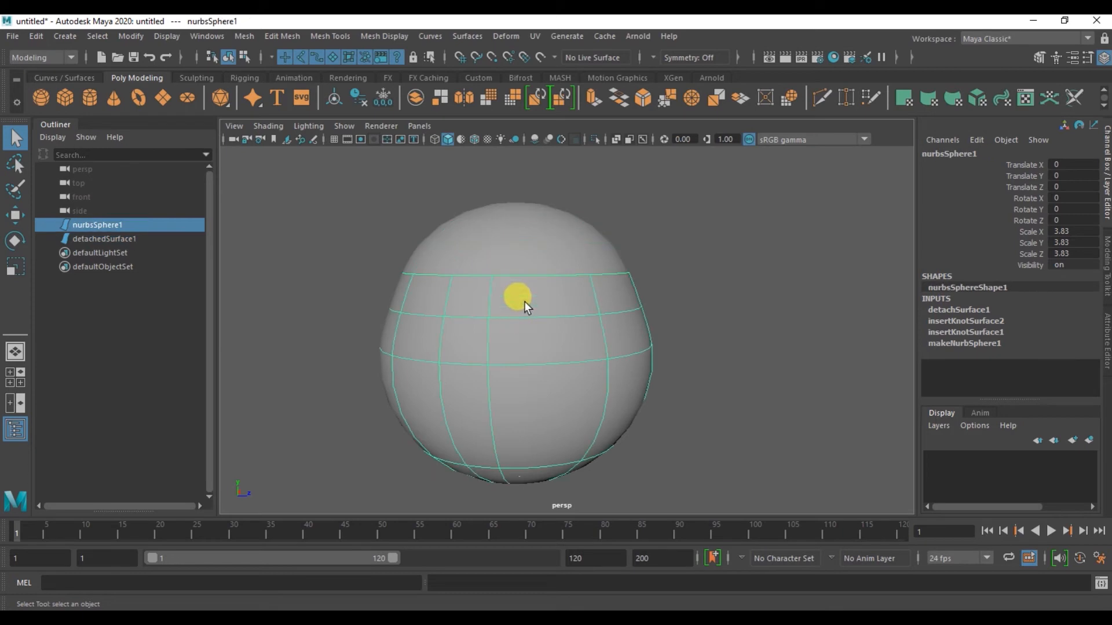
{"action": "left_click", "coordinate": [520, 255], "text": "shift"}
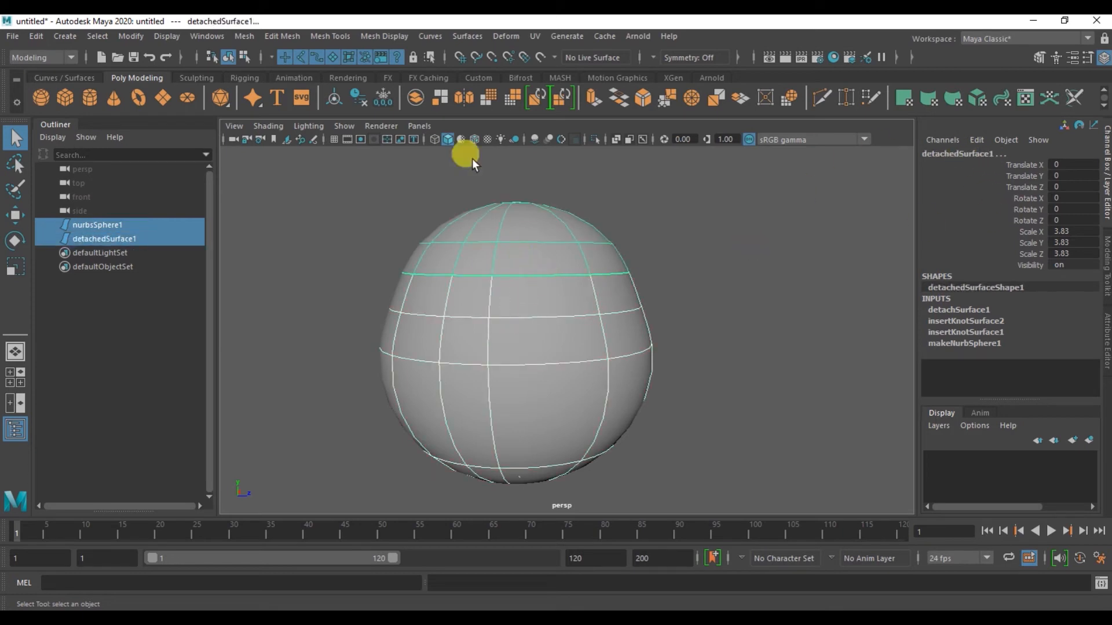
{"action": "left_click", "coordinate": [465, 37]}
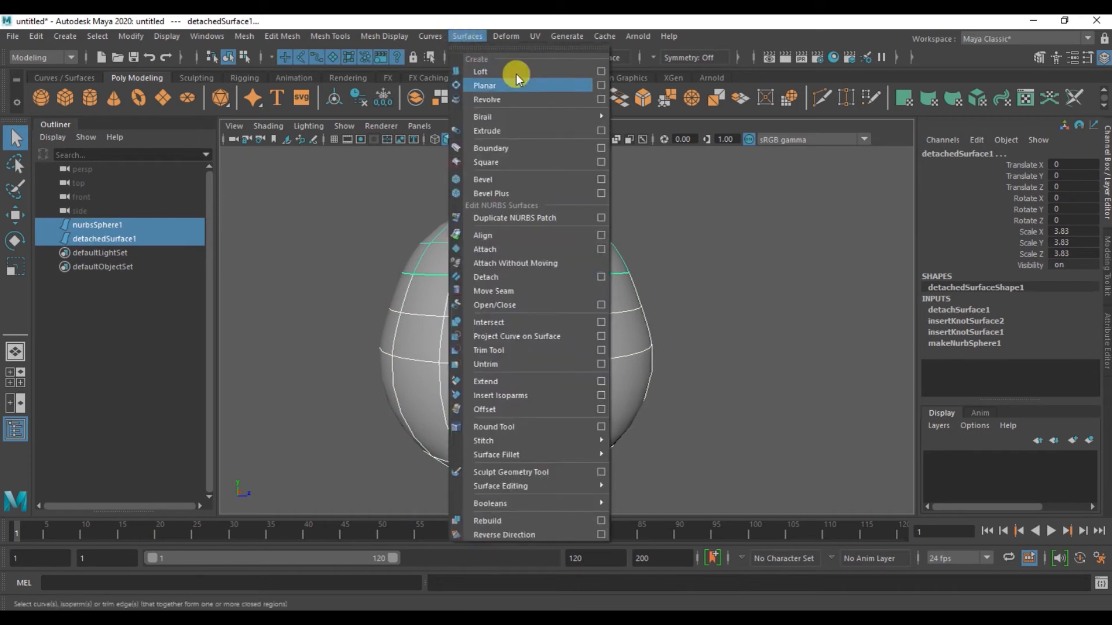
{"action": "left_click", "coordinate": [491, 250]}
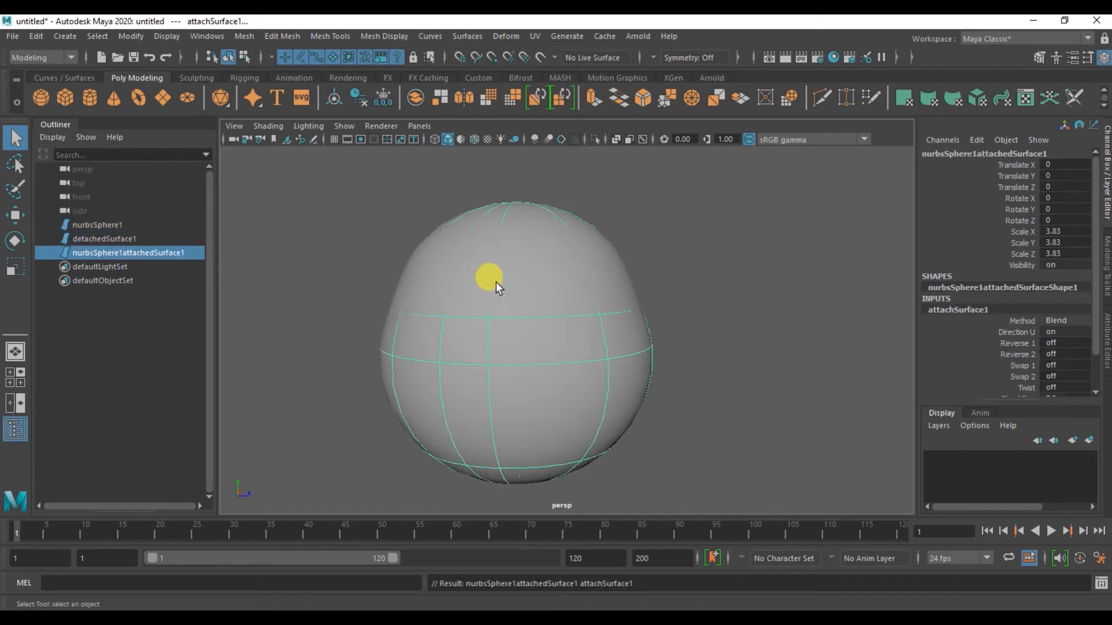
Move the original cap and lower body together to Translate Z 4.384, and shift the attached surface the opposite way.
{"action": "left_click", "coordinate": [501, 267]}
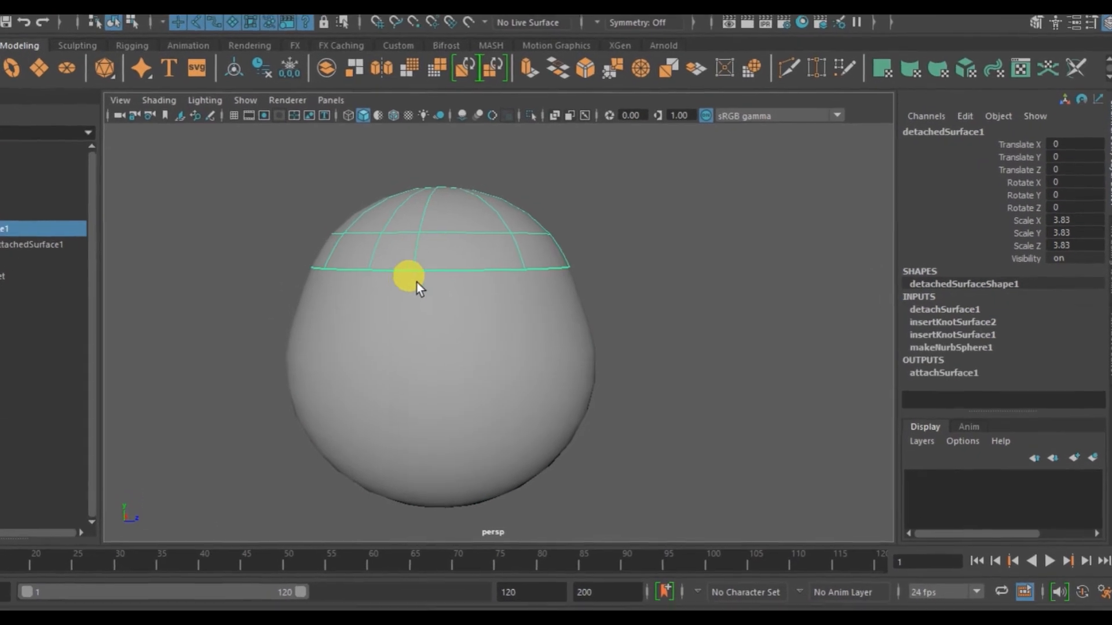
{"action": "left_click", "coordinate": [442, 292], "text": "shift"}
{"action": "left_click_drag", "start_coordinate": [445, 307], "coordinate": [679, 352]}
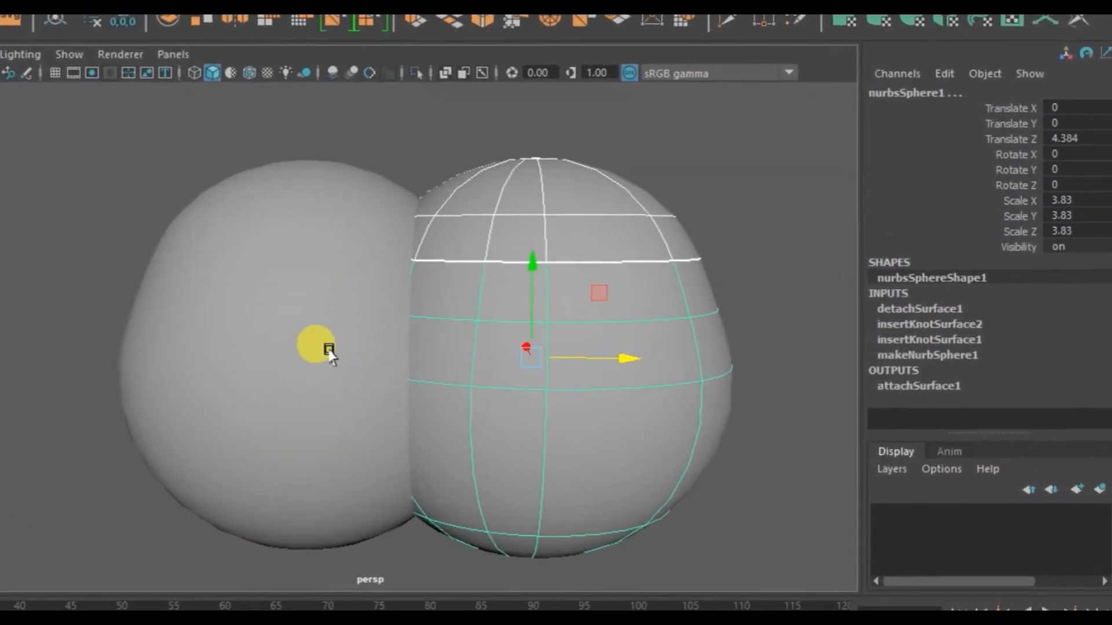
{"action": "left_click", "coordinate": [333, 348]}
{"action": "left_click_drag", "start_coordinate": [418, 355], "coordinate": [259, 348]}
Move the detached upper cap and lower body individually along the vertical axis to demonstrate that they are separate surfaces.
{"action": "left_click", "coordinate": [548, 341]}
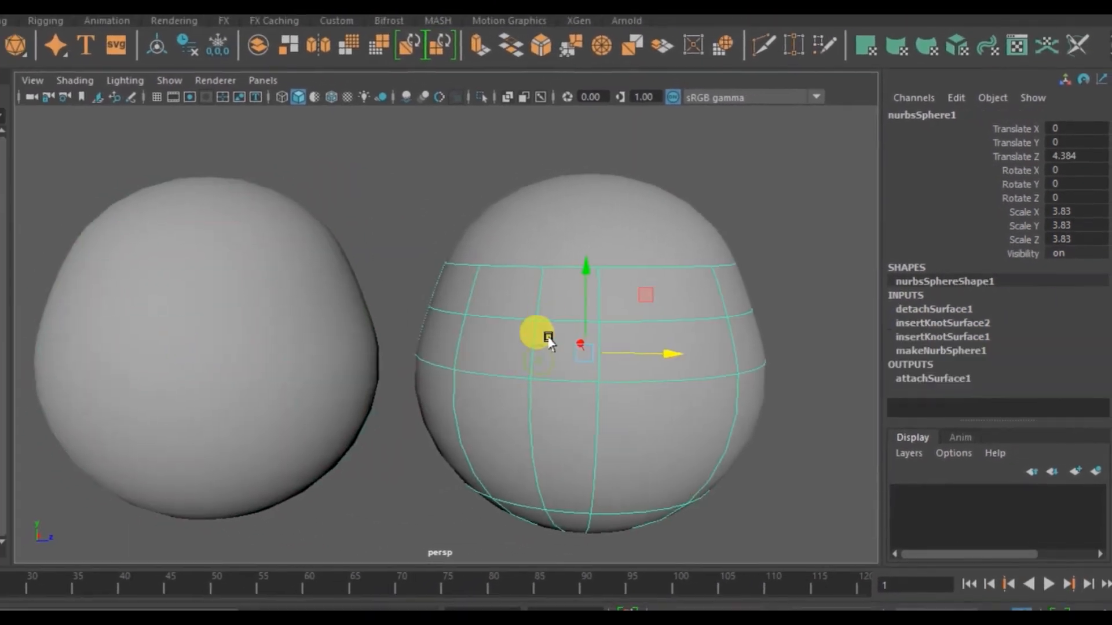
{"action": "left_click", "coordinate": [553, 209]}
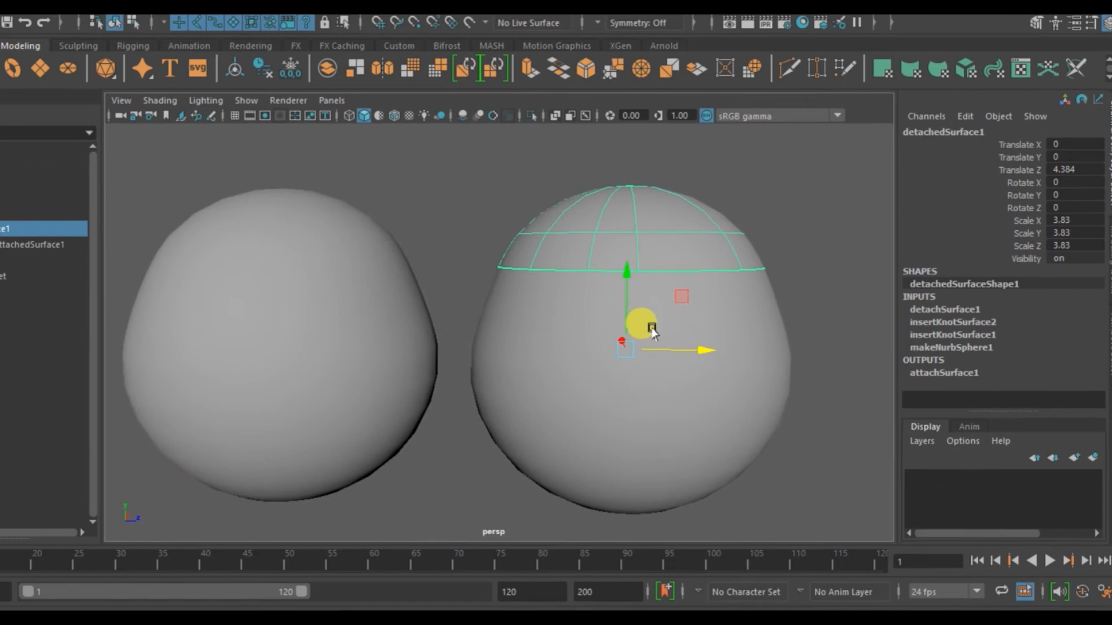
{"action": "left_click_drag", "start_coordinate": [625, 274], "coordinate": [655, 206]}
{"action": "scroll", "coordinate": [640, 284], "scroll_direction": "down", "scroll_amount": 1}
{"action": "right_click_drag", "start_coordinate": [714, 312], "coordinate": [632, 263], "text": "alt"}
{"action": "left_click_drag", "start_coordinate": [633, 265], "coordinate": [628, 177]}
{"action": "left_click", "coordinate": [636, 352]}
{"action": "left_click_drag", "start_coordinate": [630, 269], "coordinate": [632, 296]}
{"action": "right_click_drag", "start_coordinate": [784, 359], "coordinate": [661, 326], "text": "alt"}
{"action": "left_click_drag", "start_coordinate": [614, 289], "coordinate": [615, 206]}
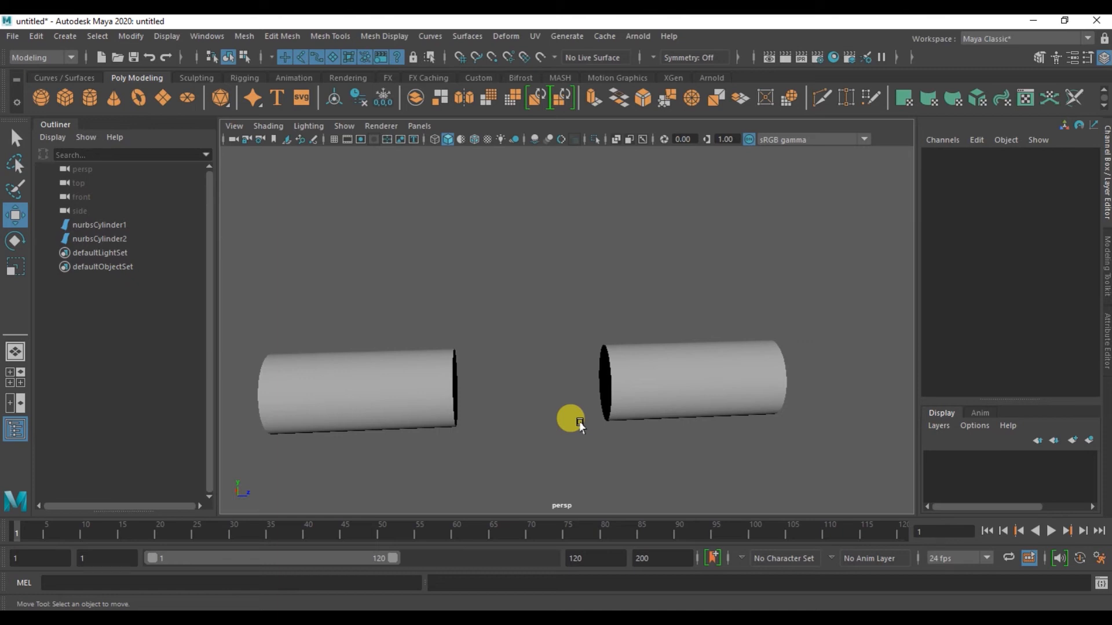
Duplicate the first cylinder's end isoparm facing the gap, at U 2, as a surface curve.
{"action": "left_click", "coordinate": [417, 368]}
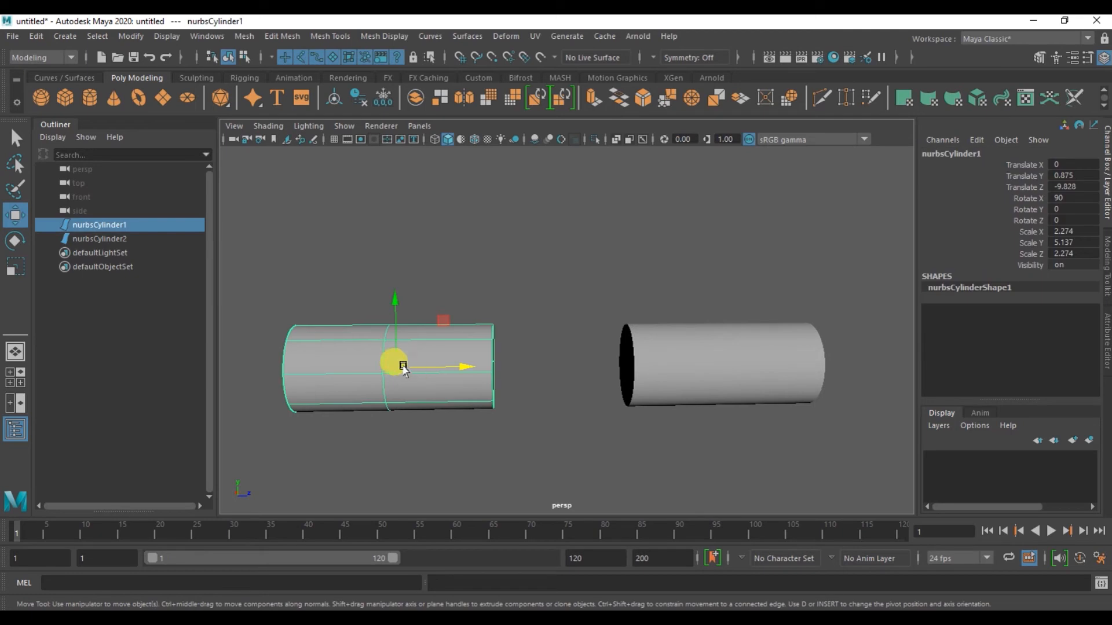
{"action": "right_click_drag", "start_coordinate": [381, 350], "coordinate": [368, 228]}
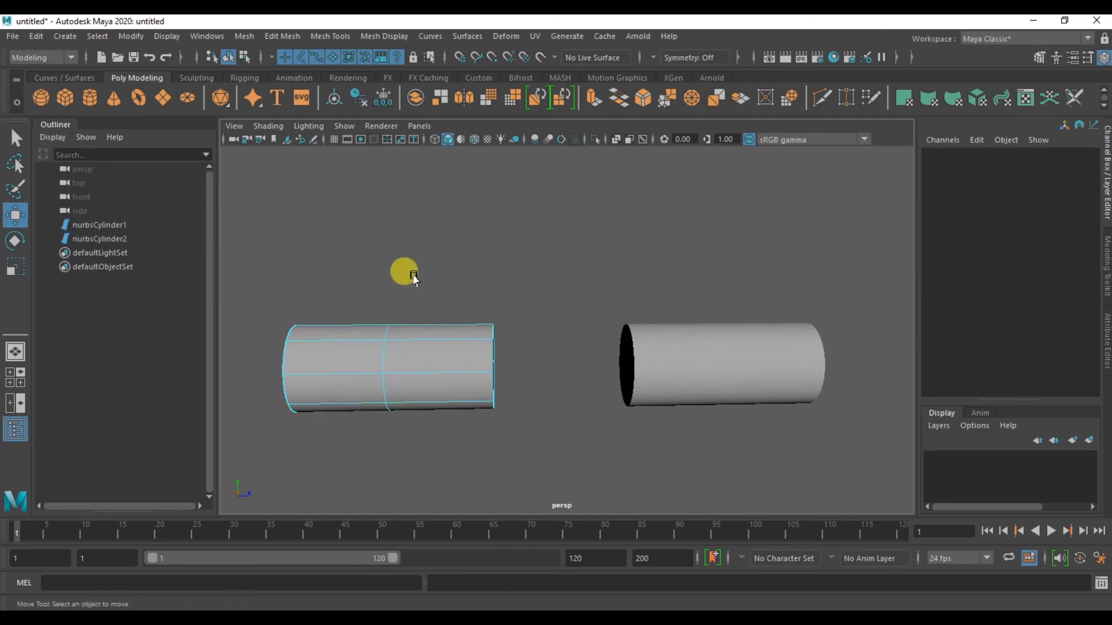
{"action": "left_click_drag", "start_coordinate": [381, 350], "coordinate": [490, 357]}
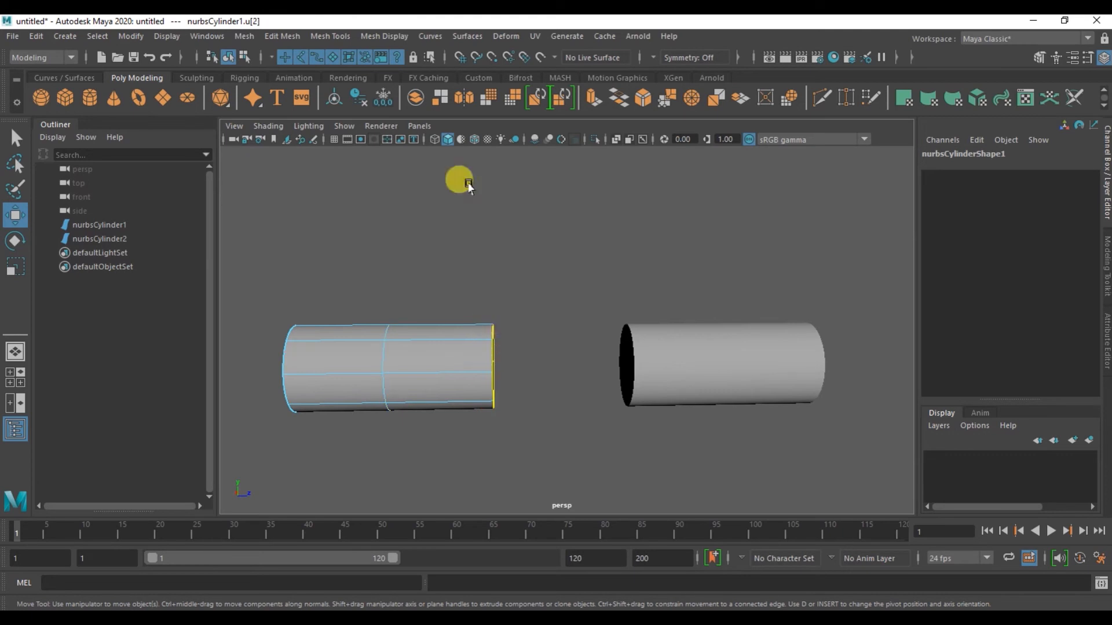
{"action": "left_click", "coordinate": [431, 35]}
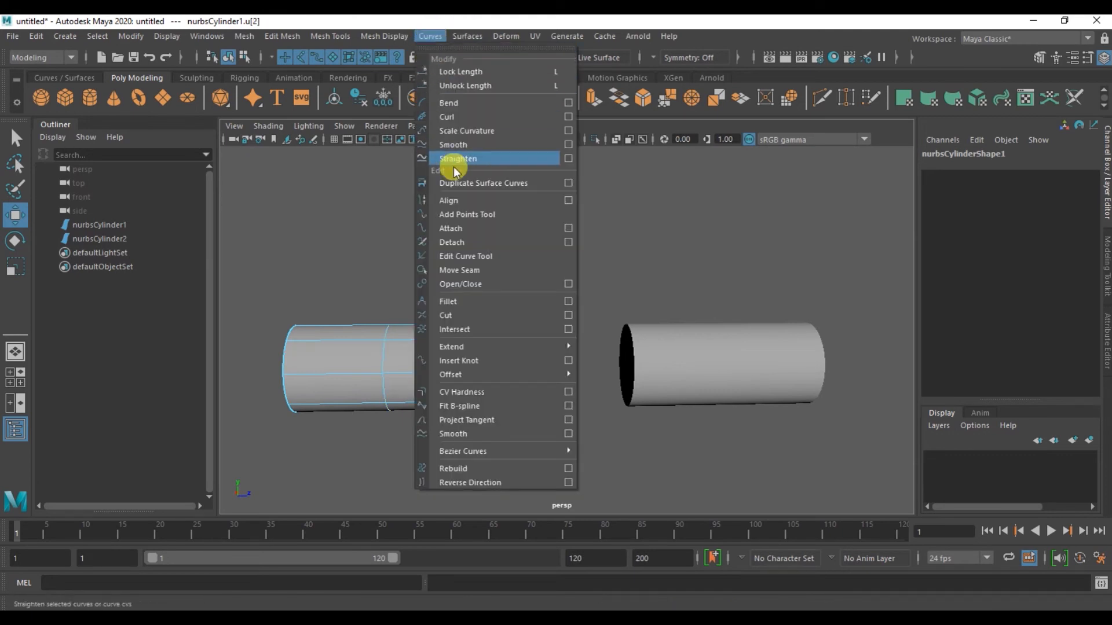
{"action": "left_click", "coordinate": [464, 183]}
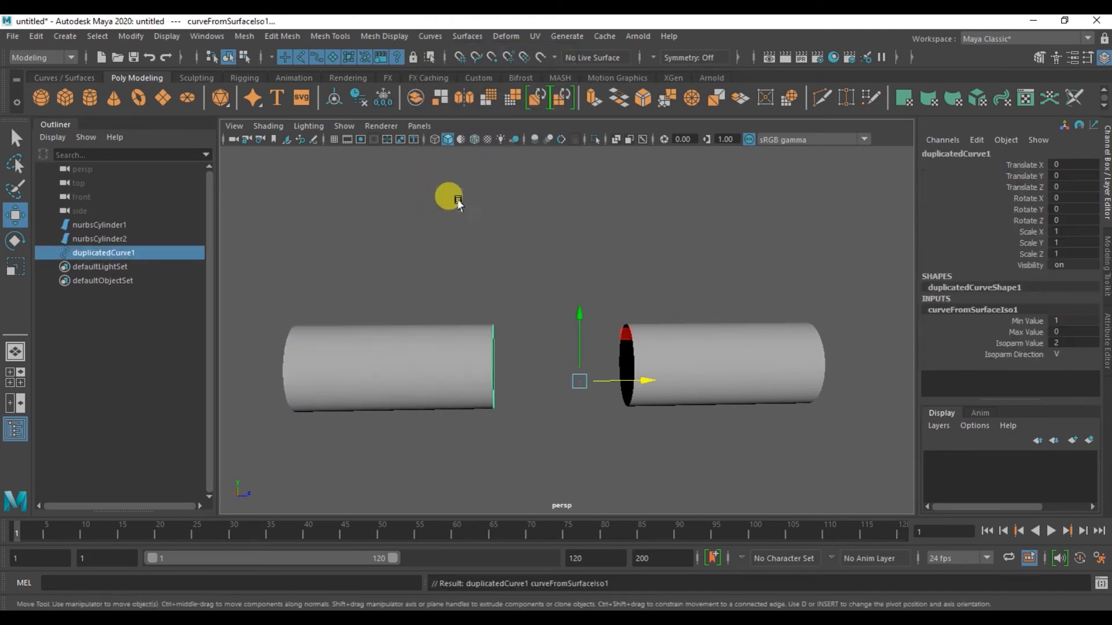
Duplicate the second cylinder's open-end isoparm facing the gap, at U 0, as a surface curve.
{"action": "left_click", "coordinate": [659, 349]}
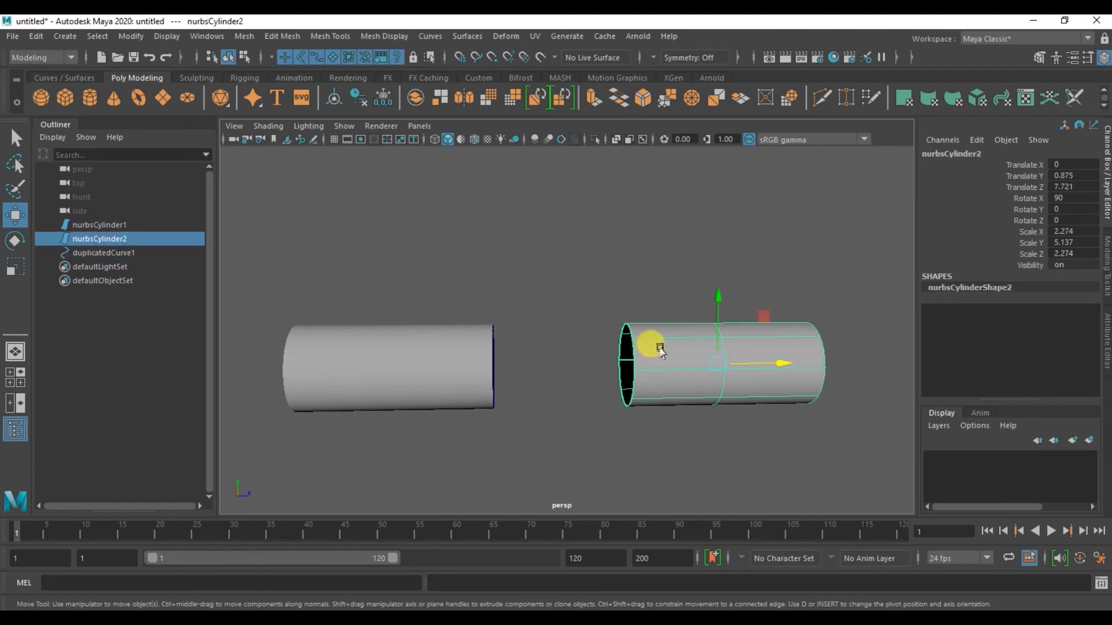
{"action": "right_click_drag", "start_coordinate": [669, 359], "coordinate": [660, 232]}
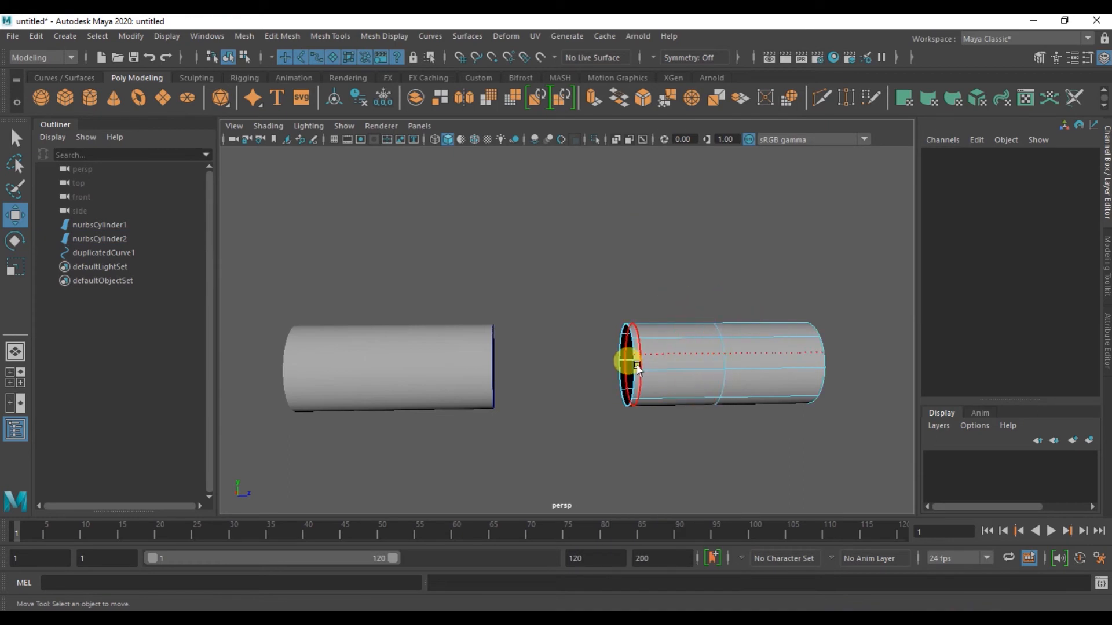
{"action": "left_click", "coordinate": [631, 383]}
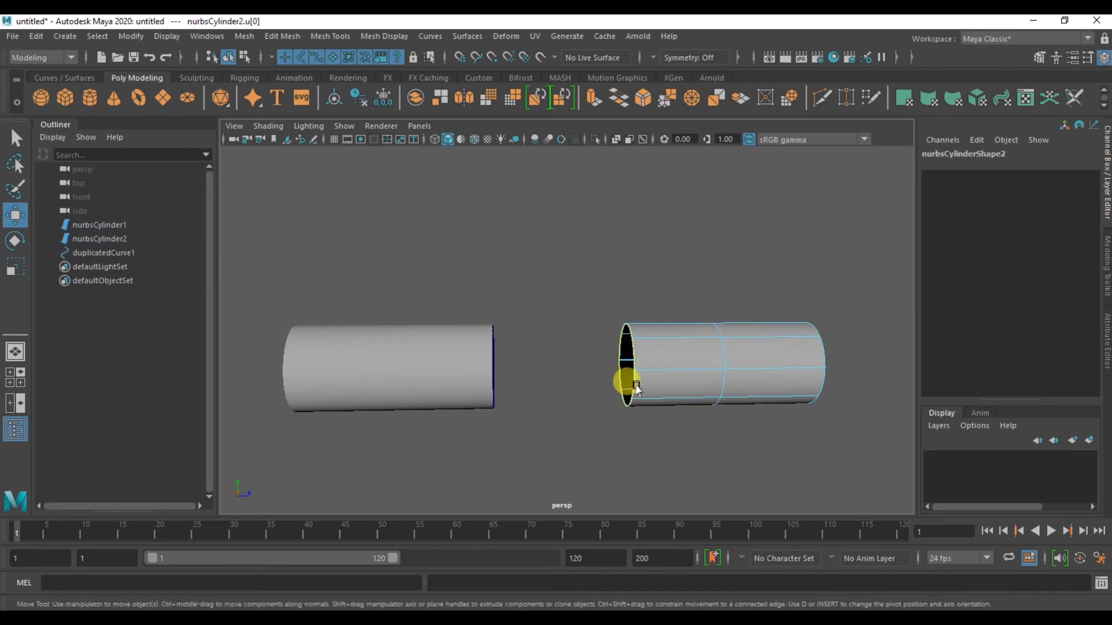
{"action": "left_click", "coordinate": [439, 40]}
{"action": "left_click", "coordinate": [449, 189]}
Loft a surface between the two duplicated end curves to bridge the gap between the cylinders.
{"action": "left_click", "coordinate": [635, 351]}
{"action": "left_click_drag", "start_coordinate": [566, 408], "coordinate": [609, 361]}
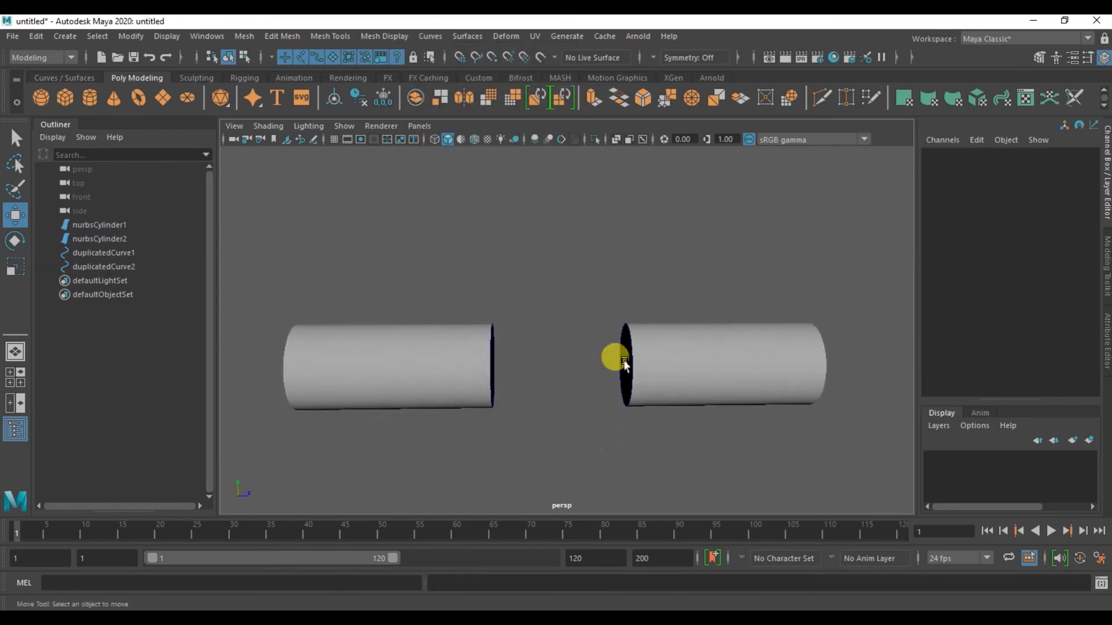
{"action": "left_click", "coordinate": [605, 376]}
{"action": "left_click_drag", "start_coordinate": [553, 440], "coordinate": [439, 323], "text": "alt"}
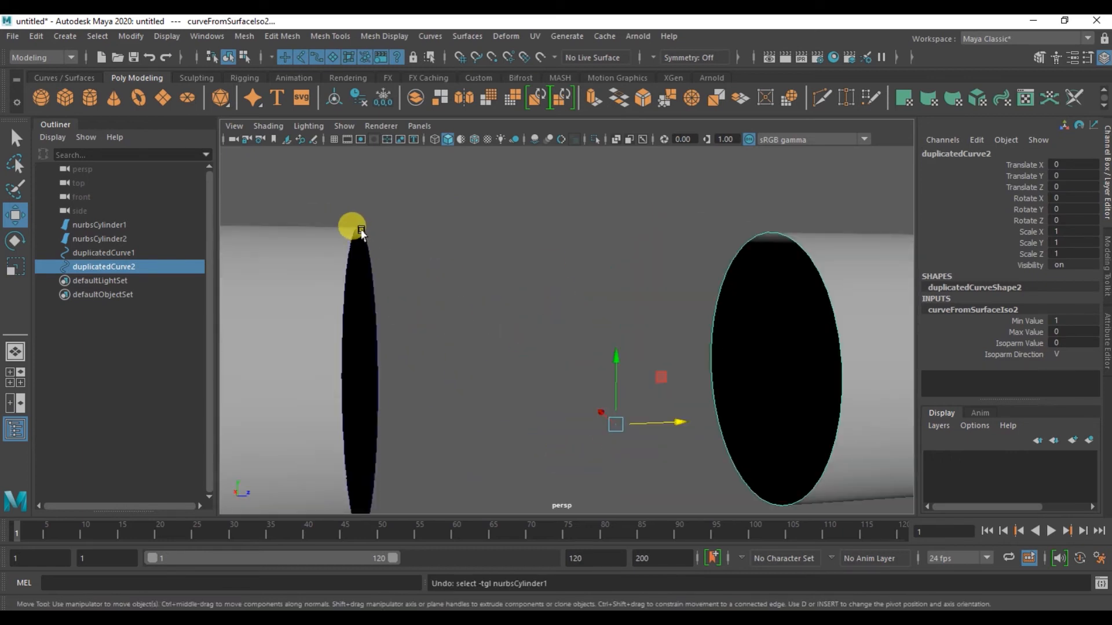
{"action": "left_click", "coordinate": [360, 232], "text": "shift"}
{"action": "left_click_drag", "start_coordinate": [460, 353], "coordinate": [492, 368], "text": "alt"}
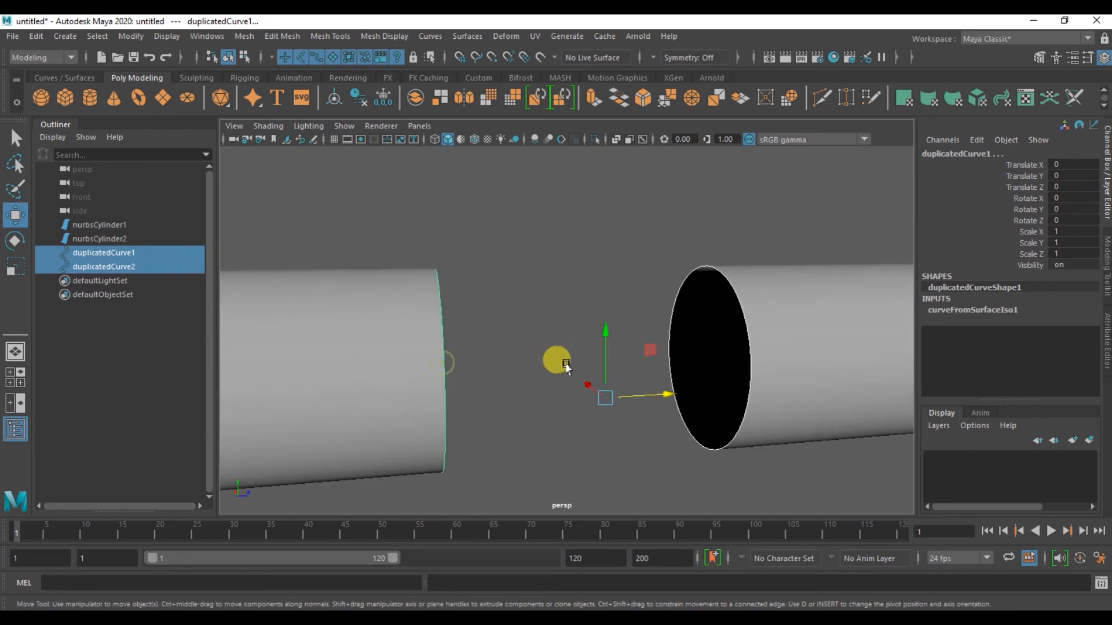
{"action": "left_click_drag", "start_coordinate": [661, 345], "coordinate": [489, 350], "text": "alt"}
{"action": "left_click", "coordinate": [505, 36]}
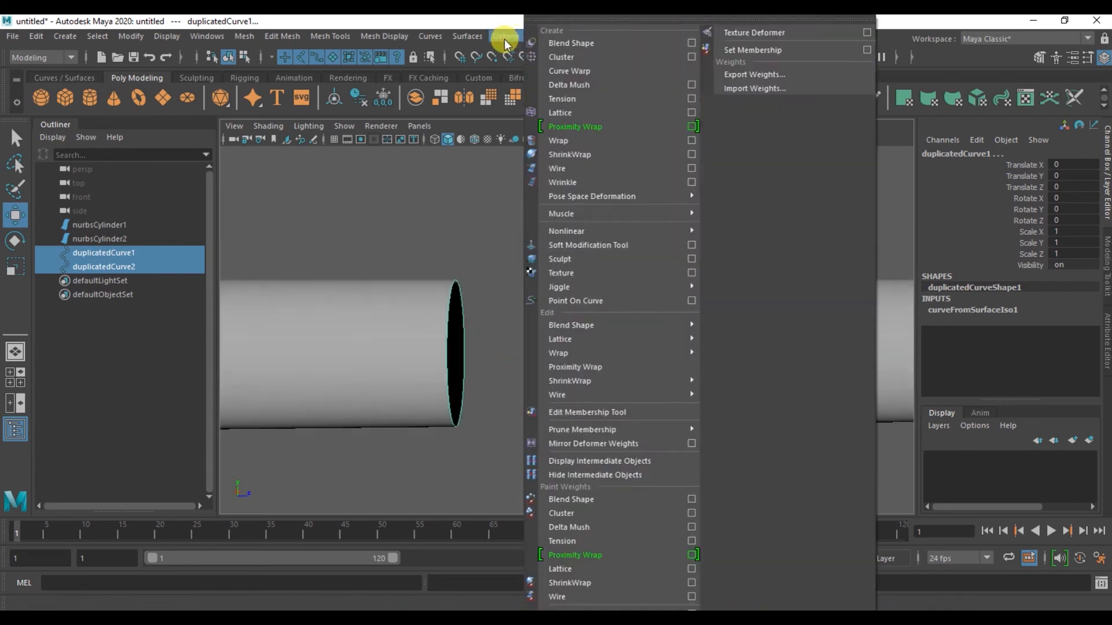
{"action": "left_click", "coordinate": [480, 71]}
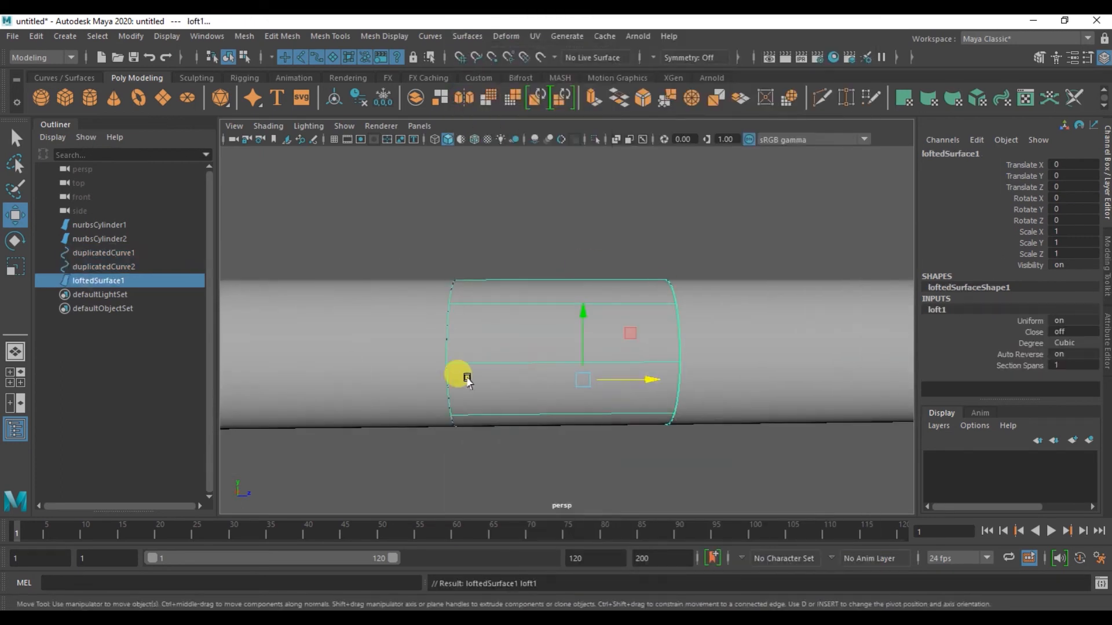
Select the cylinders and the lofted section in turn to examine how the bridge joins them.
{"action": "left_click", "coordinate": [393, 376]}
{"action": "scroll", "coordinate": [426, 373], "scroll_direction": "down", "scroll_amount": 2}
{"action": "left_click", "coordinate": [615, 356]}
{"action": "left_click", "coordinate": [747, 362]}
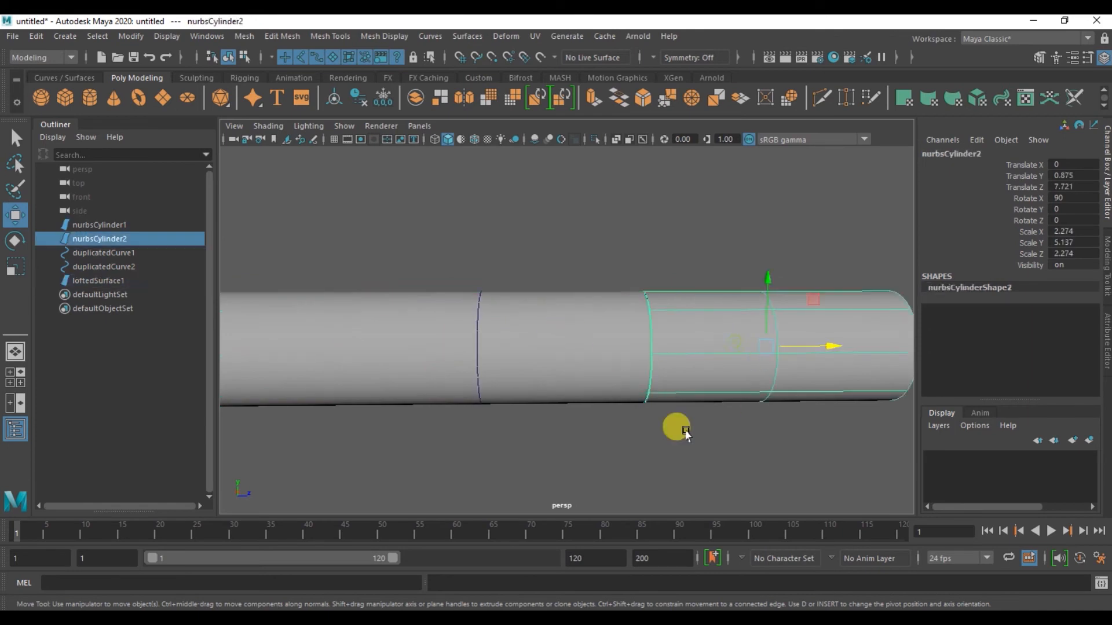
{"action": "left_click", "coordinate": [763, 412]}
{"action": "scroll", "coordinate": [579, 420], "scroll_direction": "down", "scroll_amount": 3}
{"action": "left_click_drag", "start_coordinate": [533, 411], "coordinate": [533, 417], "text": "alt"}
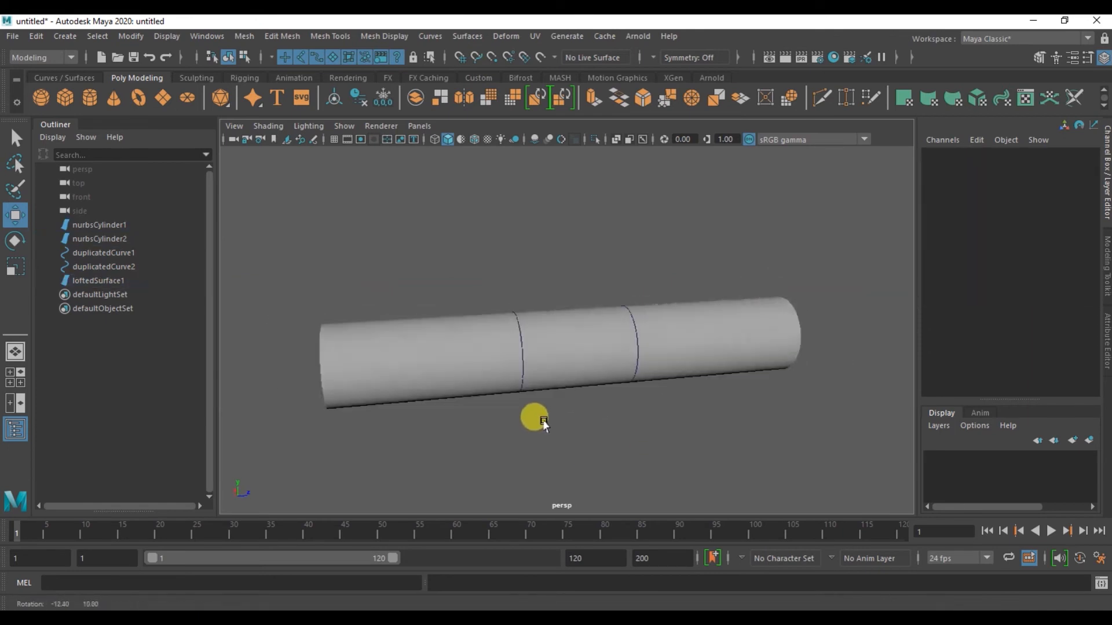
Try moving the first cylinder away from the lofted bridge and undo the trial moves.
{"action": "left_click", "coordinate": [421, 351]}
{"action": "left_click_drag", "start_coordinate": [416, 322], "coordinate": [387, 285]}
{"action": "key", "text": "ctrl+z"}
{"action": "left_click", "coordinate": [689, 339]}
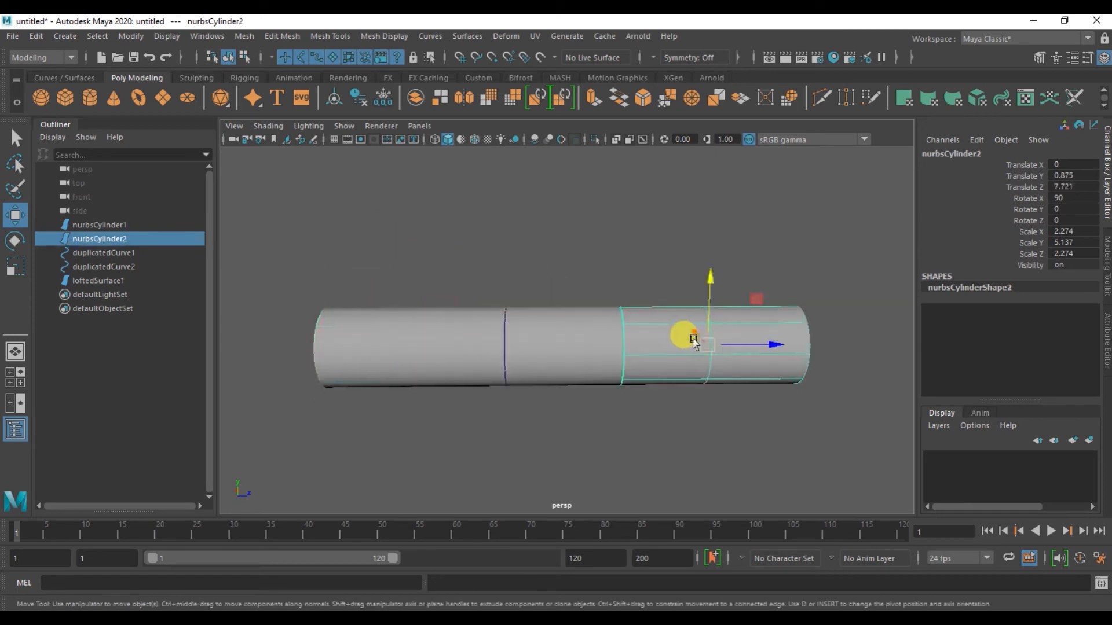
{"action": "left_click_drag", "start_coordinate": [412, 419], "coordinate": [430, 427], "text": "alt"}
{"action": "left_click", "coordinate": [435, 394]}
{"action": "mouse_move", "coordinate": [397, 297]}
{"action": "left_mouse_down"}
{"action": "mouse_move", "coordinate": [397, 280]}
{"action": "mouse_move", "coordinate": [409, 301]}
{"action": "left_mouse_up"}
{"action": "key", "text": "ctrl+z"}
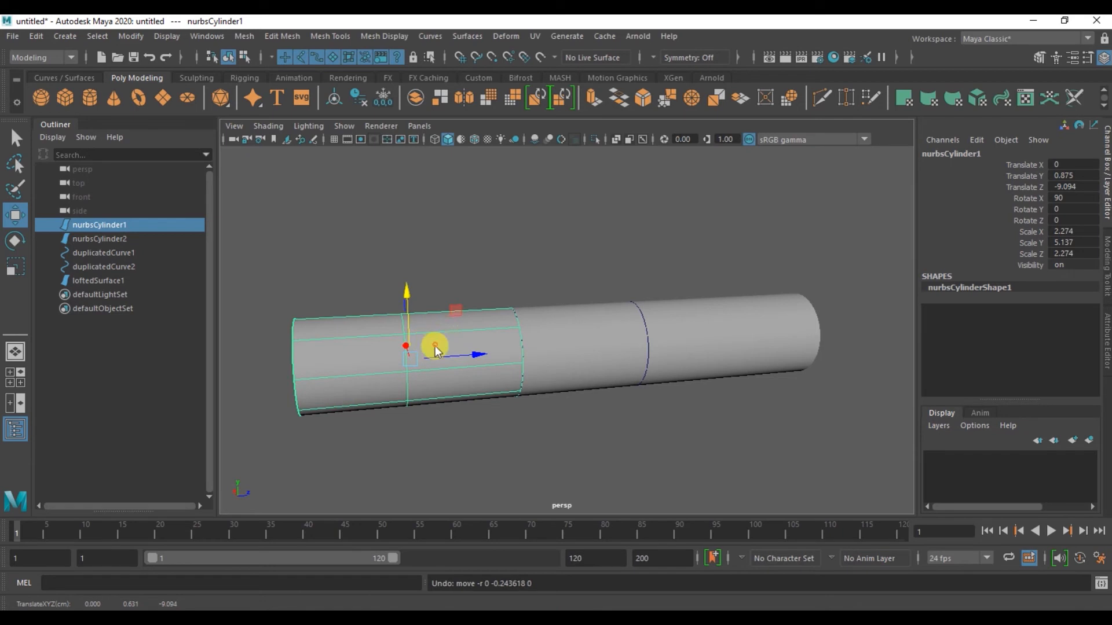
Duplicate the isoparm at the first cylinder's outer open end, at U 0, as a surface curve.
{"action": "right_click", "coordinate": [433, 346]}
{"action": "left_click", "coordinate": [418, 228]}
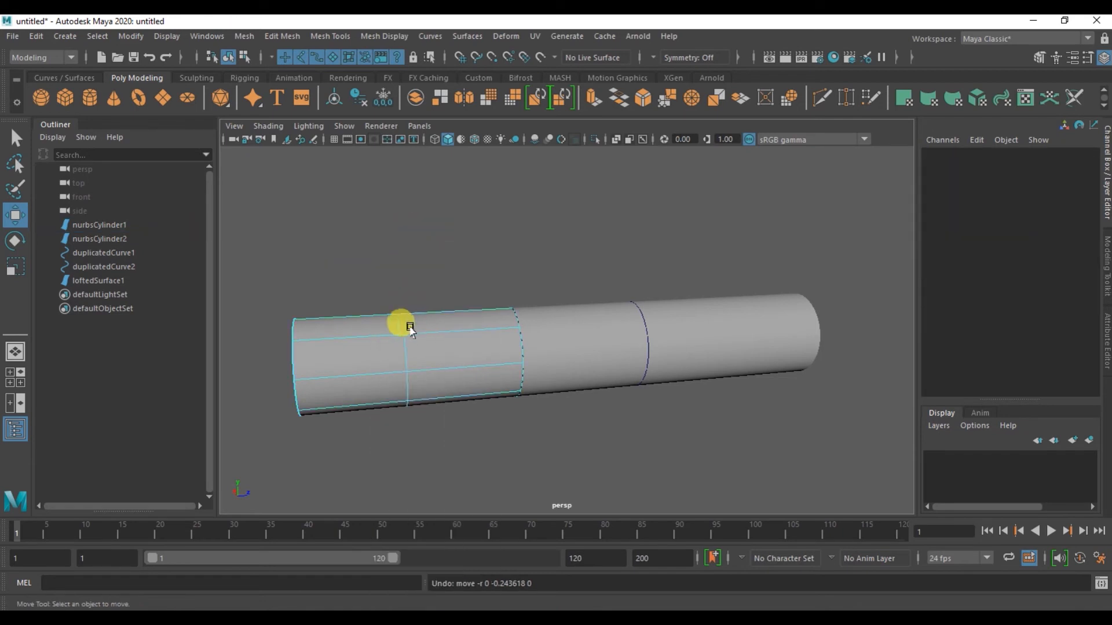
{"action": "left_click_drag", "start_coordinate": [401, 326], "coordinate": [282, 338]}
{"action": "left_click_drag", "start_coordinate": [234, 374], "coordinate": [317, 373], "text": "alt"}
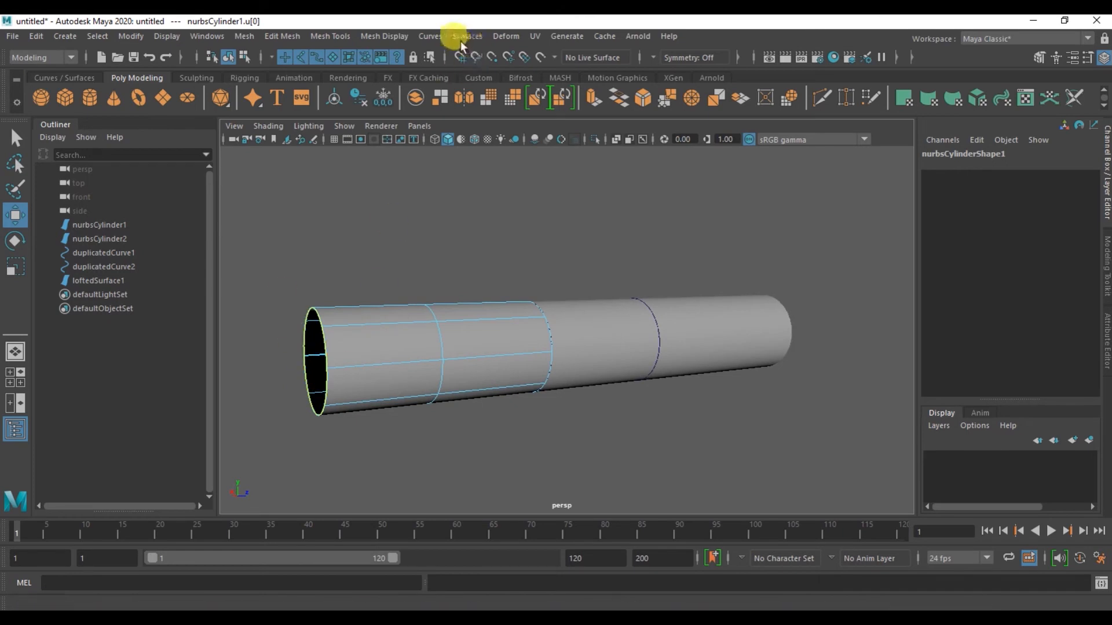
{"action": "left_click", "coordinate": [434, 36]}
{"action": "left_click", "coordinate": [488, 186]}
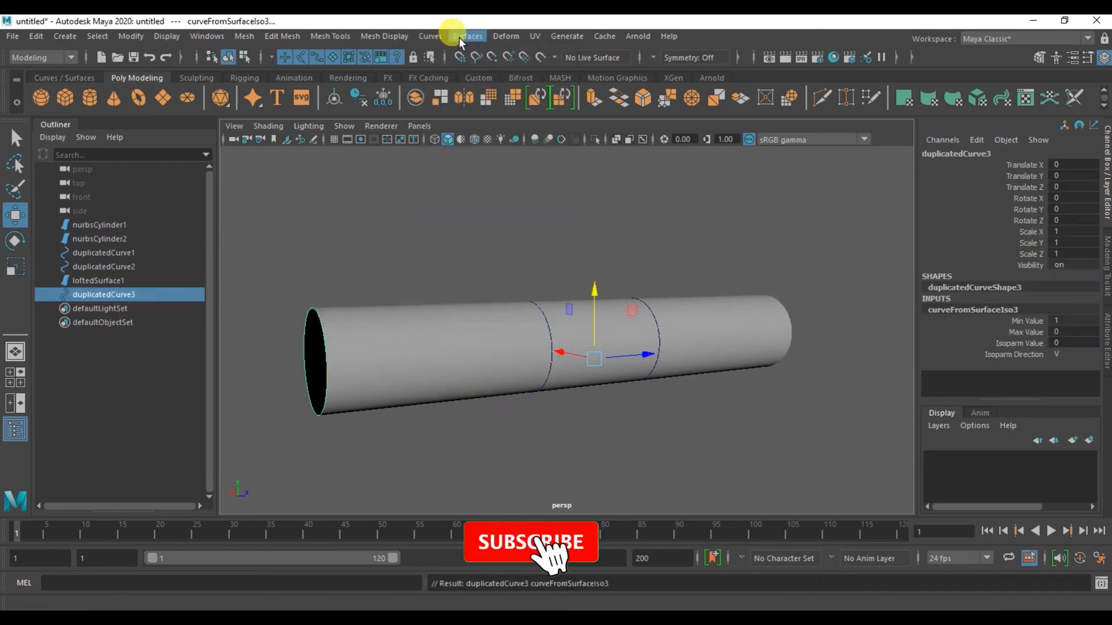
Create a planar surface from the duplicated outer-end curve to cap the first cylinder.
{"action": "left_click", "coordinate": [478, 34]}
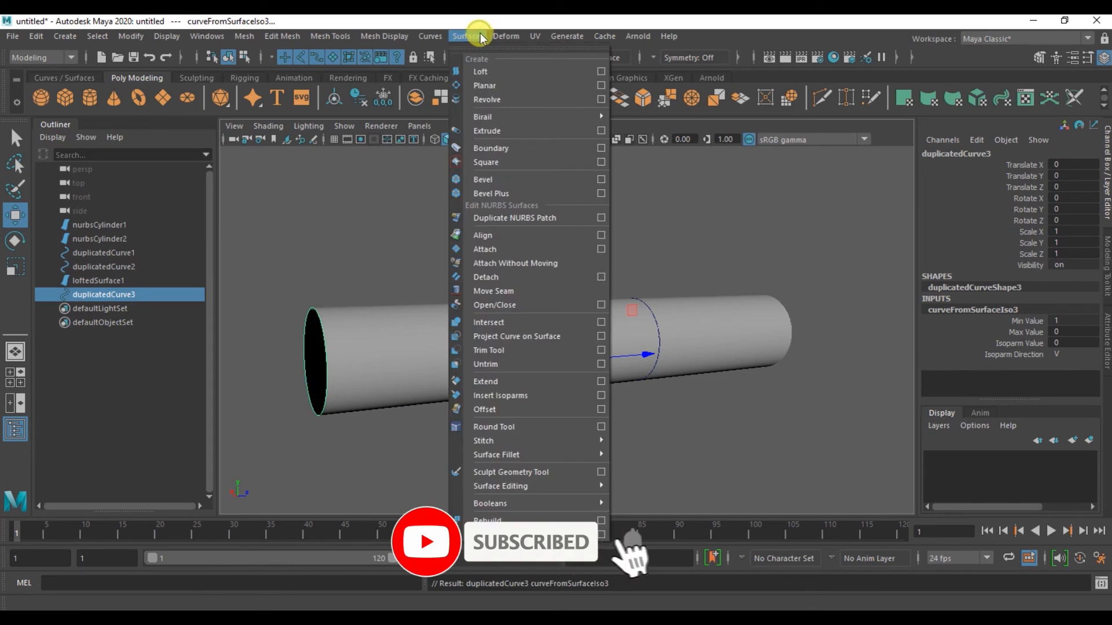
{"action": "left_click", "coordinate": [488, 85]}
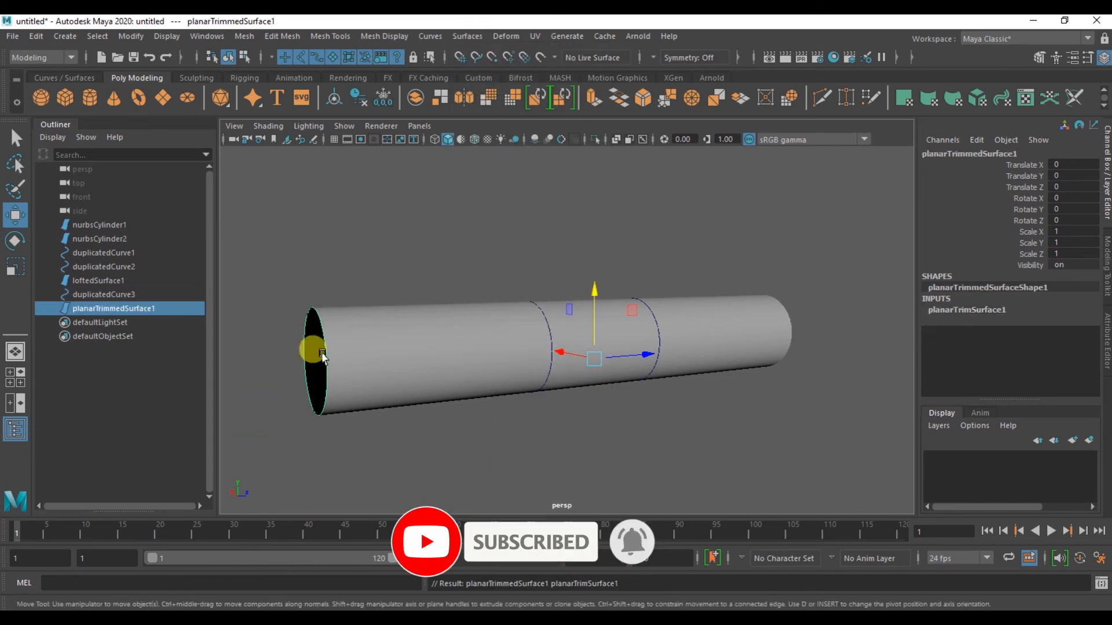
{"action": "left_click_drag", "start_coordinate": [318, 348], "coordinate": [392, 355], "text": "alt"}
{"action": "left_click_drag", "start_coordinate": [483, 396], "coordinate": [486, 359], "text": "alt"}
Adjust the viewport lighting option and examine the planar cap on the first cylinder's outer end.
{"action": "left_click", "coordinate": [376, 152]}
{"action": "left_click", "coordinate": [308, 126]}
{"action": "left_click", "coordinate": [344, 224]}
{"action": "left_click", "coordinate": [461, 370]}
{"action": "left_click_drag", "start_coordinate": [488, 346], "coordinate": [510, 370], "text": "alt"}
{"action": "scroll", "coordinate": [515, 379], "scroll_direction": "up", "scroll_amount": 3}
{"action": "left_click", "coordinate": [515, 380]}
{"action": "left_click_drag", "start_coordinate": [411, 383], "coordinate": [554, 404], "text": "alt"}
{"action": "left_click", "coordinate": [550, 405]}
{"action": "left_click_drag", "start_coordinate": [479, 349], "coordinate": [573, 409], "text": "alt"}
{"action": "left_click", "coordinate": [489, 377]}
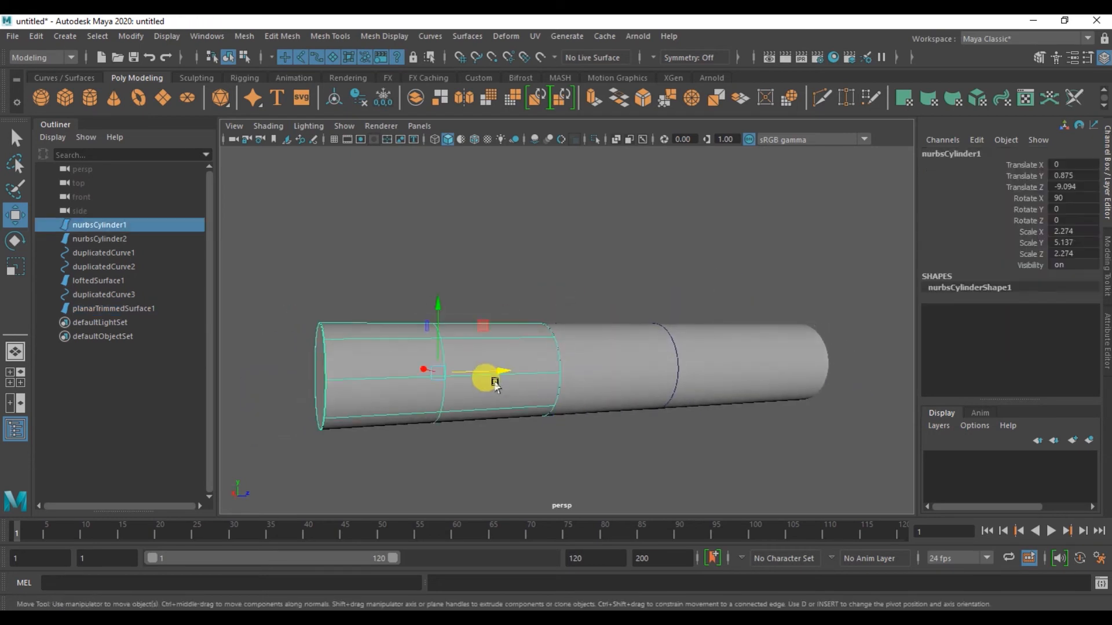
{"action": "left_click_drag", "start_coordinate": [488, 377], "coordinate": [483, 414], "text": "alt"}
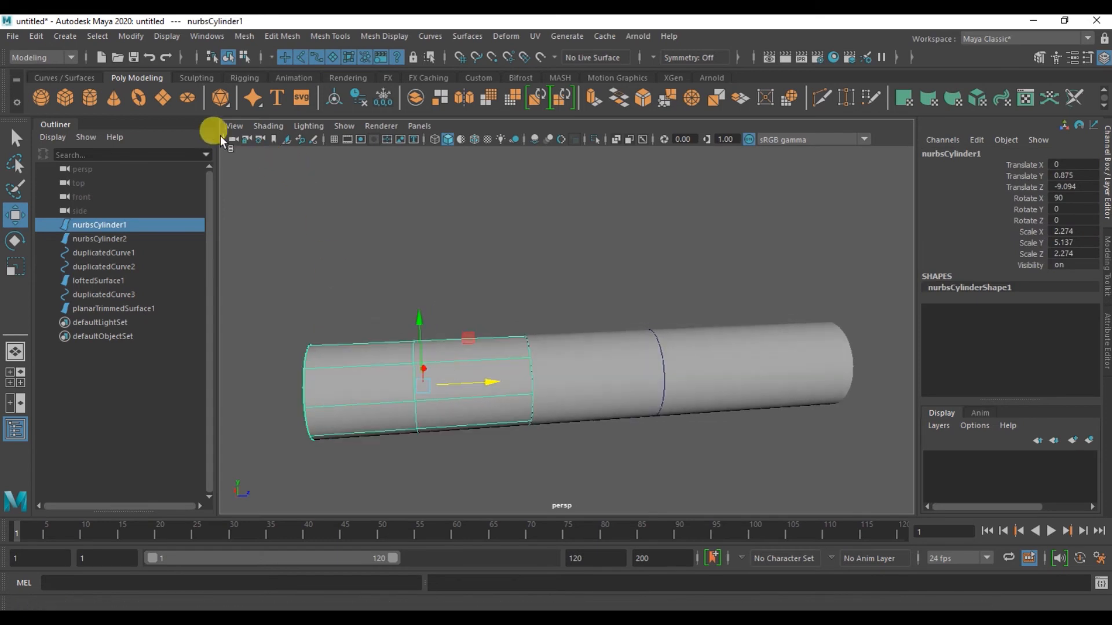
Create a NURBS circle, move it off the cylinder and rotate it to face the cylinder's side.
{"action": "left_click", "coordinate": [72, 80]}
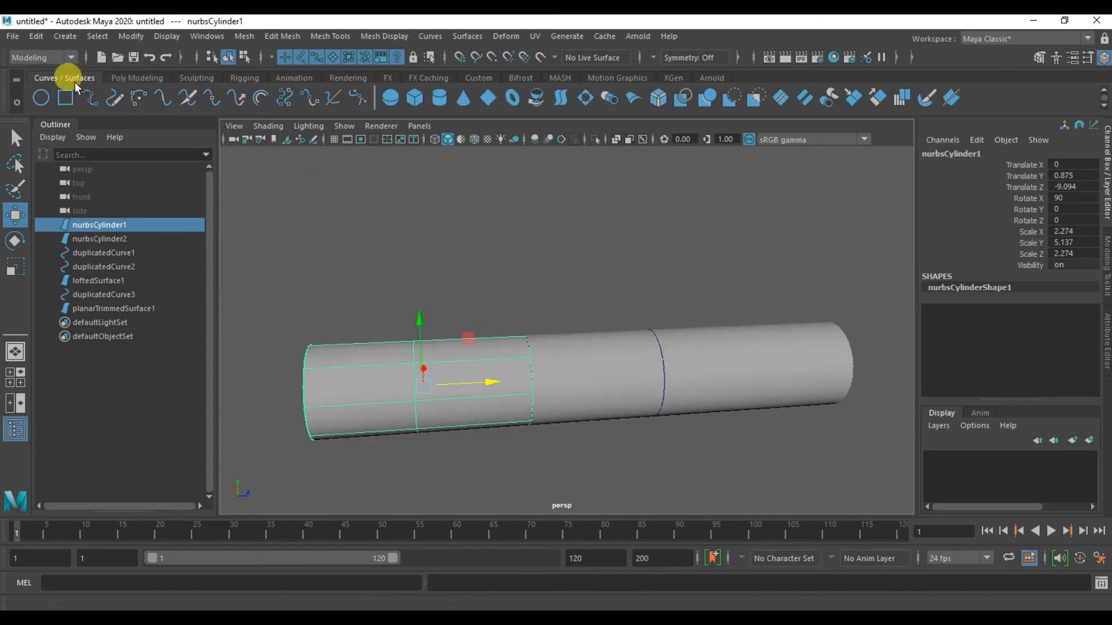
{"action": "left_click", "coordinate": [46, 97]}
{"action": "left_click_drag", "start_coordinate": [575, 425], "coordinate": [580, 418], "text": "alt"}
{"action": "left_click_drag", "start_coordinate": [591, 376], "coordinate": [630, 332]}
{"action": "key", "text": "e"}
{"action": "left_click_drag", "start_coordinate": [646, 429], "coordinate": [643, 410]}
{"action": "left_click_drag", "start_coordinate": [541, 452], "coordinate": [660, 459], "text": "alt"}
Position the circle in front of the middle of the first cylinder and select that cylinder.
{"action": "key", "text": "w"}
{"action": "left_click_drag", "start_coordinate": [665, 385], "coordinate": [616, 382]}
{"action": "left_click_drag", "start_coordinate": [672, 313], "coordinate": [672, 293]}
{"action": "left_click_drag", "start_coordinate": [721, 382], "coordinate": [382, 382], "text": "alt"}
{"action": "middle_click_drag", "start_coordinate": [541, 356], "coordinate": [759, 347], "text": "alt"}
{"action": "right_click_drag", "start_coordinate": [753, 359], "coordinate": [631, 411], "text": "alt"}
{"action": "left_click_drag", "start_coordinate": [625, 417], "coordinate": [622, 413], "text": "alt"}
{"action": "left_click", "coordinate": [642, 324]}
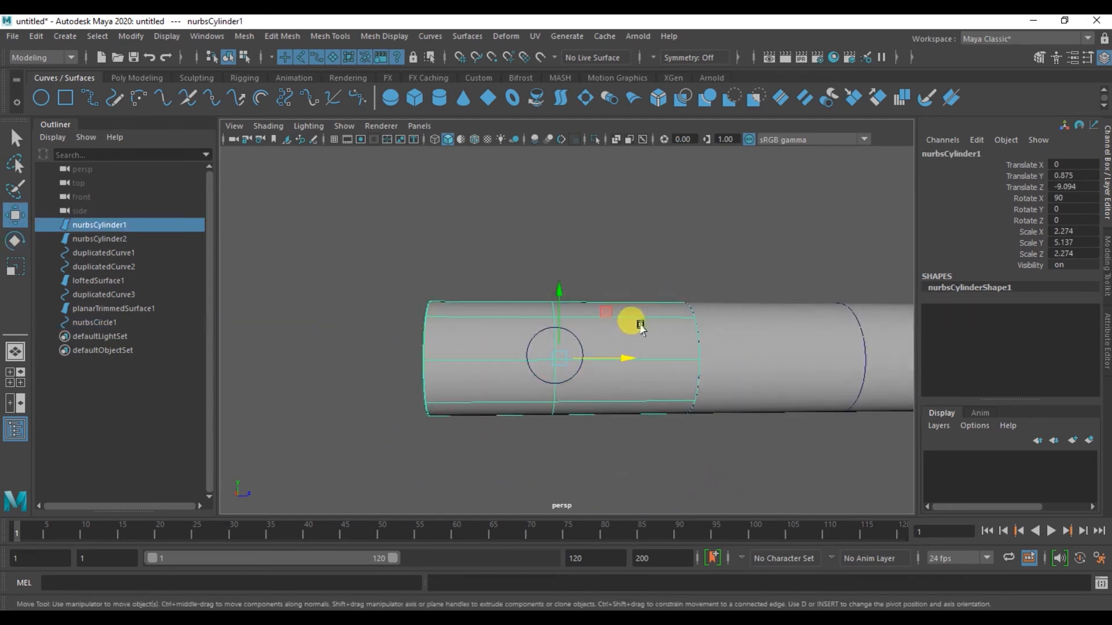
Project the NURBS circle onto the surface of the first cylinder.
{"action": "left_click_drag", "start_coordinate": [576, 373], "coordinate": [668, 396], "text": "alt"}
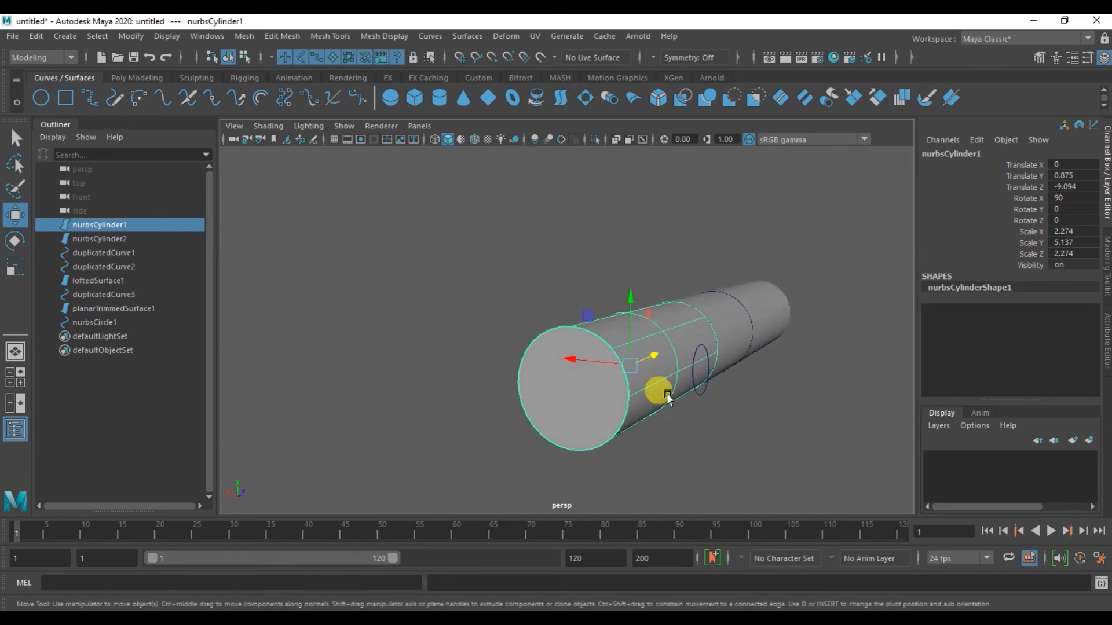
{"action": "left_click", "coordinate": [690, 370], "text": "shift"}
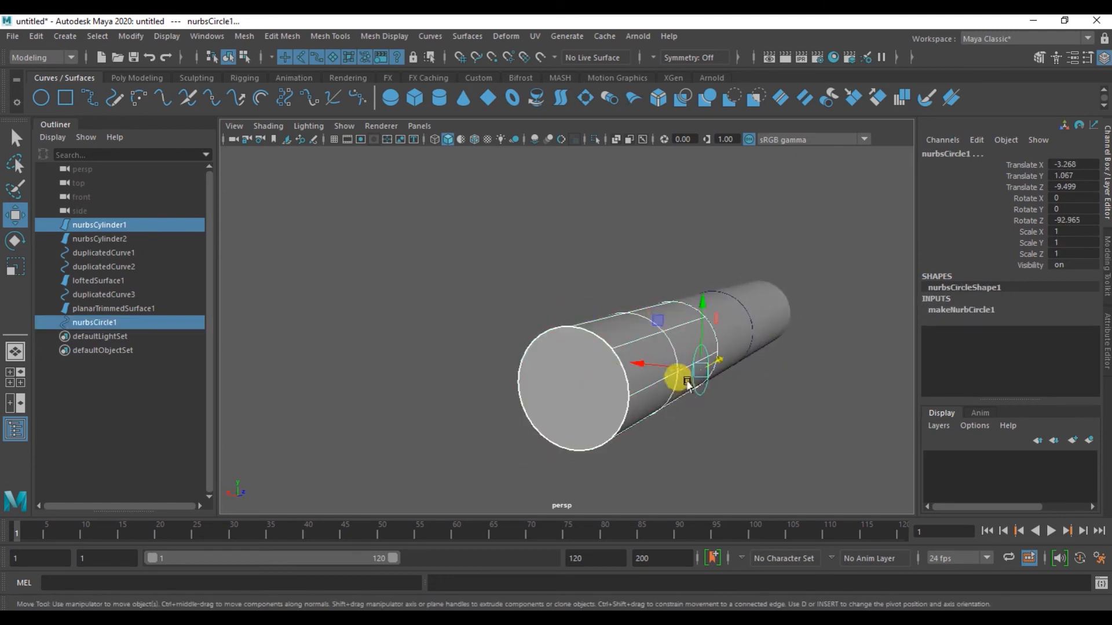
{"action": "left_click", "coordinate": [467, 36]}
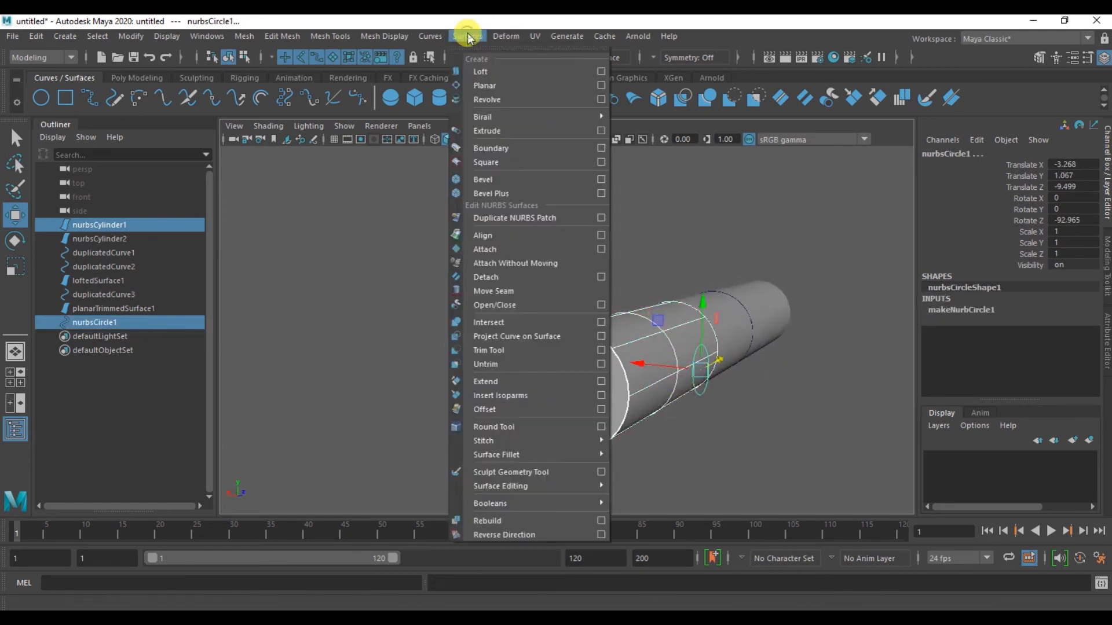
{"action": "left_click", "coordinate": [496, 336]}
{"action": "left_click_drag", "start_coordinate": [484, 330], "coordinate": [648, 408], "text": "alt"}
Slide the projected curves along the first cylinder's surface and raise the NURBS circle to Translate Y 2.17.
{"action": "left_click_drag", "start_coordinate": [690, 378], "coordinate": [676, 377]}
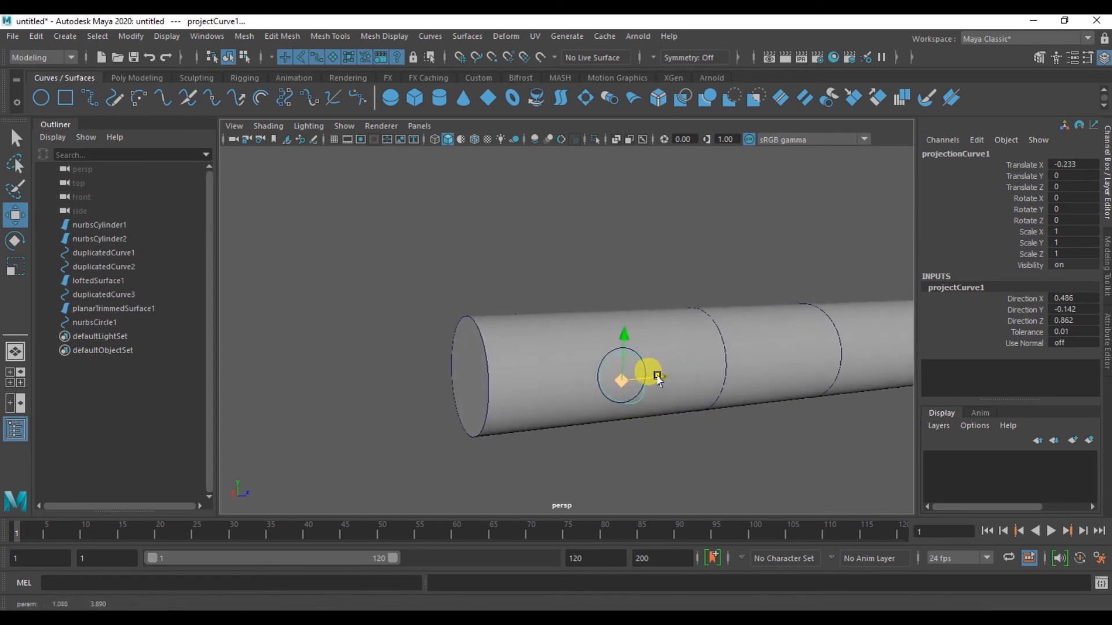
{"action": "left_click", "coordinate": [677, 418]}
{"action": "left_click_drag", "start_coordinate": [677, 418], "coordinate": [622, 375], "text": "alt"}
{"action": "left_click", "coordinate": [588, 371]}
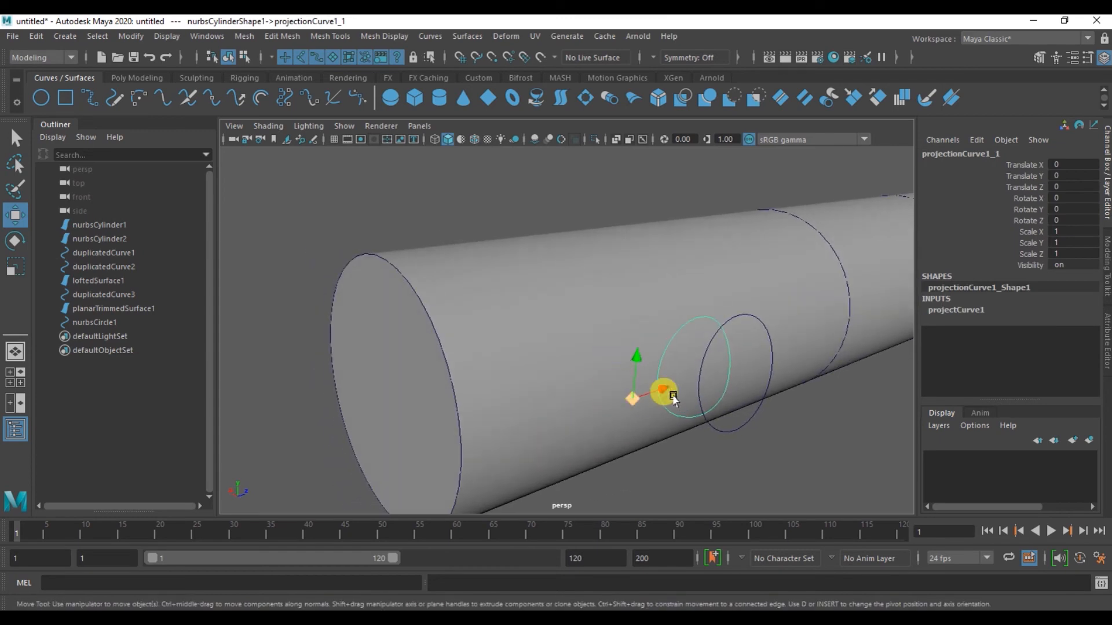
{"action": "mouse_move", "coordinate": [632, 366]}
{"action": "left_mouse_down"}
{"action": "mouse_move", "coordinate": [640, 287]}
{"action": "mouse_move", "coordinate": [645, 369]}
{"action": "left_mouse_up"}
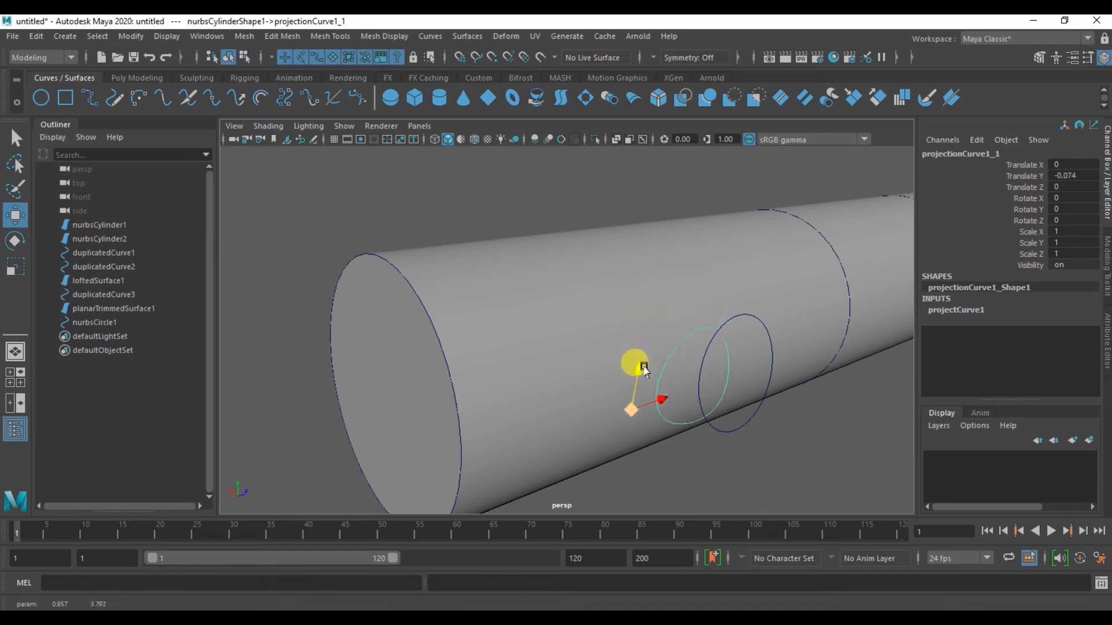
{"action": "left_click", "coordinate": [714, 333]}
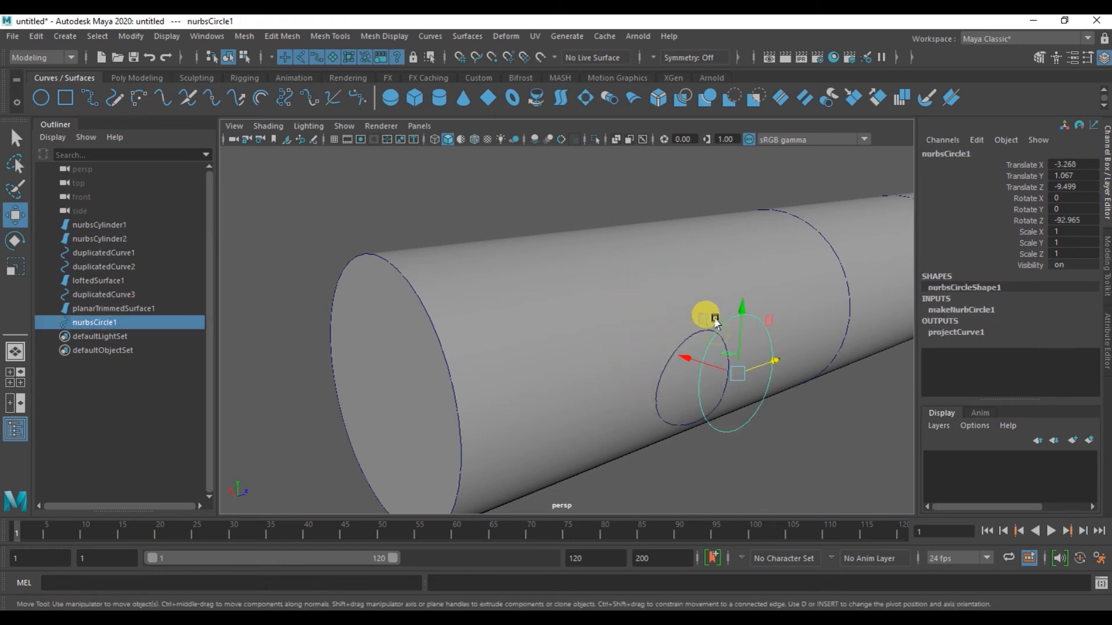
{"action": "left_click_drag", "start_coordinate": [730, 315], "coordinate": [735, 241]}
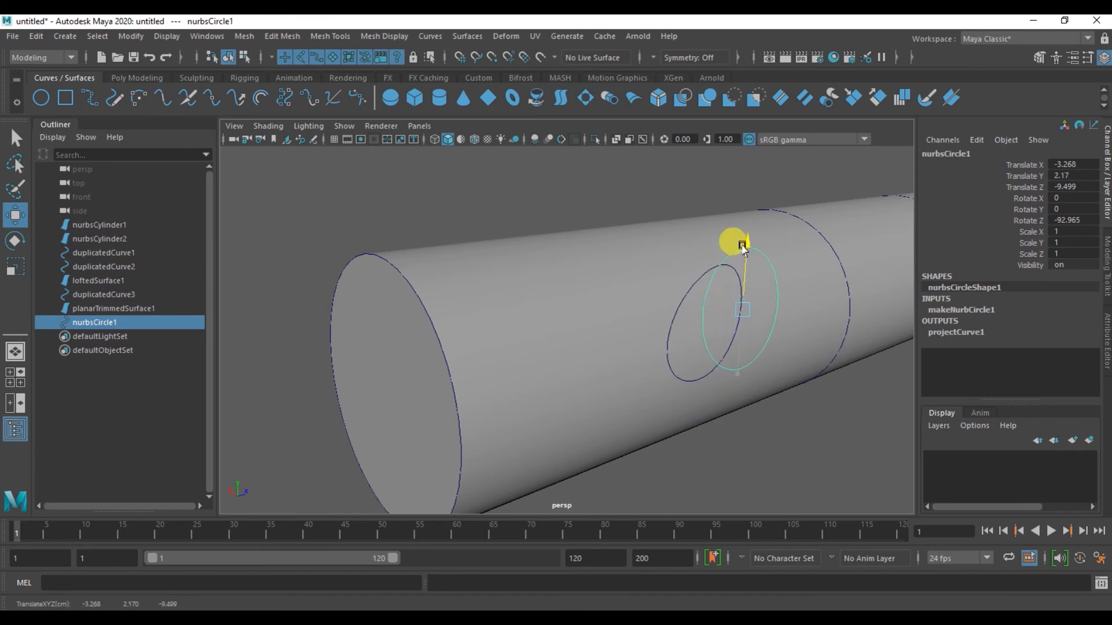
Start the Trim Tool on the first cylinder, which carries the projected circle.
{"action": "left_click_drag", "start_coordinate": [716, 344], "coordinate": [481, 390], "text": "alt"}
{"action": "left_click", "coordinate": [488, 393]}
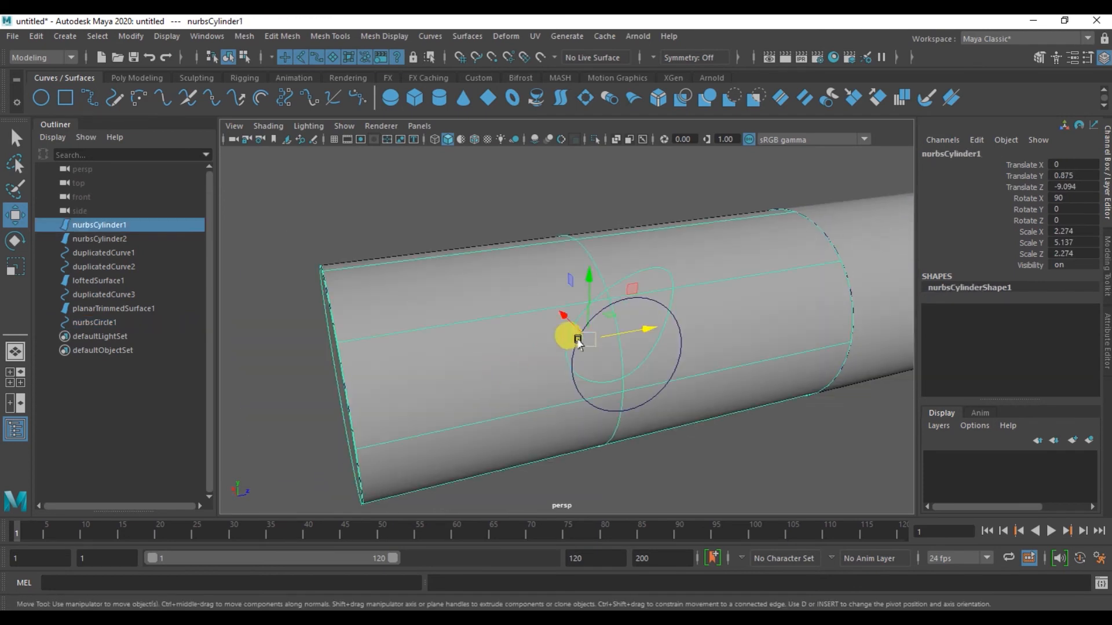
{"action": "left_click", "coordinate": [473, 34]}
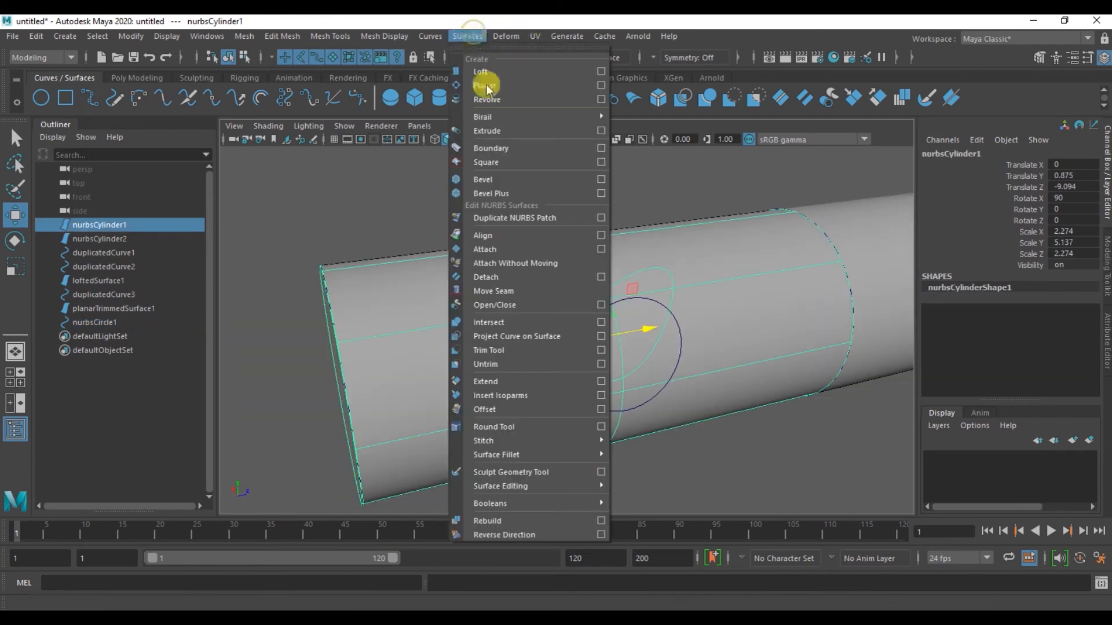
{"action": "left_click", "coordinate": [502, 350]}
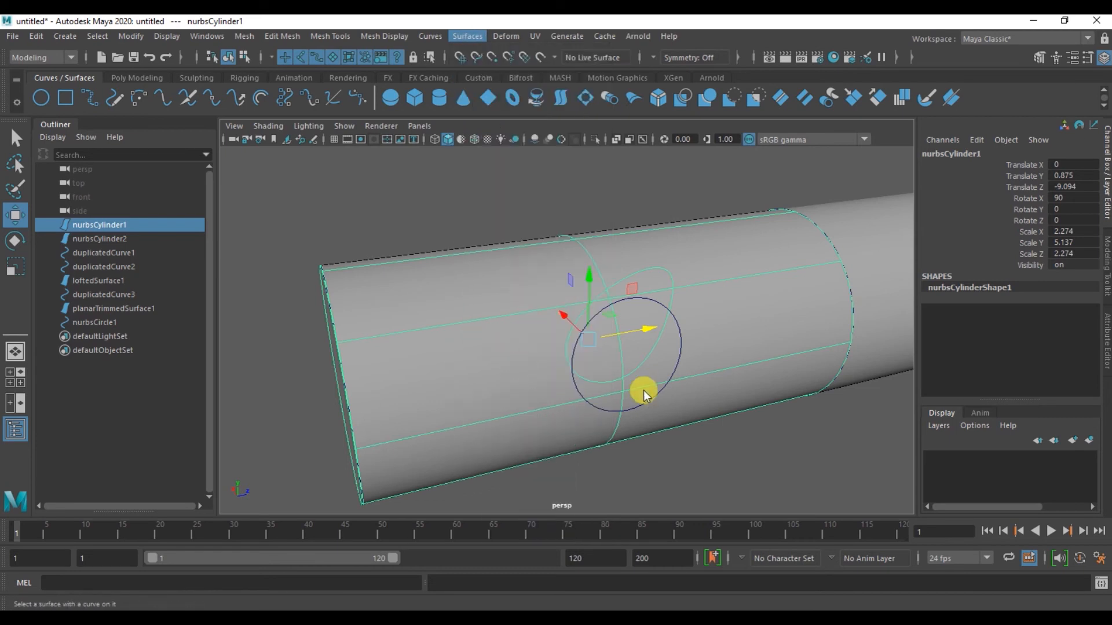
{"action": "left_click", "coordinate": [609, 291]}
{"action": "left_click_drag", "start_coordinate": [613, 372], "coordinate": [629, 322], "text": "alt"}
{"action": "right_click_drag", "start_coordinate": [630, 321], "coordinate": [658, 332], "text": "alt"}
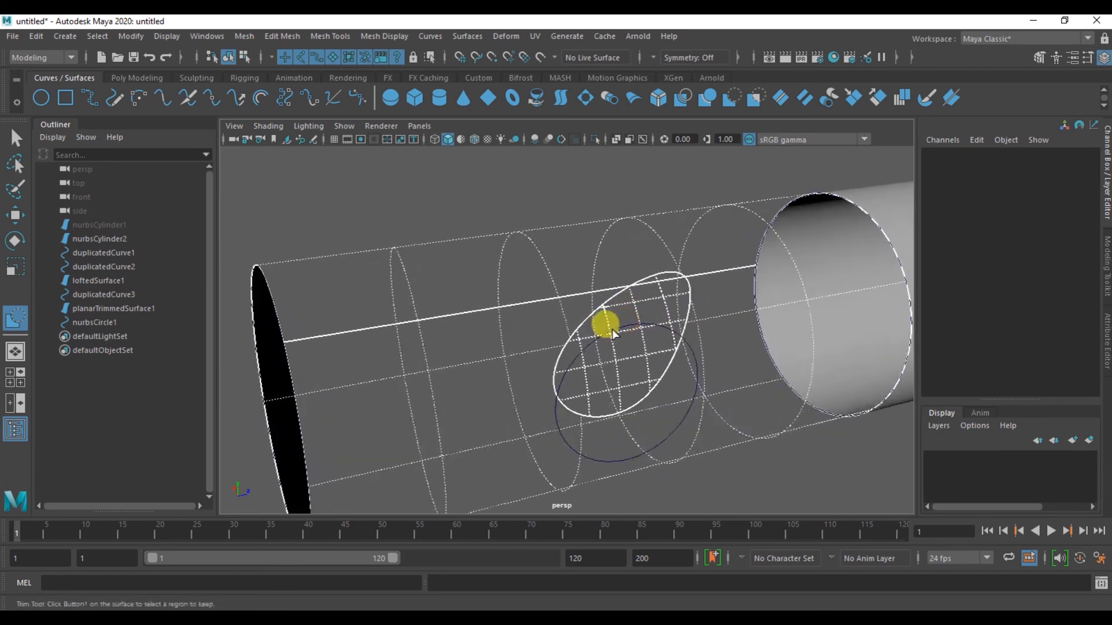
{"action": "middle_click_drag", "start_coordinate": [617, 333], "coordinate": [537, 286], "text": "alt"}
{"action": "left_click_drag", "start_coordinate": [537, 286], "coordinate": [537, 312], "text": "alt"}
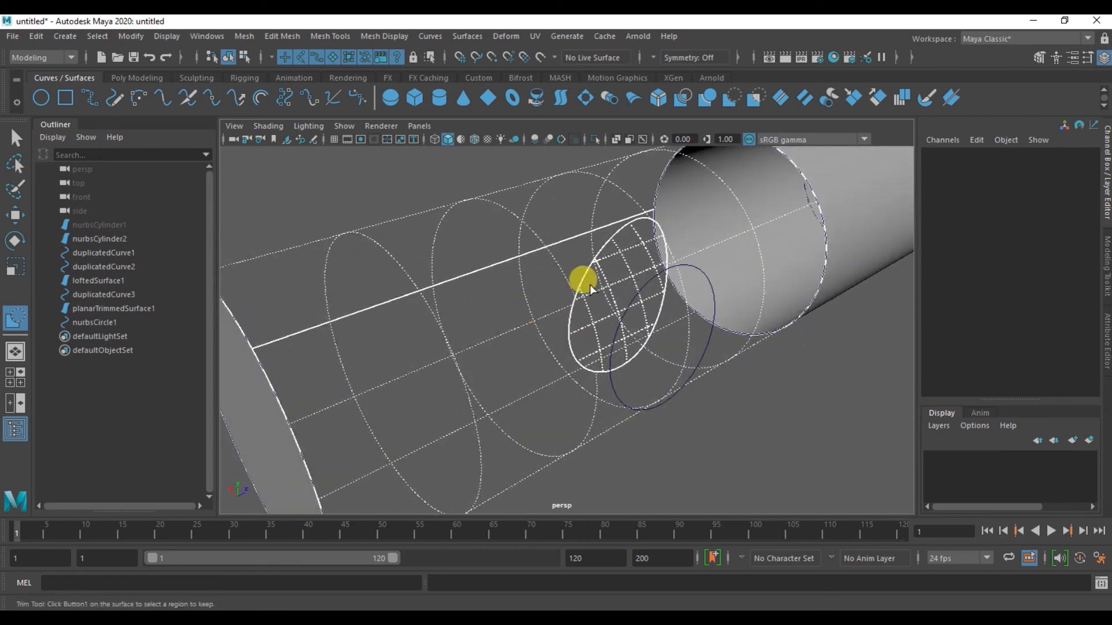
Mark the cylinder's surface outside the projected circle as the region to keep and complete the trim.
{"action": "left_click_drag", "start_coordinate": [585, 273], "coordinate": [599, 253]}
{"action": "left_click", "coordinate": [546, 249]}
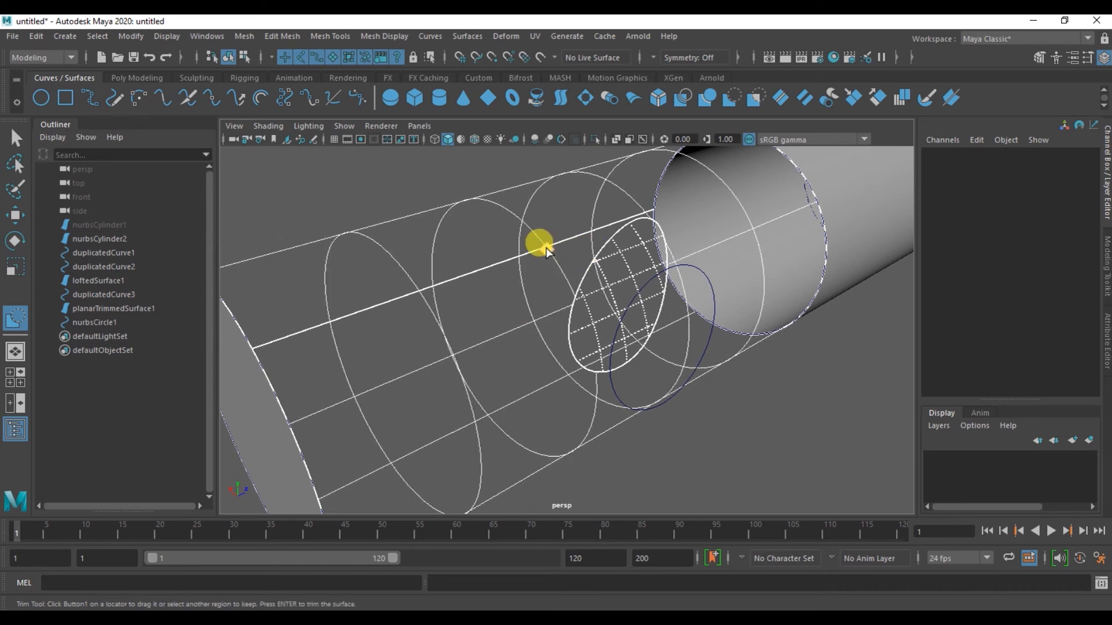
{"action": "mouse_move", "coordinate": [575, 350]}
{"action": "left_mouse_down", "text": "alt"}
{"action": "mouse_move", "coordinate": [556, 343]}
{"action": "mouse_move", "coordinate": [575, 347]}
{"action": "left_mouse_up", "text": "alt"}
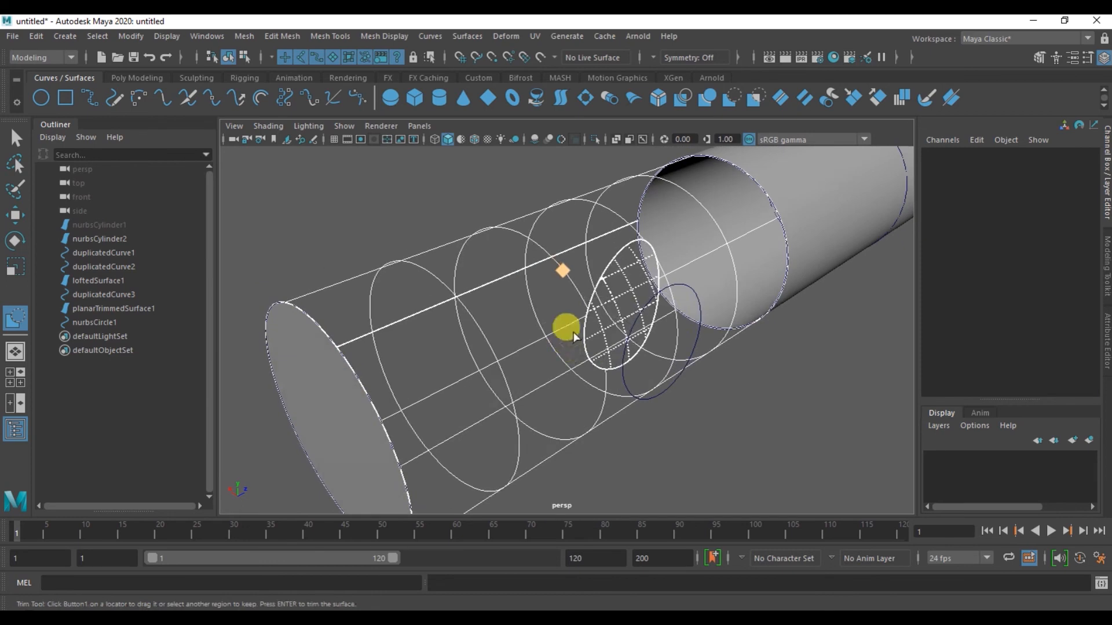
{"action": "left_click", "coordinate": [599, 203]}
{"action": "left_click_drag", "start_coordinate": [657, 310], "coordinate": [611, 368], "text": "alt"}
{"action": "left_click", "coordinate": [599, 370]}
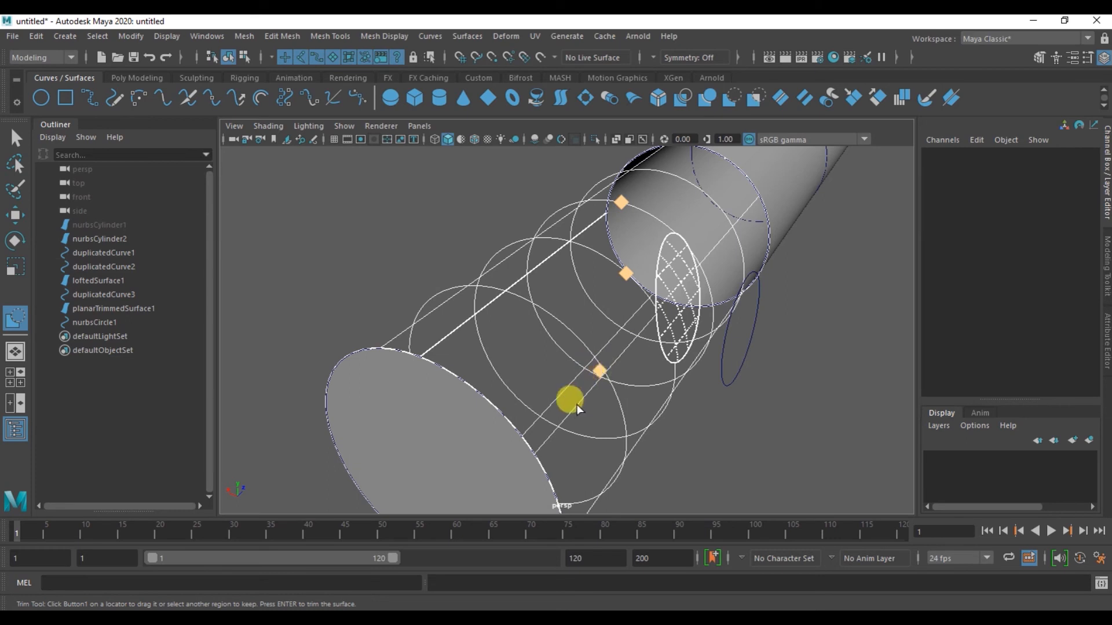
{"action": "key", "text": "Return"}
Move the NURBS circle along the cylinder's length to Translate Z -9.888, in front of the trimmed hole.
{"action": "left_click_drag", "start_coordinate": [583, 422], "coordinate": [646, 270], "text": "alt"}
{"action": "right_click", "coordinate": [647, 270]}
{"action": "right_click_drag", "start_coordinate": [654, 284], "coordinate": [697, 244]}
{"action": "left_click_drag", "start_coordinate": [688, 298], "coordinate": [593, 333], "text": "alt"}
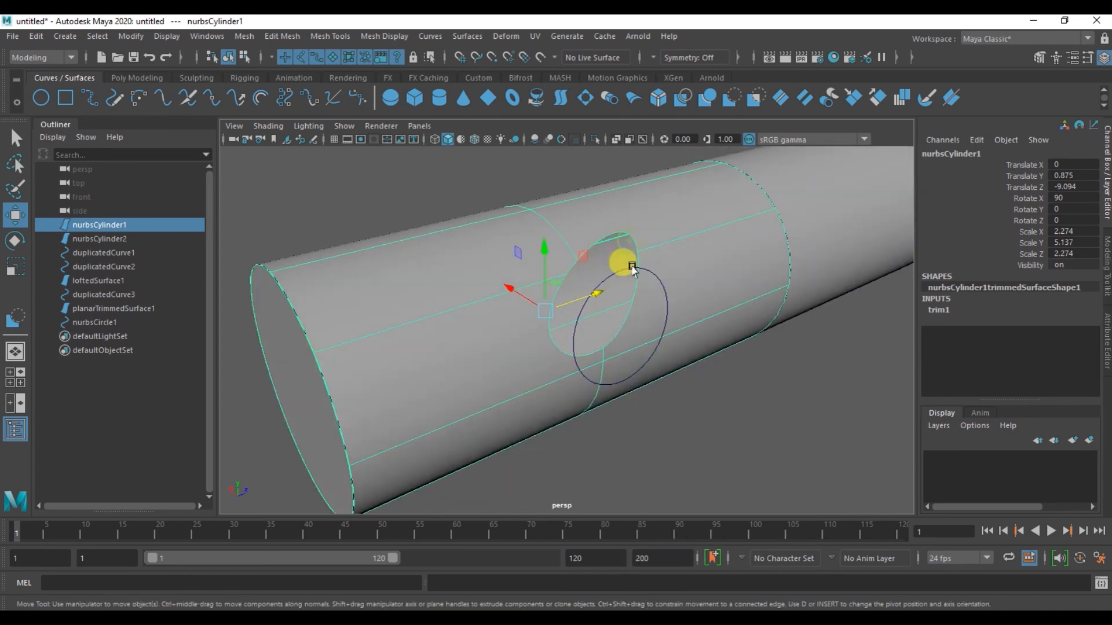
{"action": "right_click_drag", "start_coordinate": [620, 243], "coordinate": [725, 365], "text": "alt"}
{"action": "left_click_drag", "start_coordinate": [724, 365], "coordinate": [694, 354], "text": "alt"}
{"action": "right_click_drag", "start_coordinate": [718, 362], "coordinate": [681, 376], "text": "alt"}
{"action": "left_click", "coordinate": [681, 379]}
{"action": "left_click_drag", "start_coordinate": [692, 382], "coordinate": [671, 380], "text": "alt"}
{"action": "left_click_drag", "start_coordinate": [547, 349], "coordinate": [558, 322]}
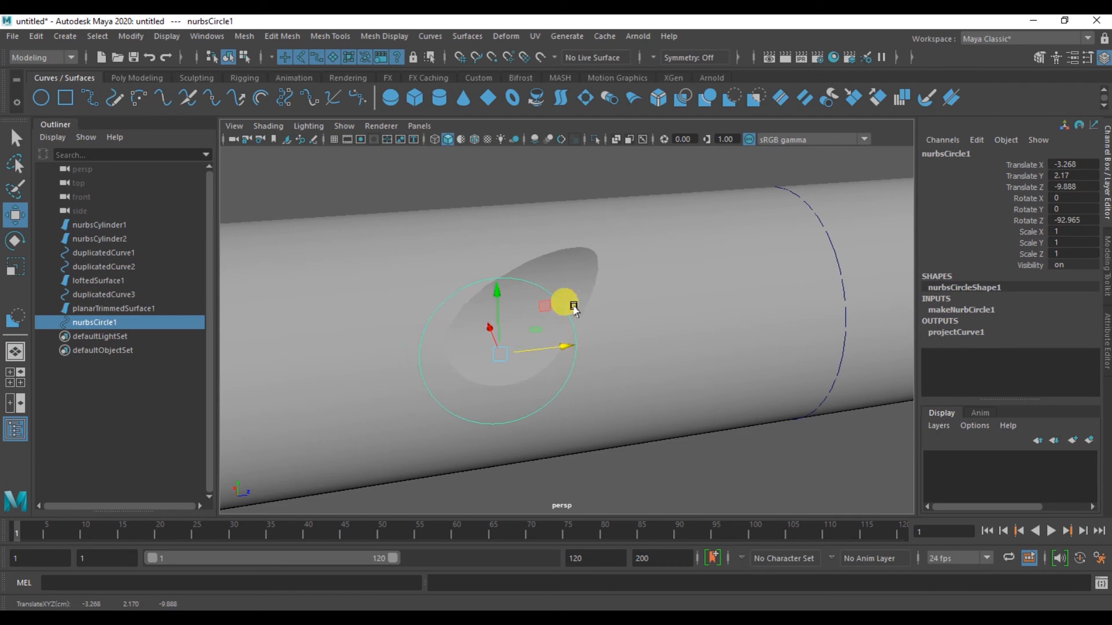
Loft a surface between the trim edge of the cylinder's hole and the NURBS circle, and select the new surface.
{"action": "right_click_drag", "start_coordinate": [568, 270], "coordinate": [571, 311]}
{"action": "right_click_drag", "start_coordinate": [521, 251], "coordinate": [508, 248]}
{"action": "left_click_drag", "start_coordinate": [577, 373], "coordinate": [602, 371], "text": "alt"}
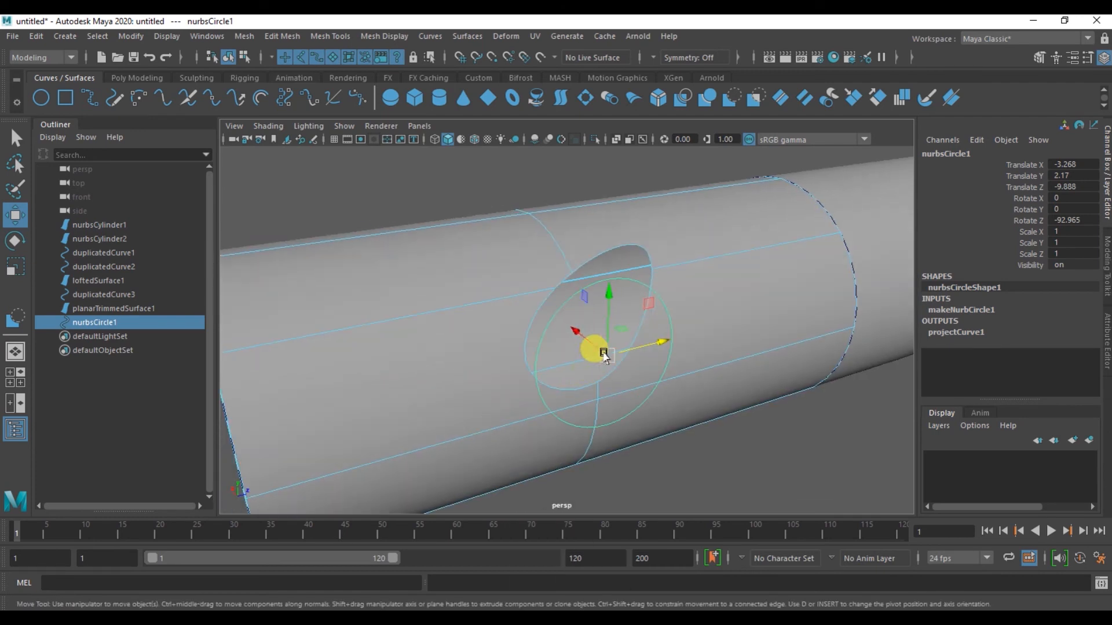
{"action": "left_click", "coordinate": [554, 286]}
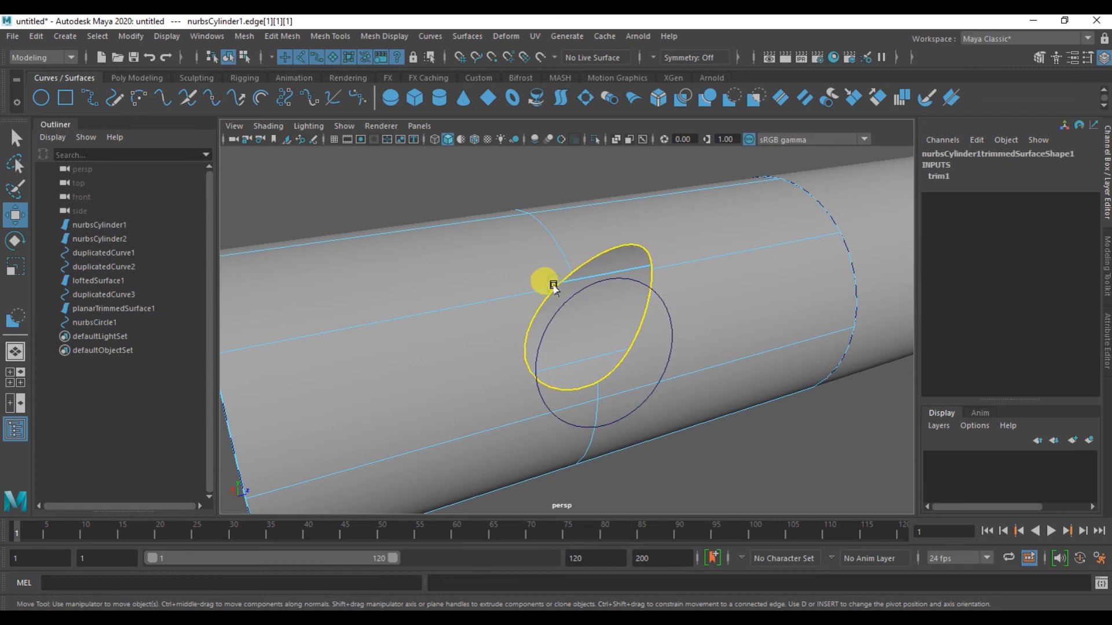
{"action": "left_click", "coordinate": [587, 293]}
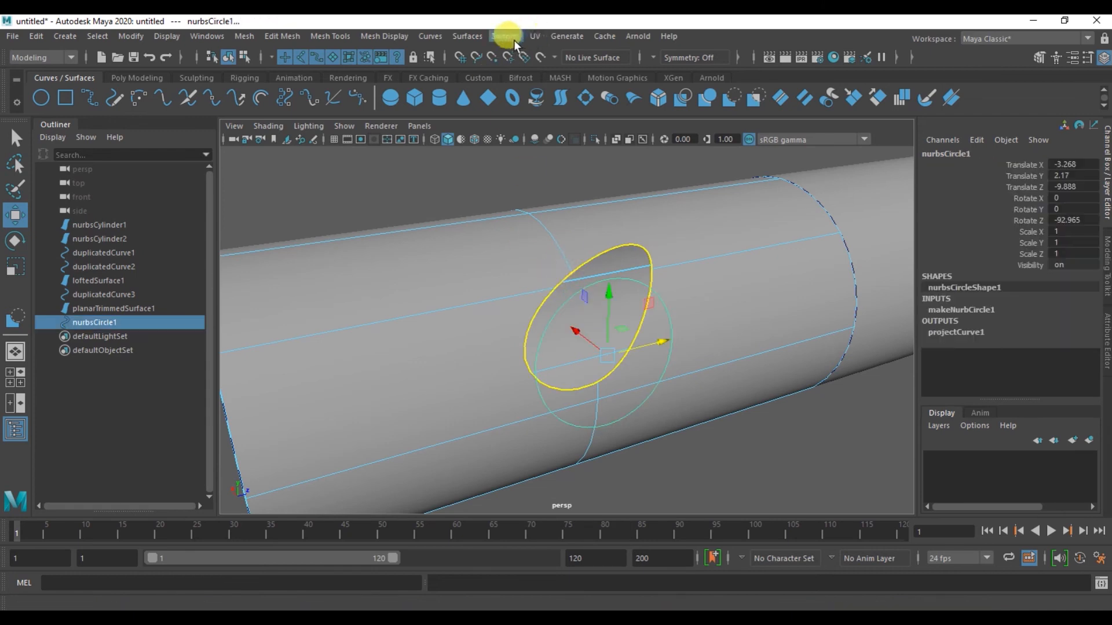
{"action": "left_click", "coordinate": [467, 36]}
{"action": "left_click", "coordinate": [476, 67]}
{"action": "left_click_drag", "start_coordinate": [632, 322], "coordinate": [678, 353], "text": "alt"}
{"action": "left_click", "coordinate": [670, 320]}
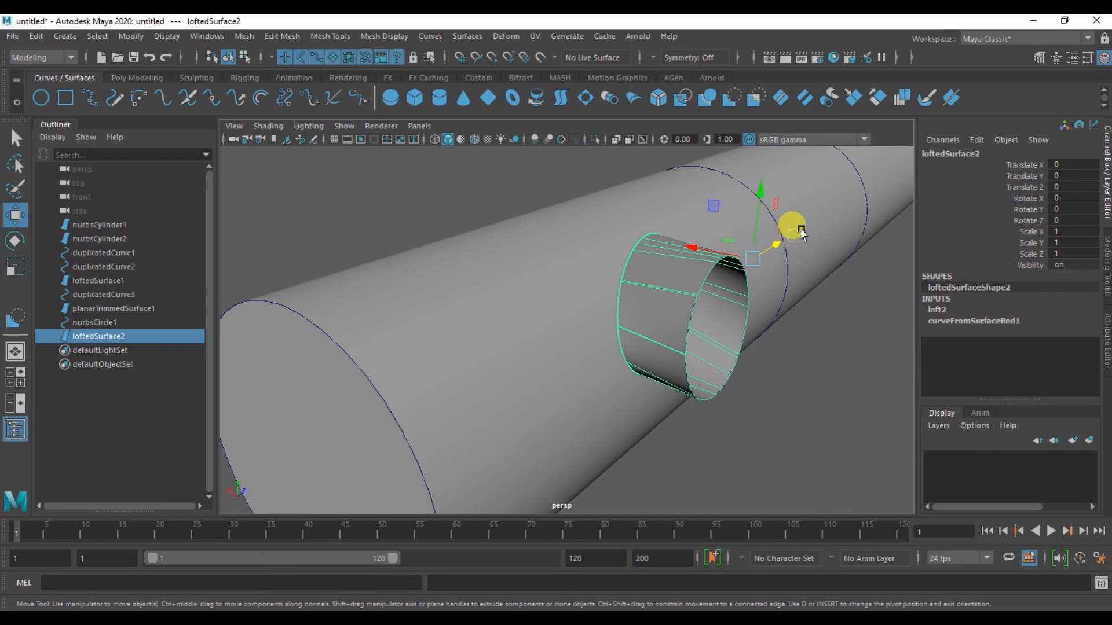
Try moving the new lofted side tube along the cylinder's length and undo the move.
{"action": "left_click", "coordinate": [763, 248]}
{"action": "left_click", "coordinate": [699, 306]}
{"action": "left_click_drag", "start_coordinate": [764, 243], "coordinate": [777, 235]}
{"action": "left_click_drag", "start_coordinate": [715, 298], "coordinate": [664, 328], "text": "alt"}
{"action": "key", "text": "ctrl+z"}
{"action": "left_click_drag", "start_coordinate": [622, 375], "coordinate": [540, 268], "text": "alt"}
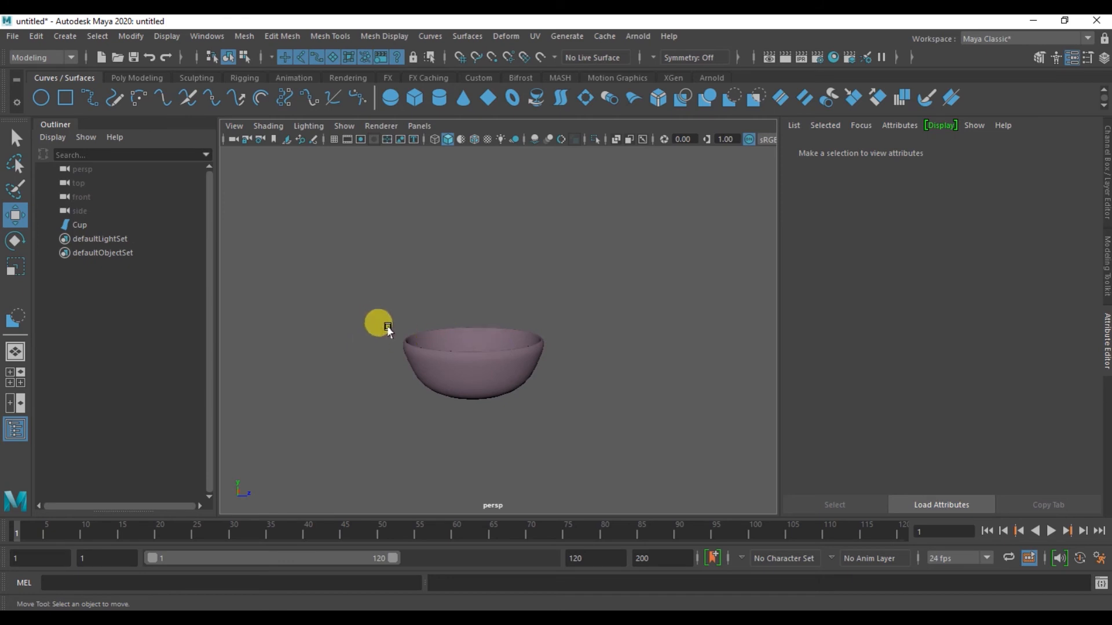
Select the Cup surface and open the options for converting NURBS to Polygons.
{"action": "left_click_drag", "start_coordinate": [514, 397], "coordinate": [517, 387], "text": "alt"}
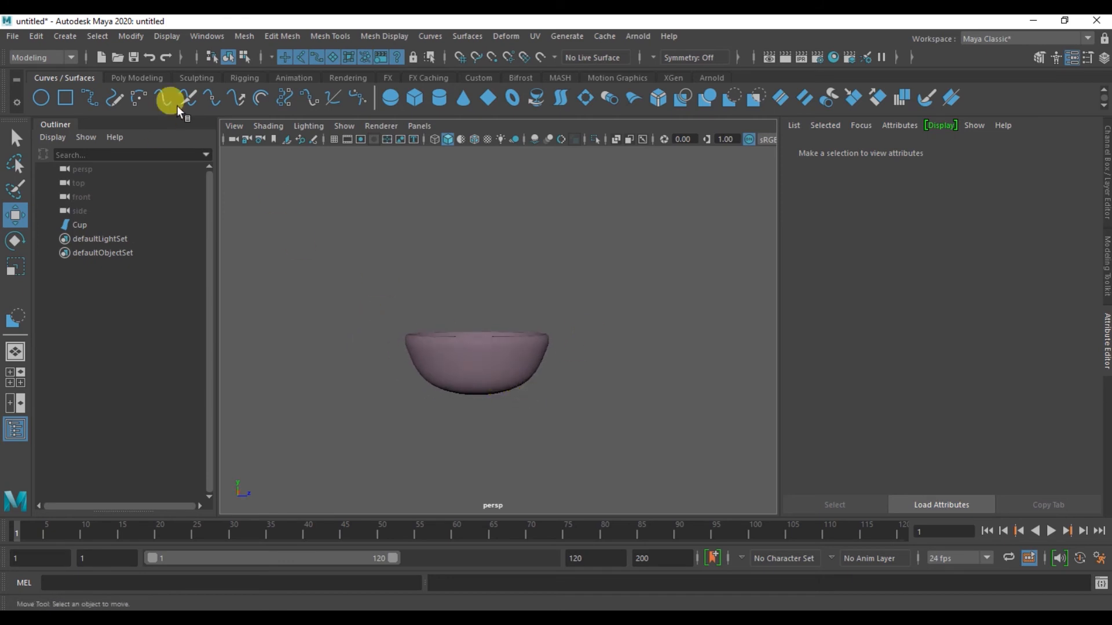
{"action": "left_click", "coordinate": [467, 342]}
{"action": "left_click", "coordinate": [130, 36]}
{"action": "mouse_move", "coordinate": [237, 371]}
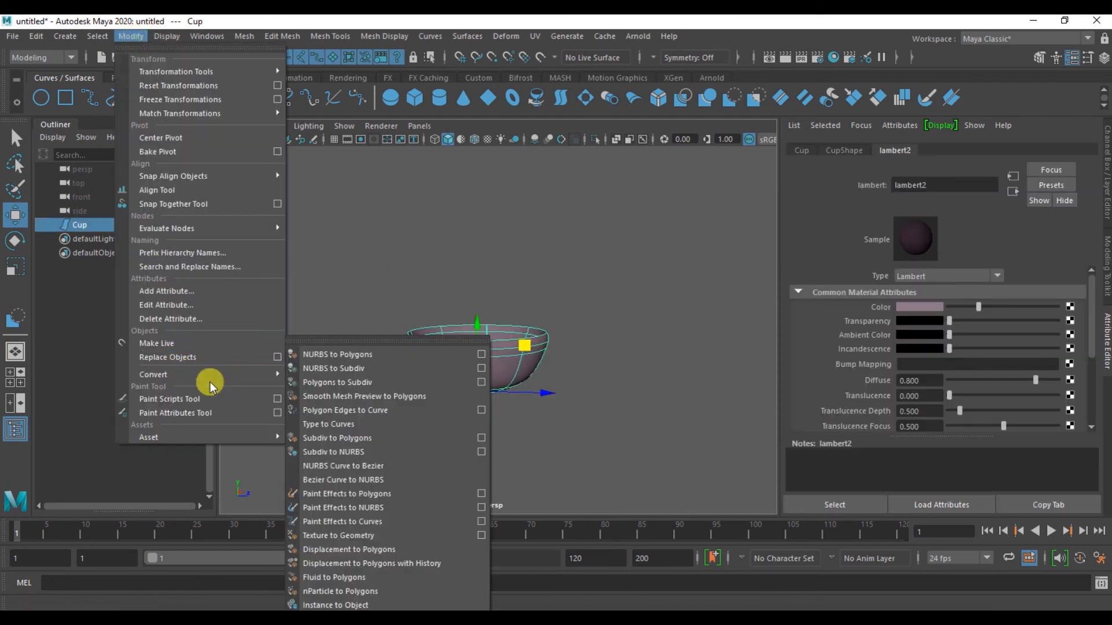
{"action": "left_click", "coordinate": [329, 342]}
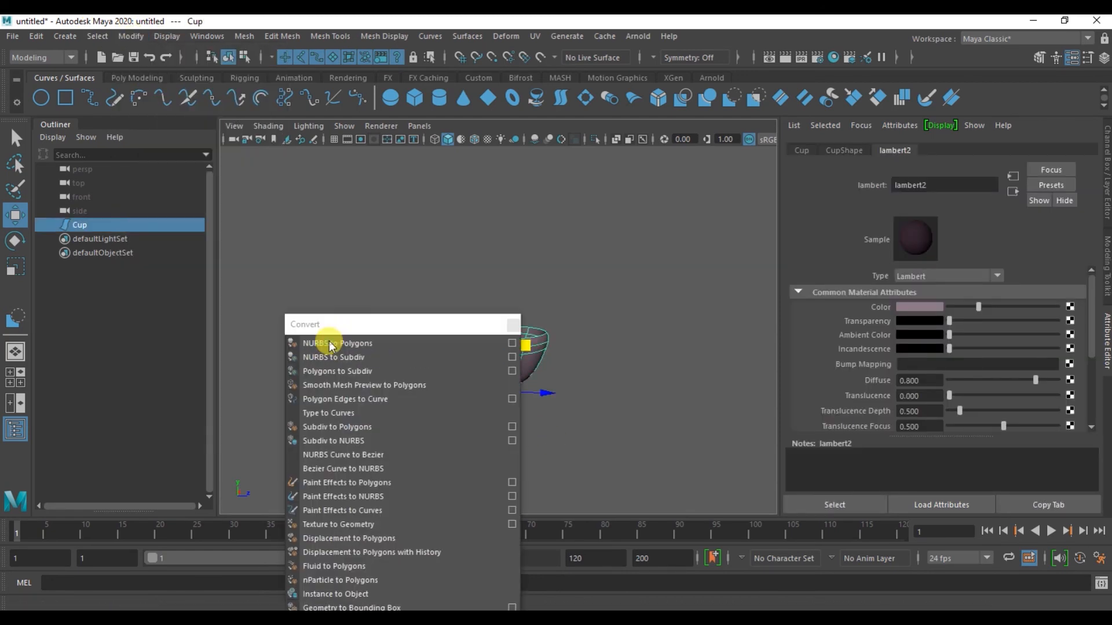
{"action": "left_click_drag", "start_coordinate": [407, 328], "coordinate": [280, 163]}
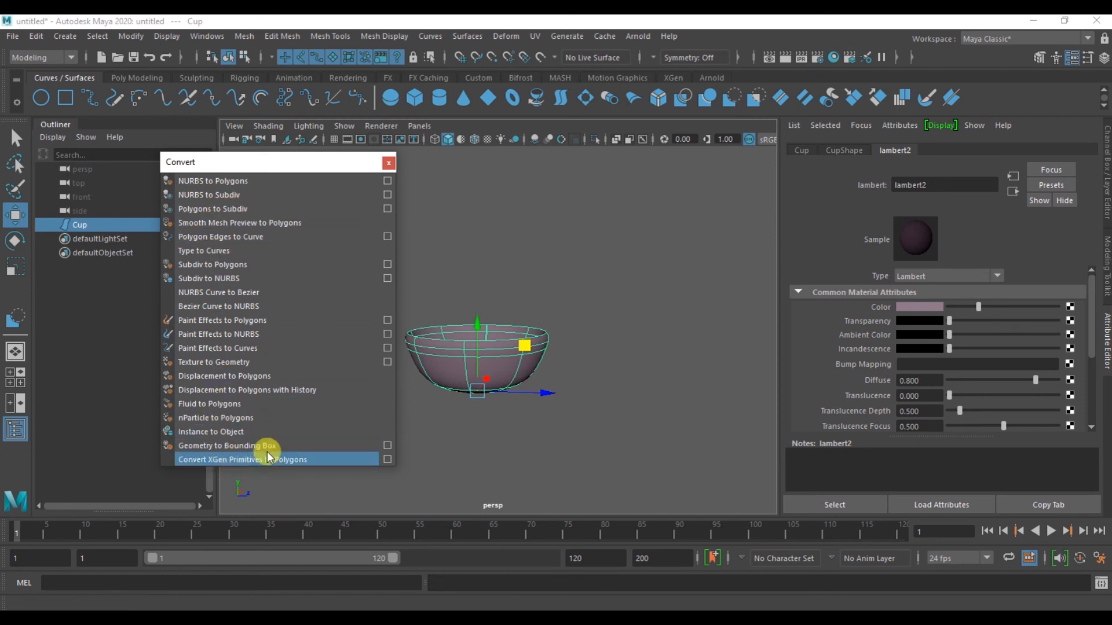
{"action": "left_click", "coordinate": [387, 181]}
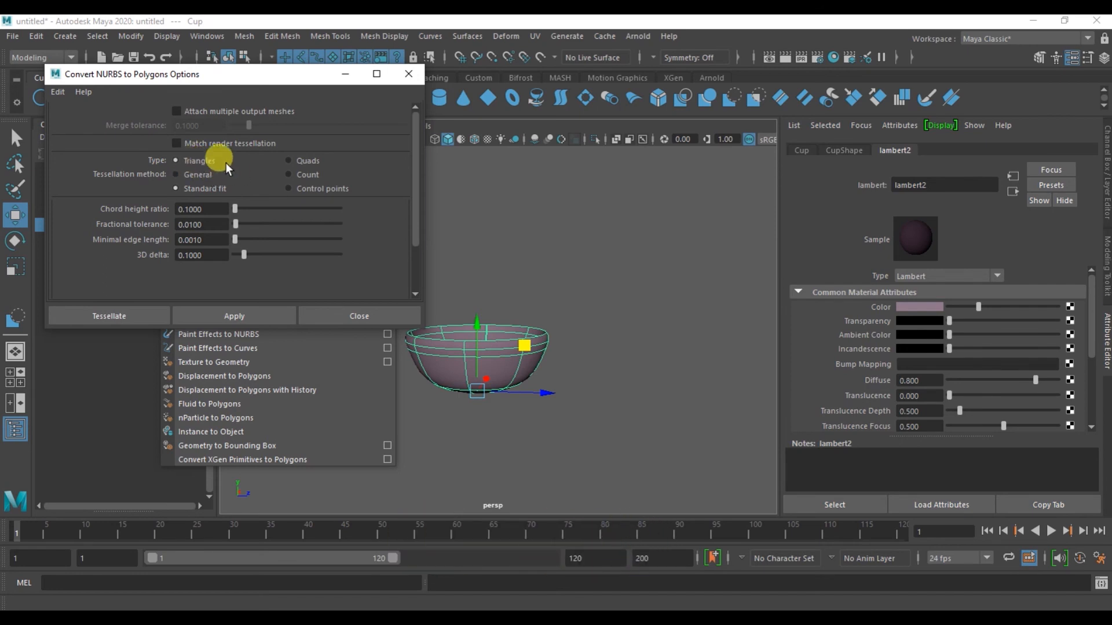
Convert the cup to polygons using General tessellation with both U type and V type set to Per span # of iso params.
{"action": "left_click", "coordinate": [187, 179]}
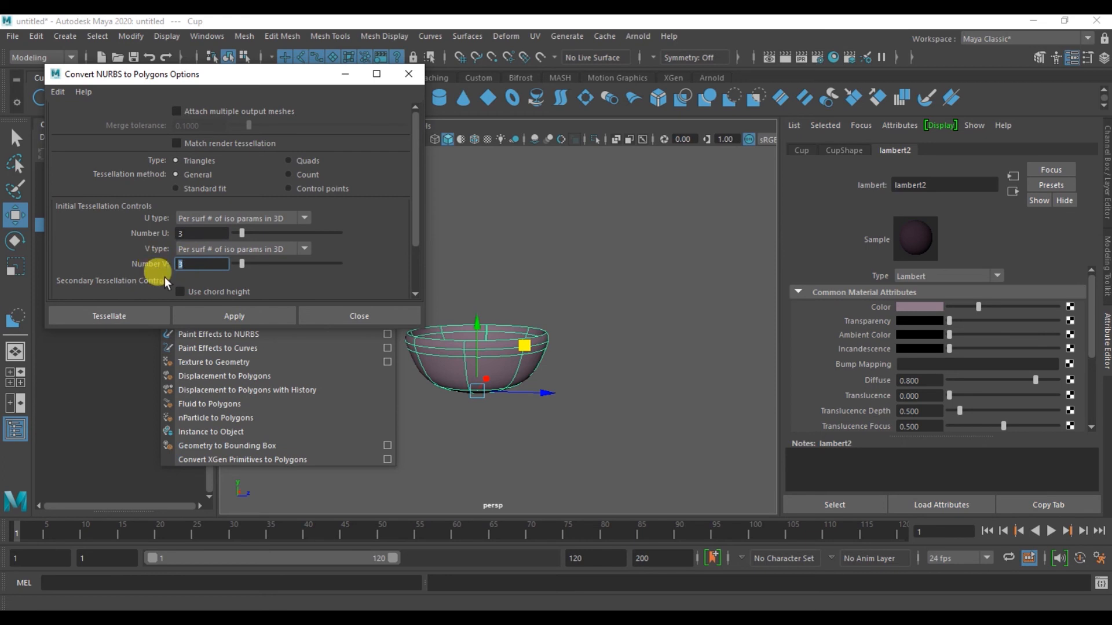
{"action": "scroll", "coordinate": [164, 276], "scroll_direction": "down", "scroll_amount": 2}
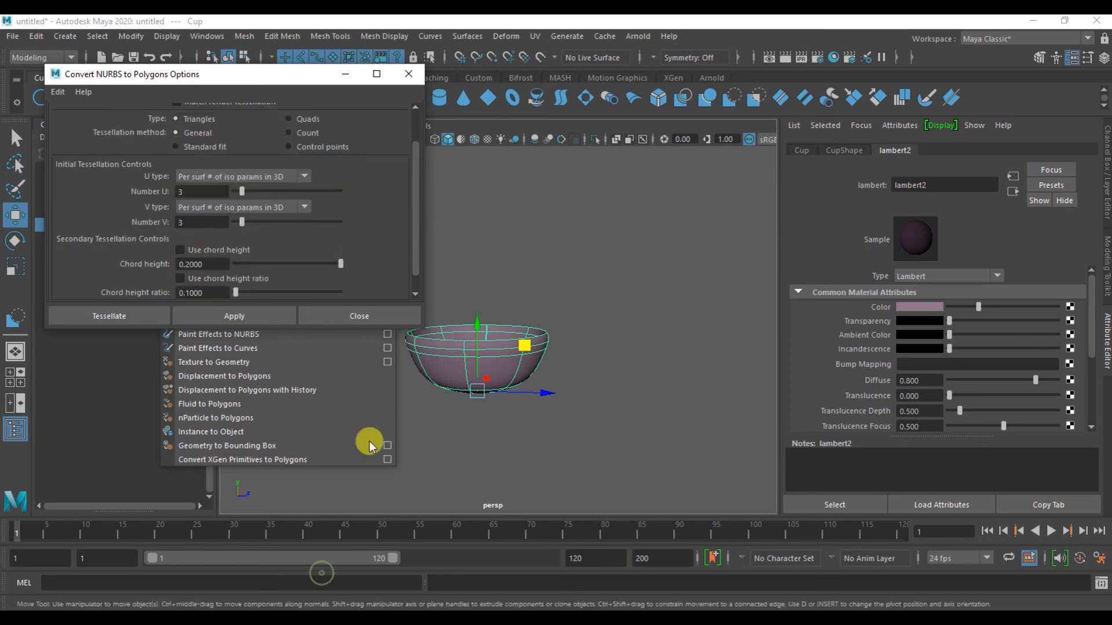
{"action": "left_click", "coordinate": [254, 177]}
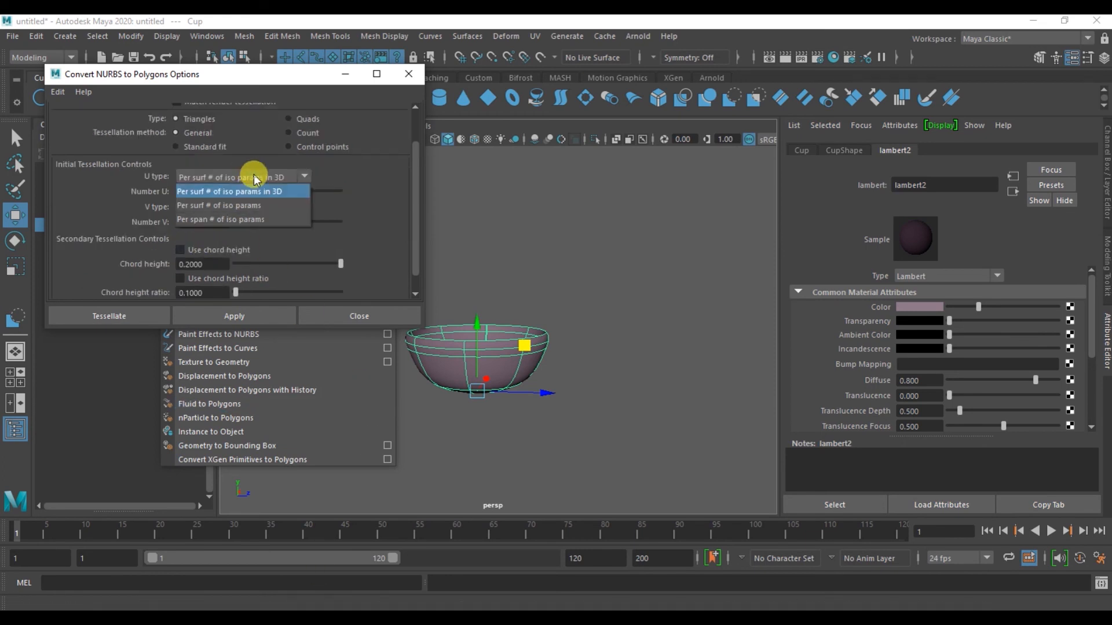
{"action": "left_click", "coordinate": [224, 223]}
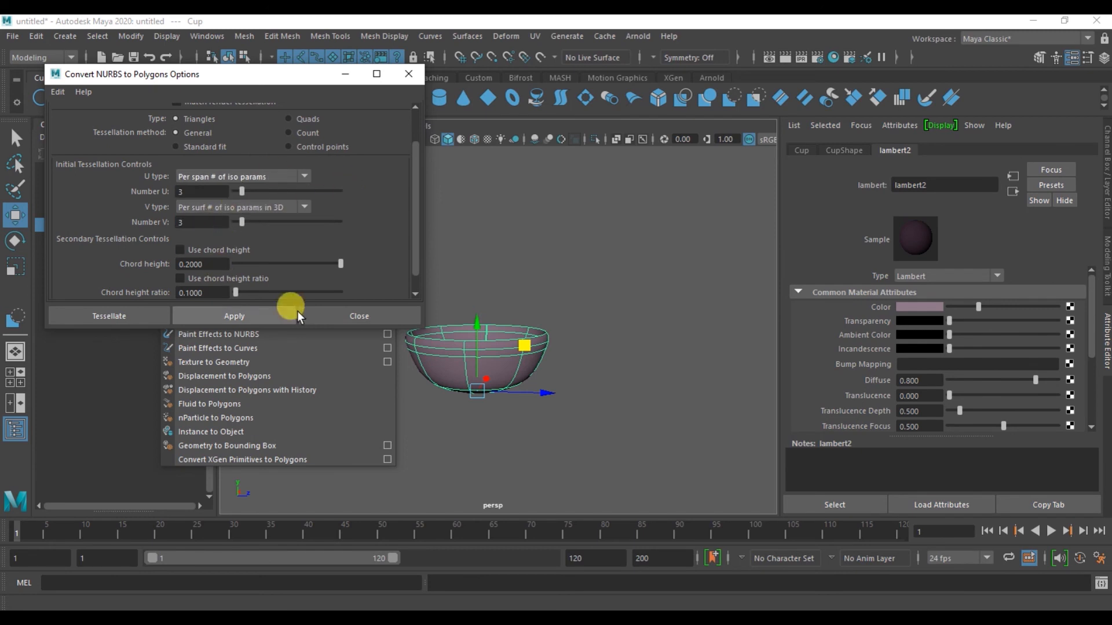
{"action": "left_click", "coordinate": [263, 206]}
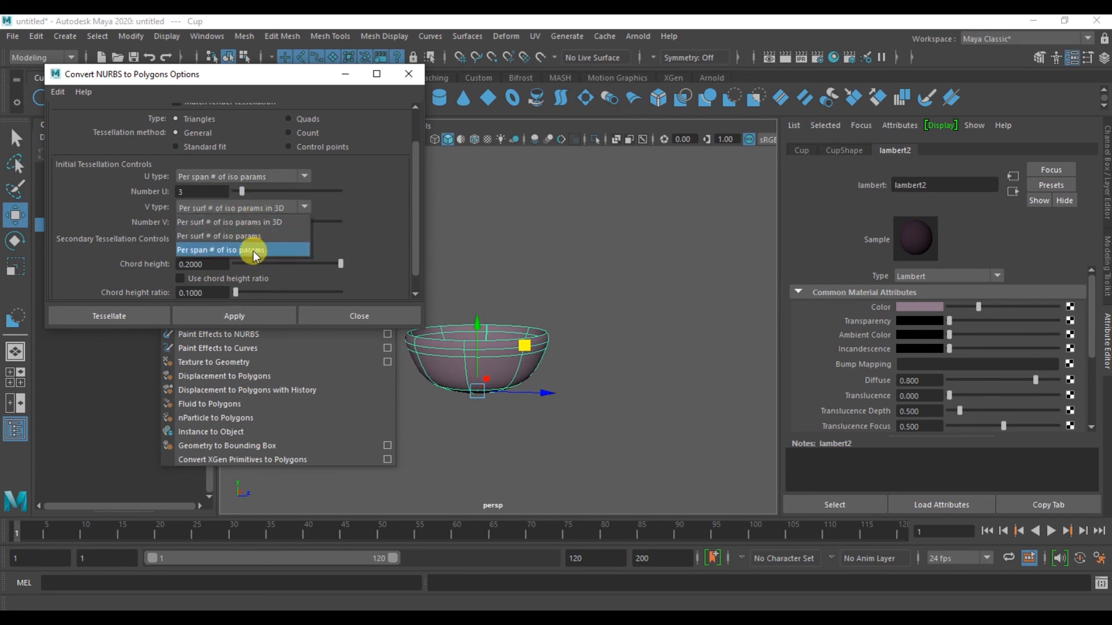
{"action": "left_click", "coordinate": [253, 250]}
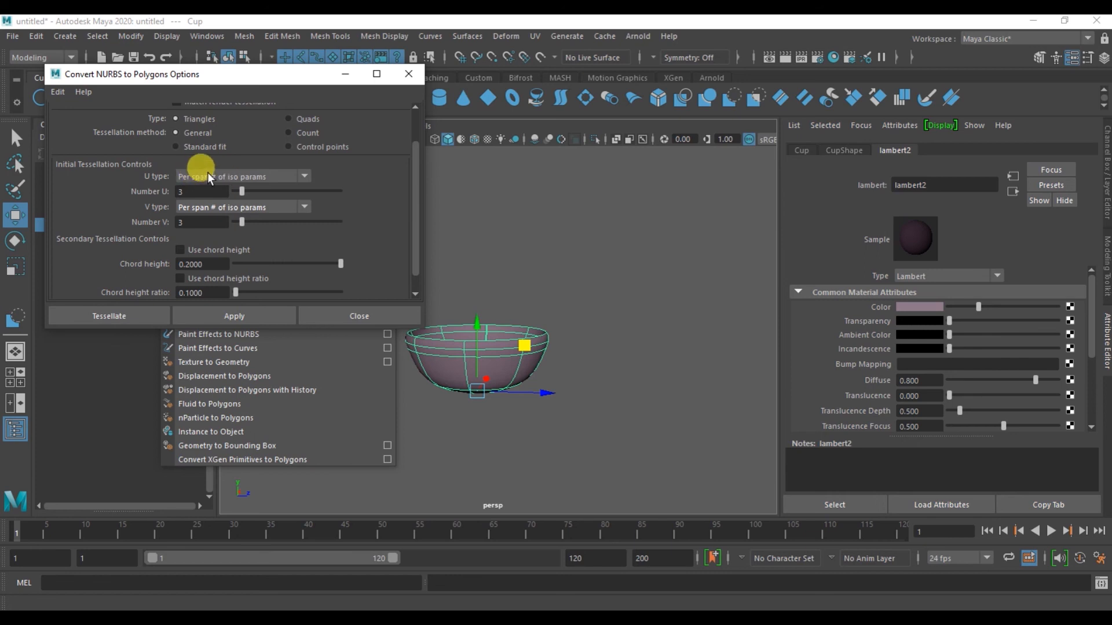
{"action": "left_click", "coordinate": [131, 314]}
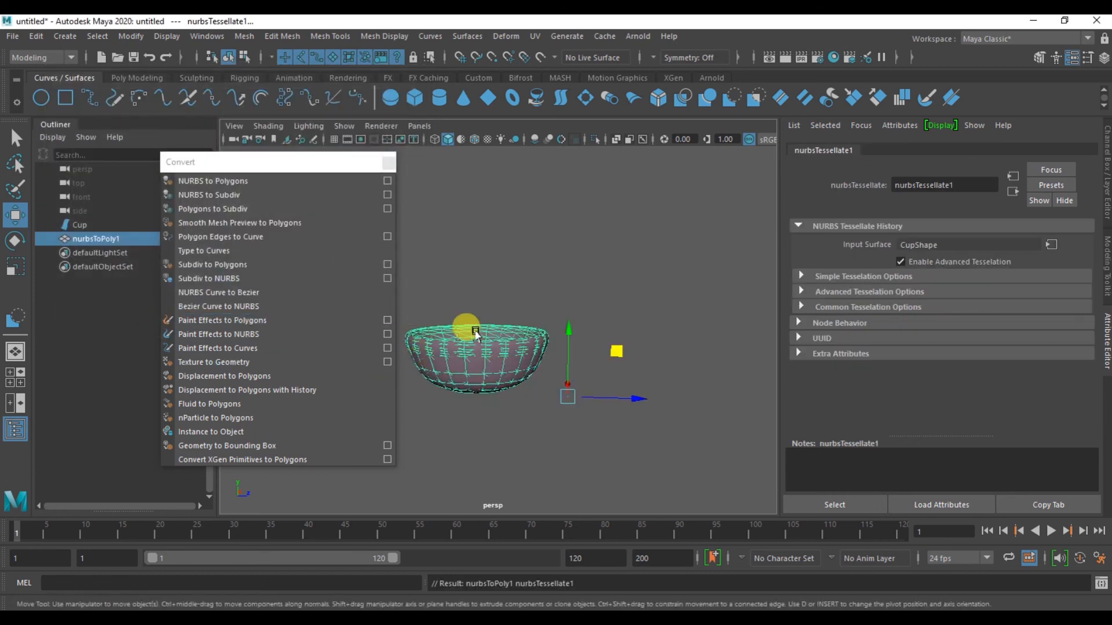
Move the converted triangulated polygon cup along its length axis so it stands beside the original NURBS cup.
{"action": "left_click_drag", "start_coordinate": [632, 402], "coordinate": [737, 397]}
{"action": "left_click", "coordinate": [592, 355]}
{"action": "right_click_drag", "start_coordinate": [592, 355], "coordinate": [623, 386], "text": "alt"}
{"action": "middle_click_drag", "start_coordinate": [623, 386], "coordinate": [478, 383], "text": "alt"}
{"action": "right_click_drag", "start_coordinate": [478, 383], "coordinate": [480, 326], "text": "alt"}
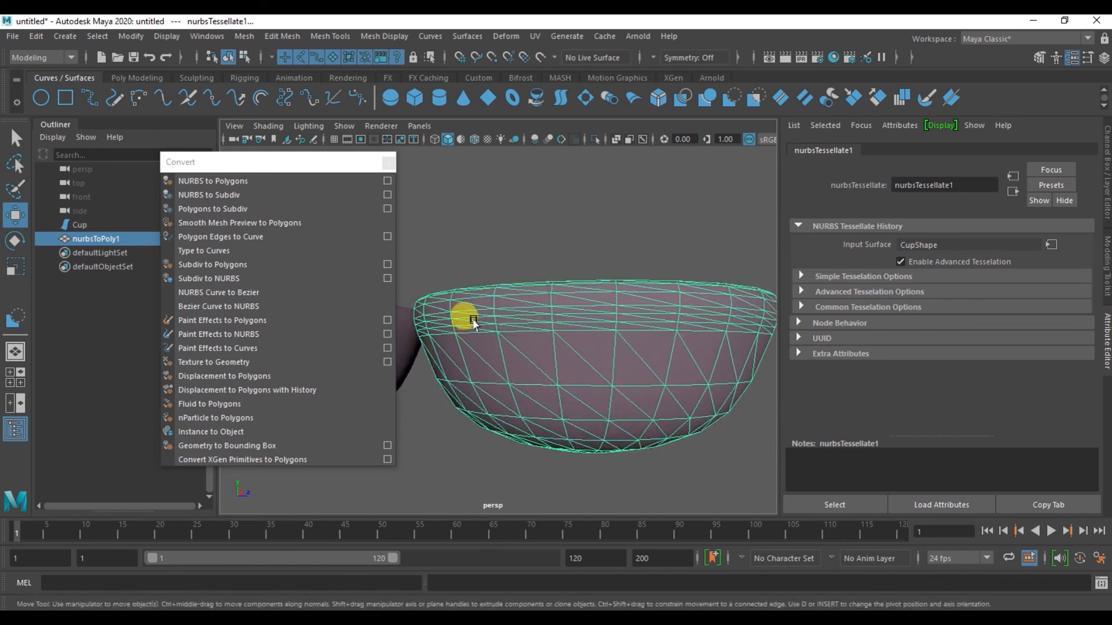
{"action": "middle_click_drag", "start_coordinate": [491, 387], "coordinate": [586, 391], "text": "alt"}
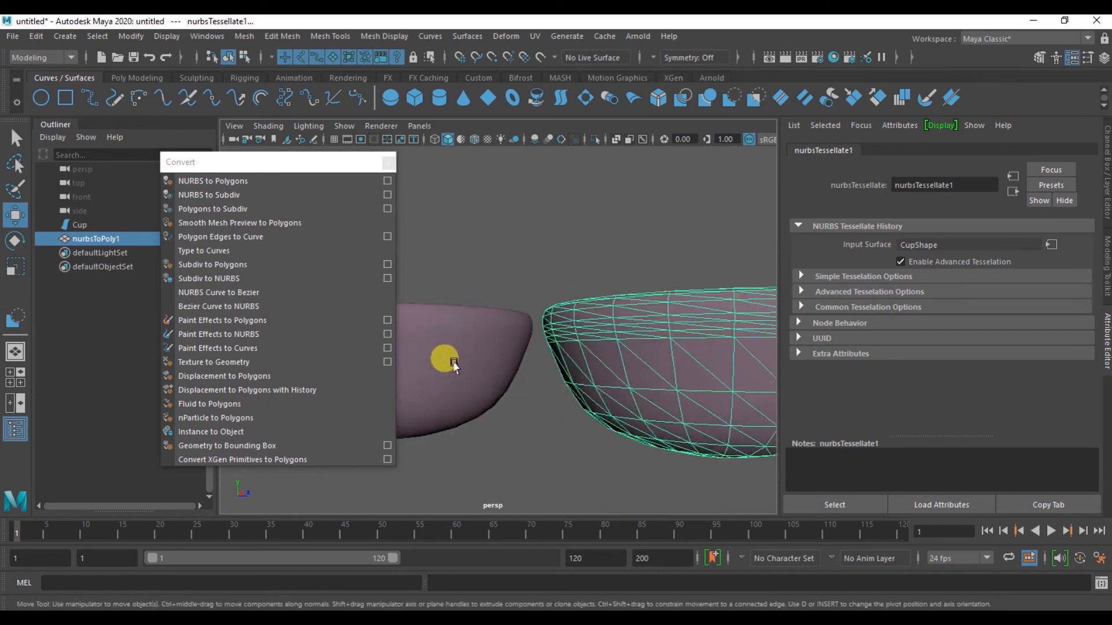
Select the original NURBS cup and the triangulated polygon copy in turn to compare their wireframes.
{"action": "left_click", "coordinate": [454, 366]}
{"action": "left_click", "coordinate": [627, 336]}
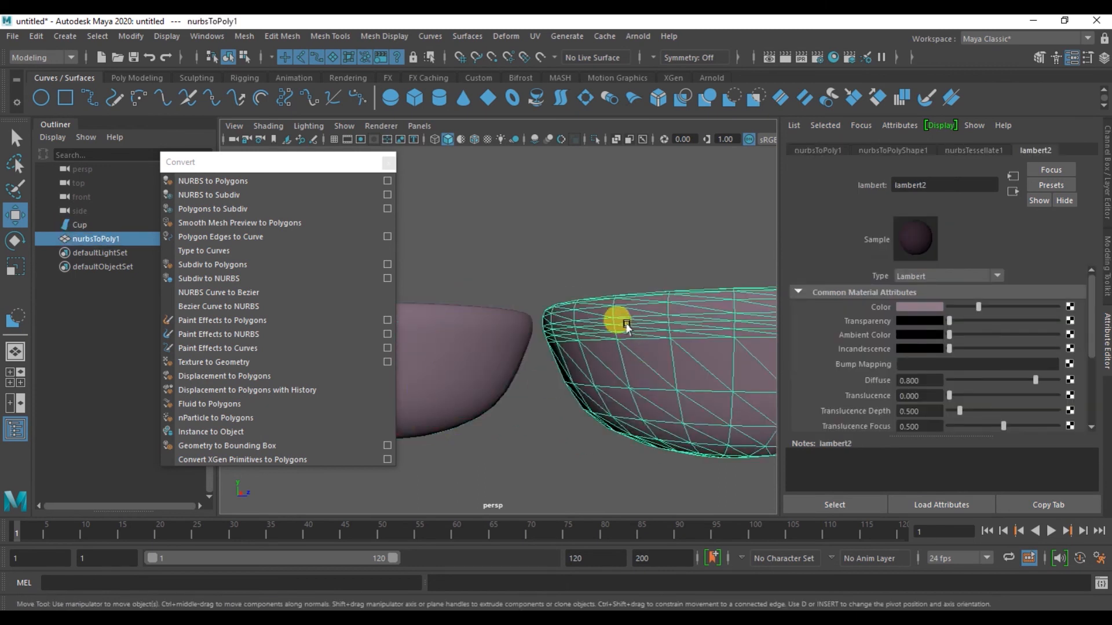
{"action": "left_click", "coordinate": [471, 335]}
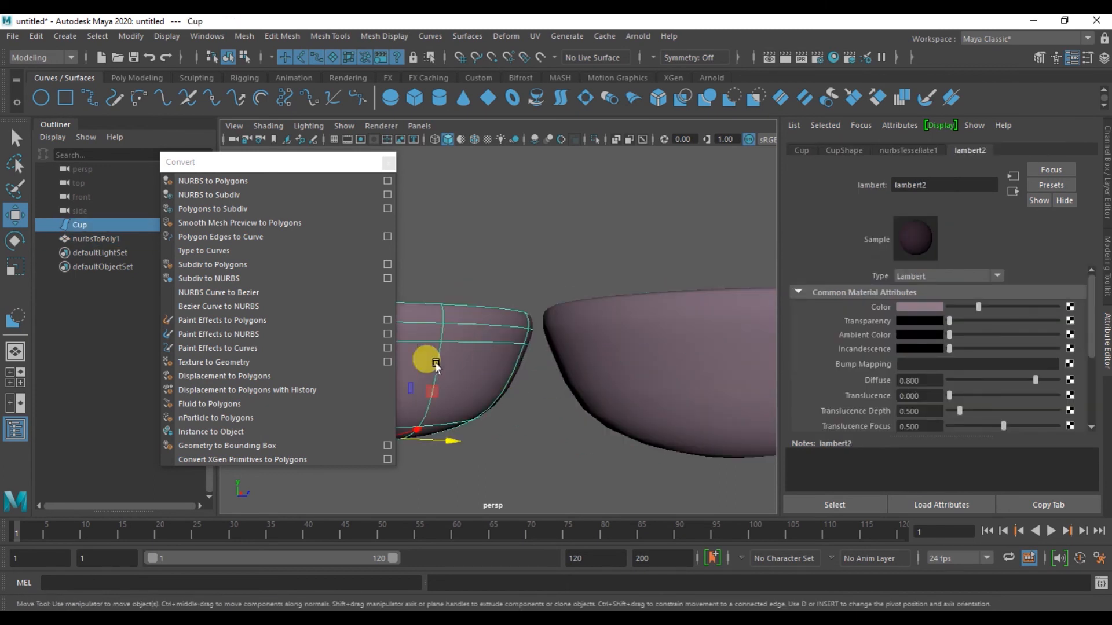
{"action": "left_click", "coordinate": [627, 402]}
{"action": "scroll", "coordinate": [638, 424], "scroll_direction": "down", "scroll_amount": 5}
{"action": "left_click_drag", "start_coordinate": [628, 425], "coordinate": [615, 419], "text": "alt"}
{"action": "scroll", "coordinate": [616, 409], "scroll_direction": "down", "scroll_amount": 4}
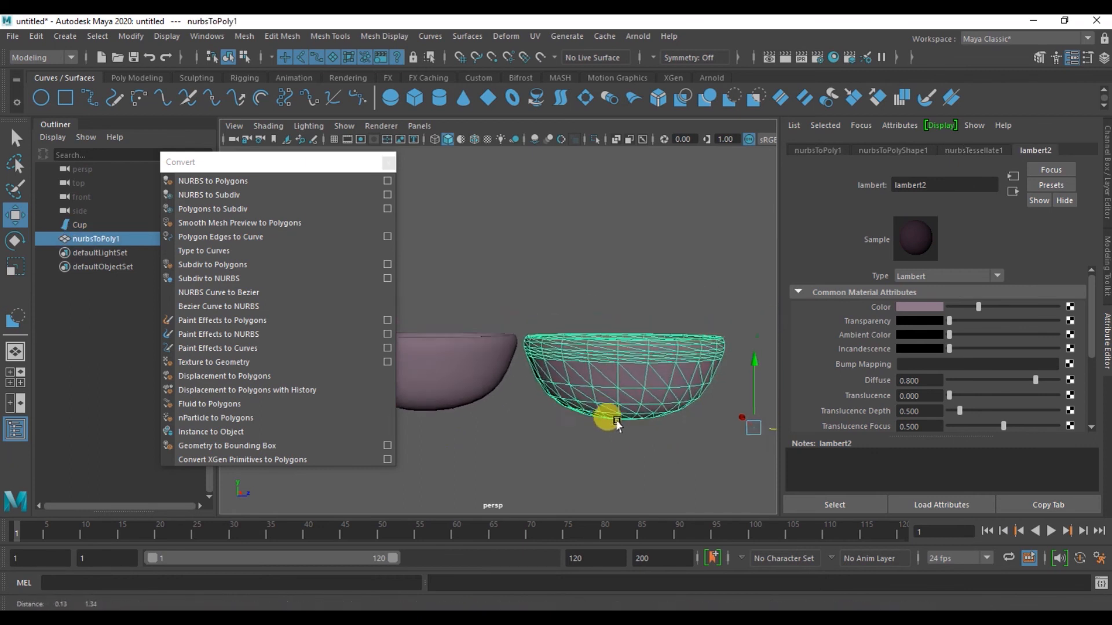
Convert the original cup to polygons with Quads, General tessellation and 3 for U and V, and move the copy to the row's end.
{"action": "left_click_drag", "start_coordinate": [320, 162], "coordinate": [220, 186]}
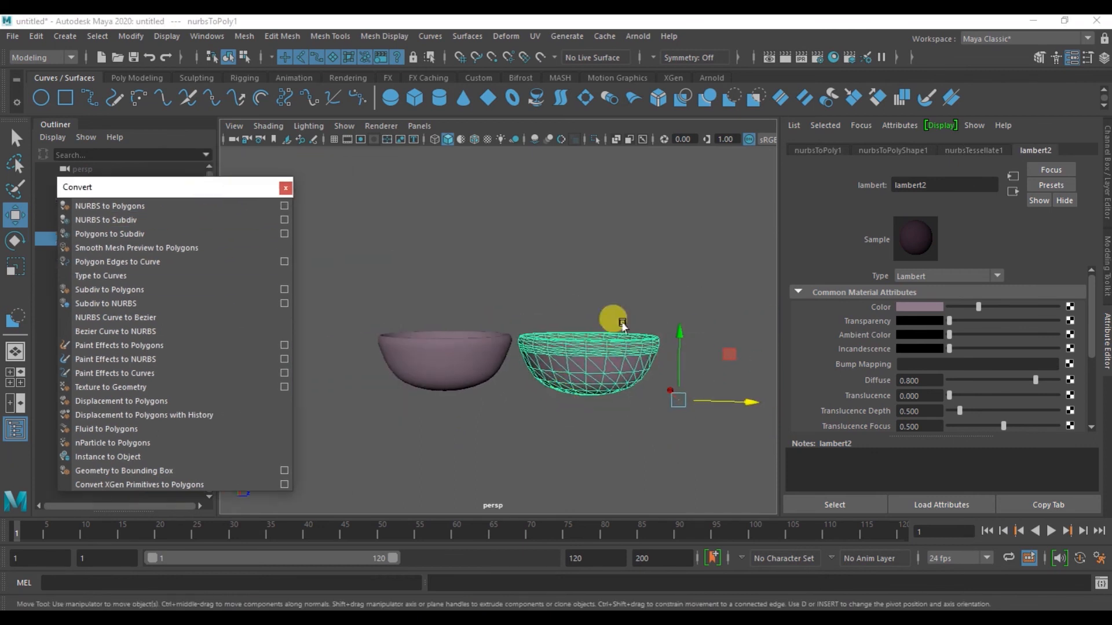
{"action": "left_click", "coordinate": [284, 207]}
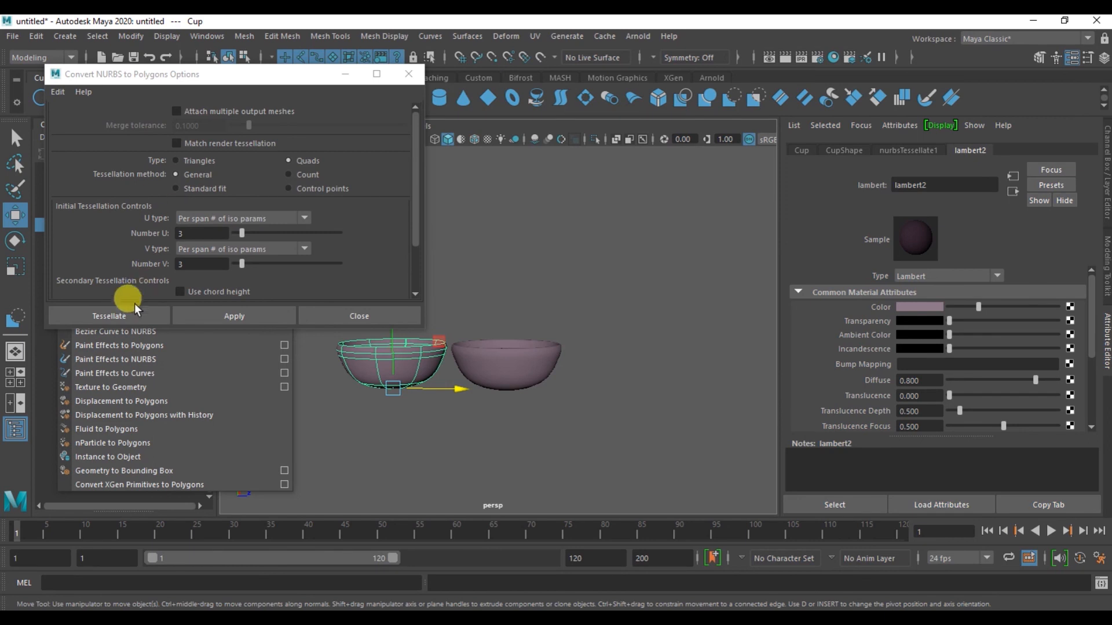
{"action": "left_click", "coordinate": [120, 318]}
{"action": "left_click_drag", "start_coordinate": [531, 394], "coordinate": [769, 393]}
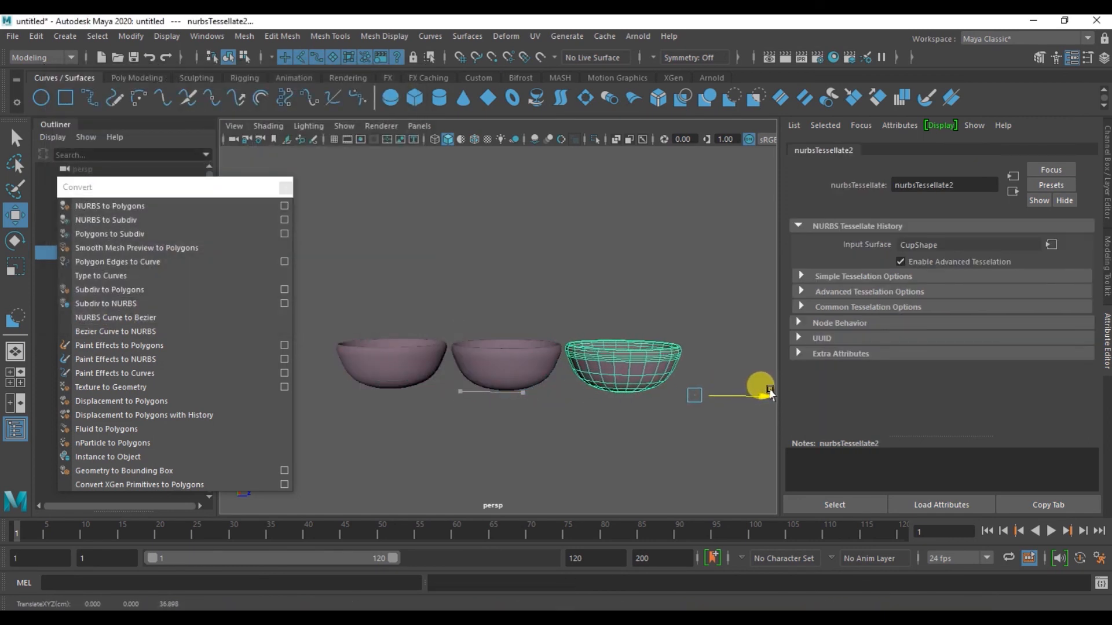
Compare the wireframe of the new quad polygon cup with the original NURBS cup.
{"action": "right_click_drag", "start_coordinate": [546, 365], "coordinate": [663, 405], "text": "alt"}
{"action": "middle_click_drag", "start_coordinate": [608, 400], "coordinate": [528, 386], "text": "alt"}
{"action": "right_click_drag", "start_coordinate": [527, 372], "coordinate": [707, 435], "text": "alt"}
{"action": "right_click_drag", "start_coordinate": [574, 399], "coordinate": [427, 273], "text": "alt"}
{"action": "middle_click_drag", "start_coordinate": [482, 327], "coordinate": [559, 379], "text": "alt"}
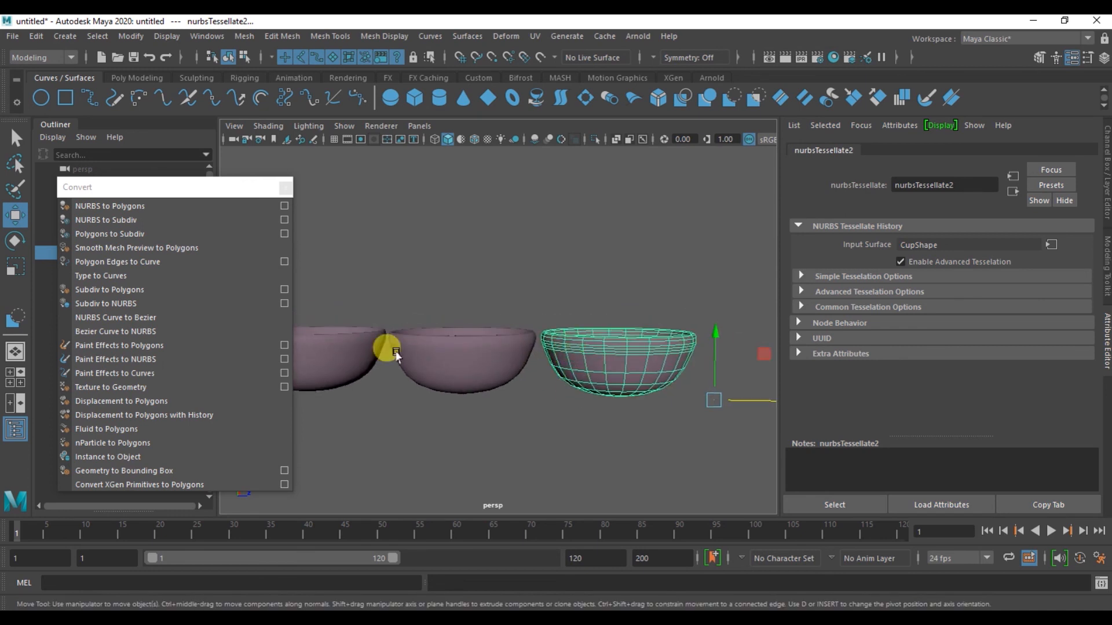
{"action": "left_click", "coordinate": [348, 347]}
{"action": "left_click", "coordinate": [608, 364]}
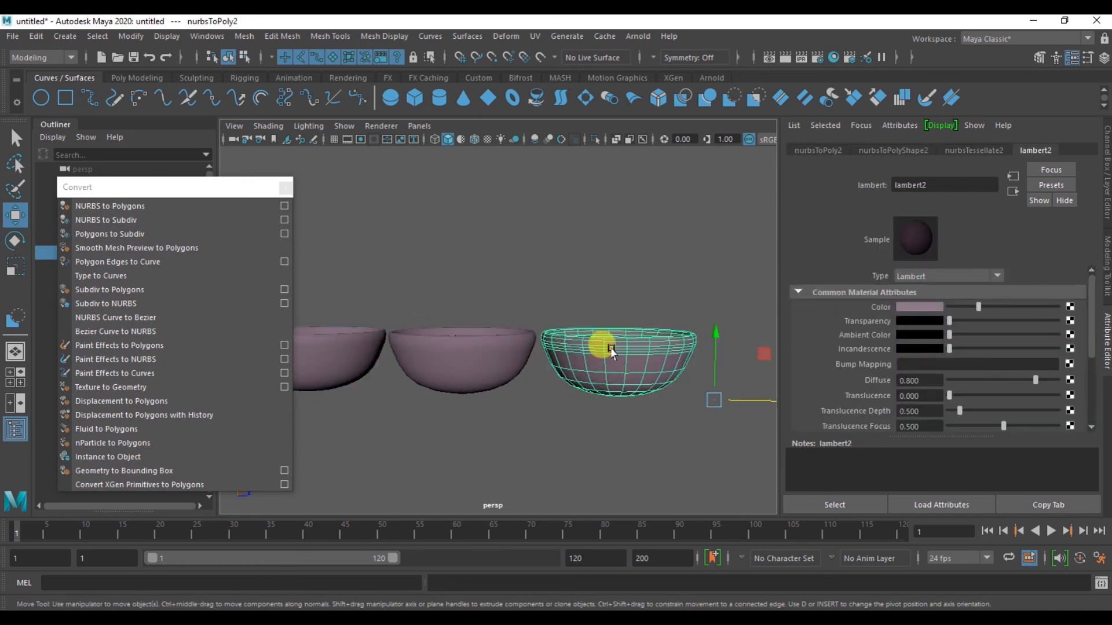
Convert the original cup to quad polygons with the Standard fit method and place the copy at the end of the row.
{"action": "left_click", "coordinate": [342, 356]}
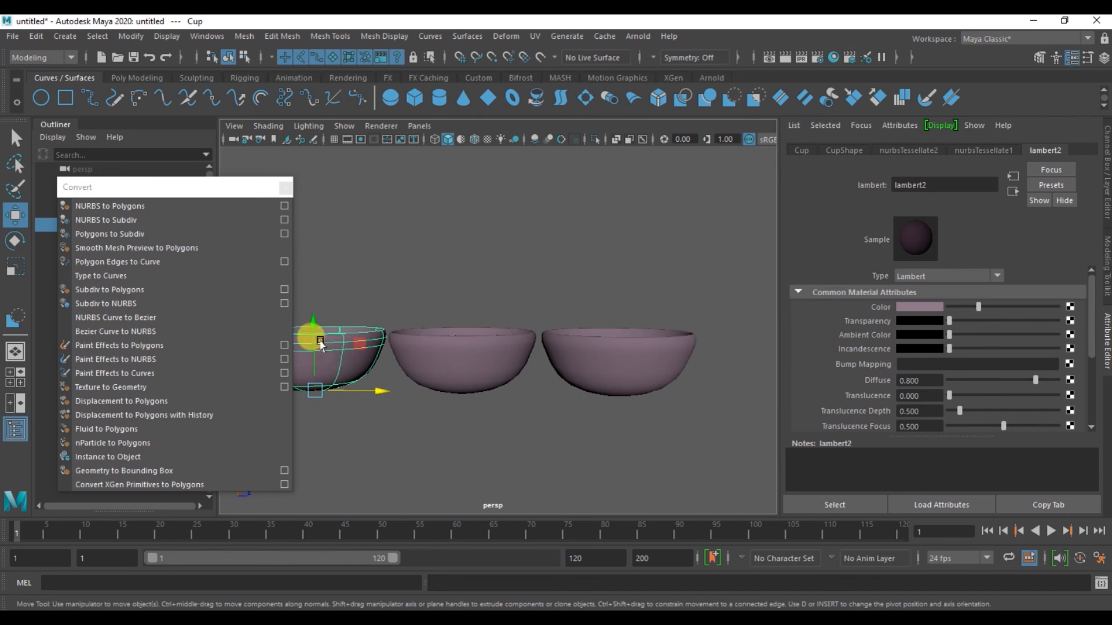
{"action": "left_click", "coordinate": [284, 206]}
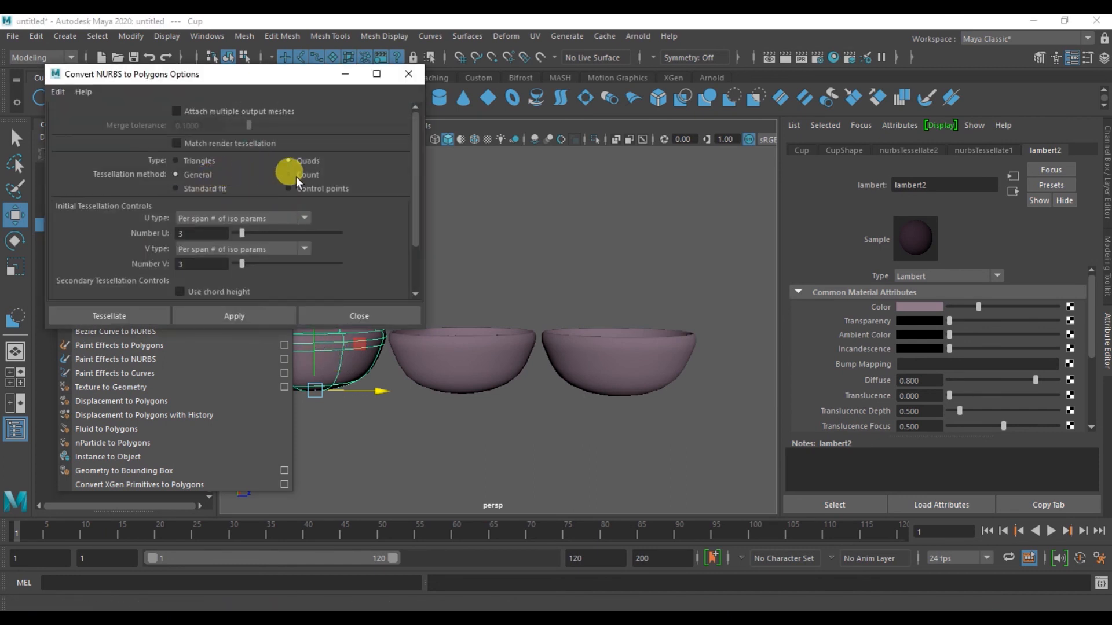
{"action": "left_click", "coordinate": [222, 188]}
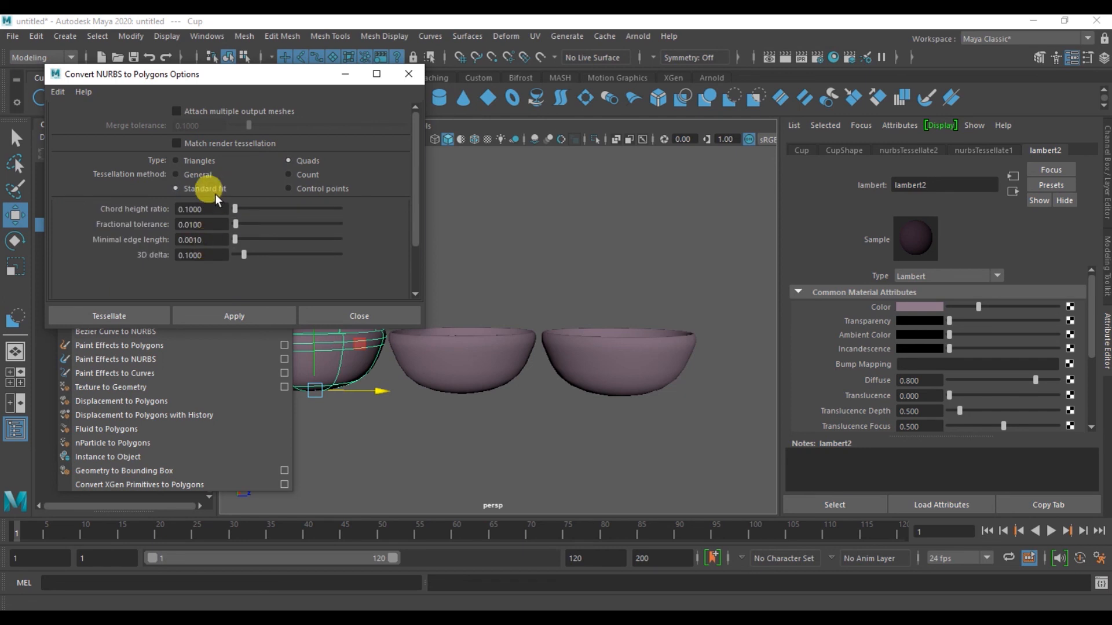
{"action": "left_click", "coordinate": [137, 312]}
{"action": "scroll", "coordinate": [416, 414], "scroll_direction": "down", "scroll_amount": 2}
{"action": "left_click_drag", "start_coordinate": [492, 387], "coordinate": [822, 385]}
{"action": "middle_click_drag", "start_coordinate": [613, 423], "coordinate": [547, 445], "text": "alt"}
{"action": "scroll", "coordinate": [547, 445], "scroll_direction": "down", "scroll_amount": 1}
{"action": "left_click_drag", "start_coordinate": [698, 398], "coordinate": [730, 401]}
Examine the wireframes of the Standard fit cup and the General quad cup side by side, and clear the selection.
{"action": "left_click", "coordinate": [513, 374], "text": "shift"}
{"action": "scroll", "coordinate": [514, 388], "scroll_direction": "up", "scroll_amount": 4}
{"action": "middle_click_drag", "start_coordinate": [516, 426], "coordinate": [489, 357], "text": "alt"}
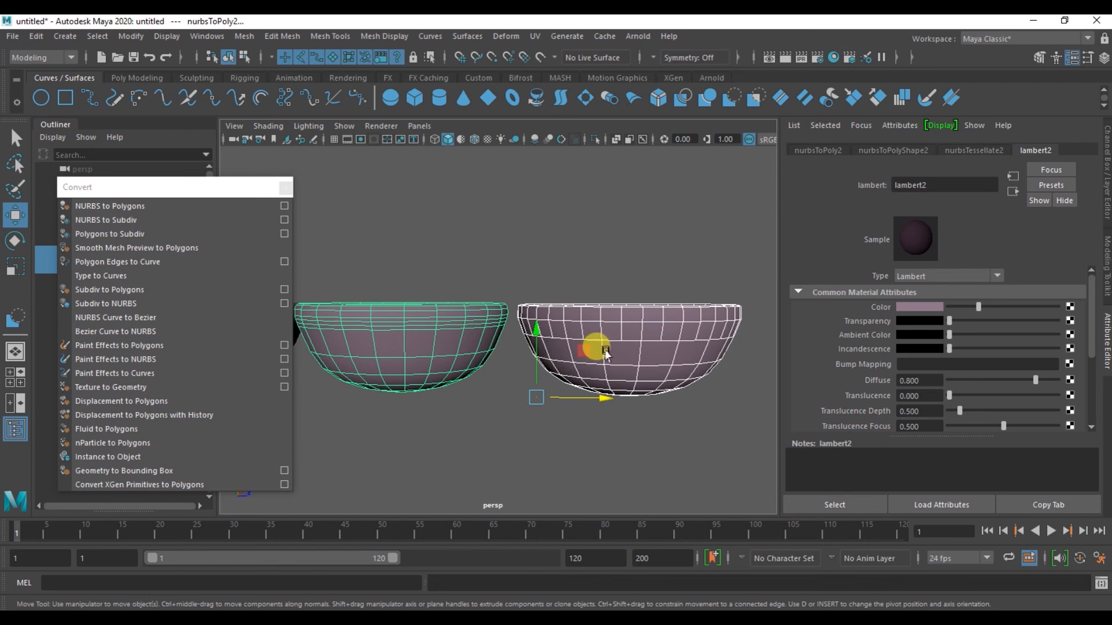
{"action": "left_click_drag", "start_coordinate": [478, 417], "coordinate": [472, 389], "text": "alt"}
{"action": "scroll", "coordinate": [611, 372], "scroll_direction": "down", "scroll_amount": 4}
{"action": "middle_click_drag", "start_coordinate": [470, 393], "coordinate": [496, 422], "text": "alt"}
{"action": "scroll", "coordinate": [495, 422], "scroll_direction": "down", "scroll_amount": 3}
{"action": "left_click_drag", "start_coordinate": [494, 422], "coordinate": [480, 413], "text": "alt"}
{"action": "middle_click_drag", "start_coordinate": [454, 397], "coordinate": [513, 410], "text": "alt"}
{"action": "scroll", "coordinate": [473, 405], "scroll_direction": "down", "scroll_amount": 3}
{"action": "left_click", "coordinate": [469, 403]}
Convert the original cup to quad polygons with the Count method at 300 and place the copy above the row of cups.
{"action": "left_click", "coordinate": [374, 358]}
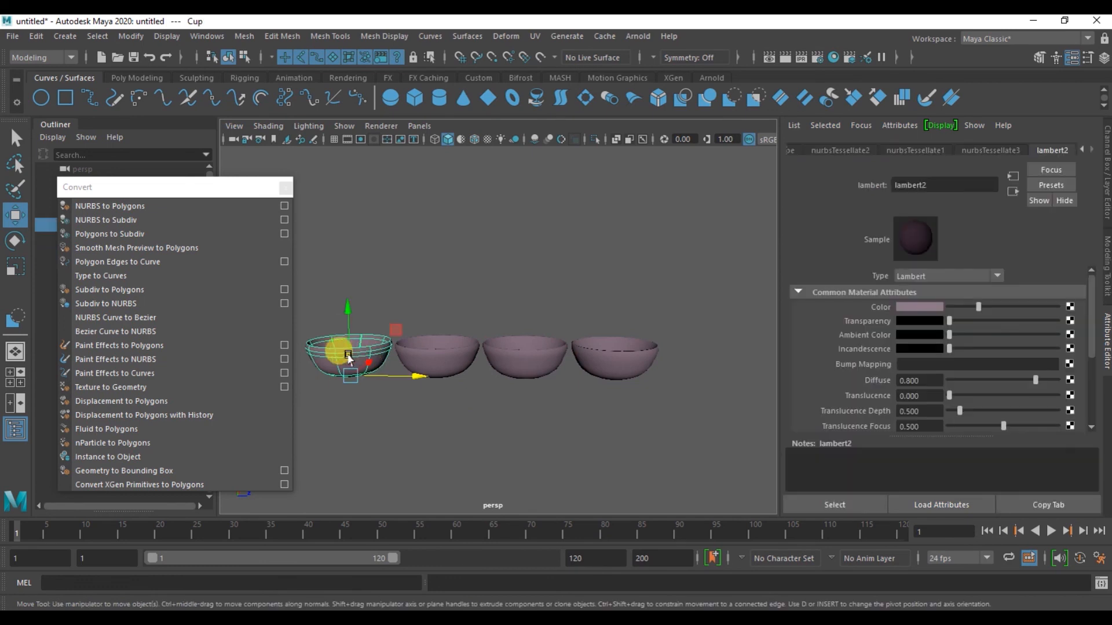
{"action": "left_click", "coordinate": [283, 204]}
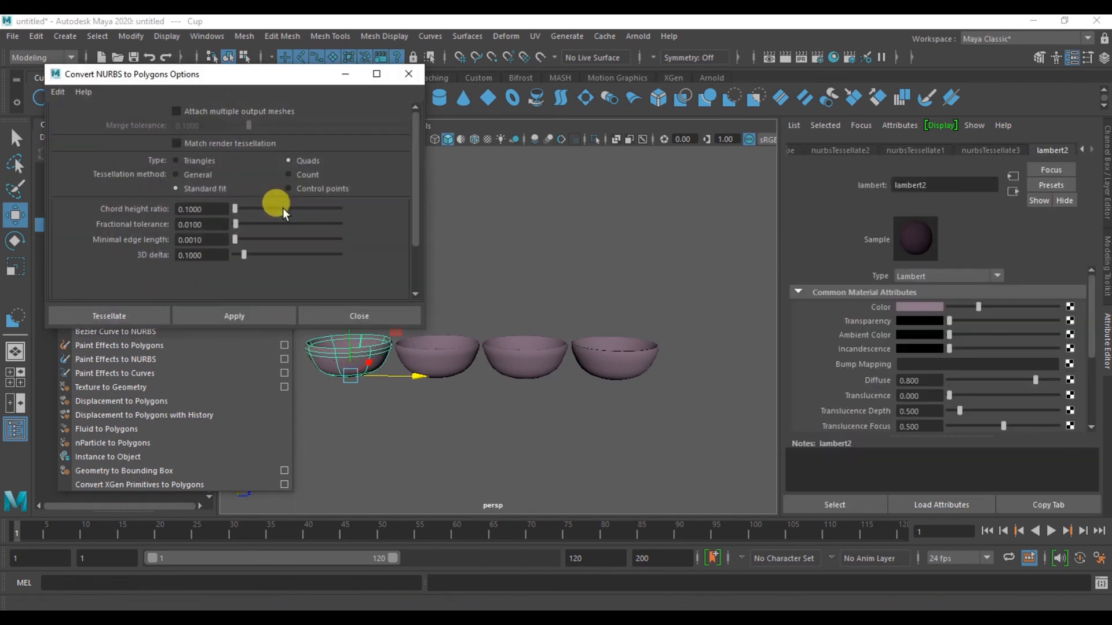
{"action": "left_click", "coordinate": [296, 176]}
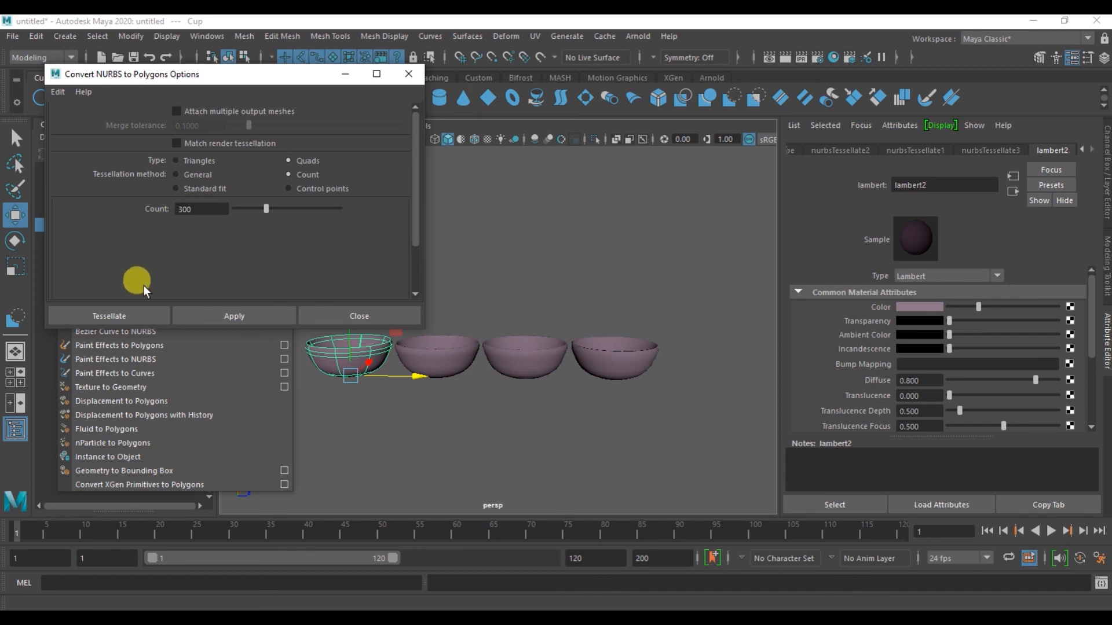
{"action": "left_click", "coordinate": [119, 315]}
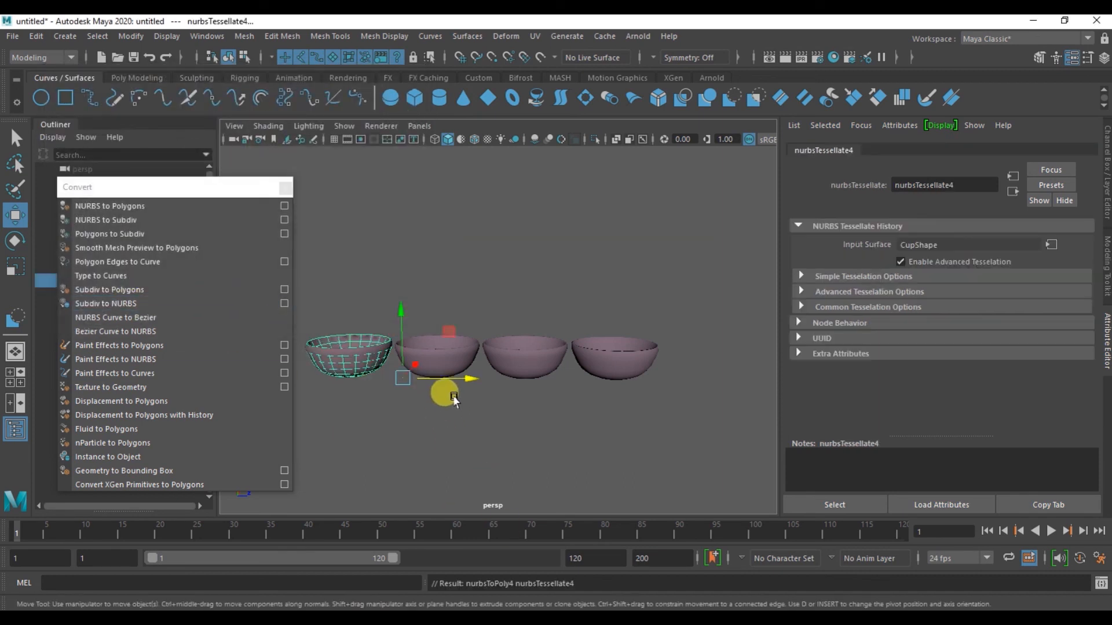
{"action": "left_click_drag", "start_coordinate": [466, 380], "coordinate": [828, 391]}
{"action": "left_click_drag", "start_coordinate": [626, 418], "coordinate": [543, 424], "text": "alt"}
{"action": "left_click_drag", "start_coordinate": [687, 322], "coordinate": [662, 277]}
{"action": "left_click_drag", "start_coordinate": [747, 344], "coordinate": [603, 346]}
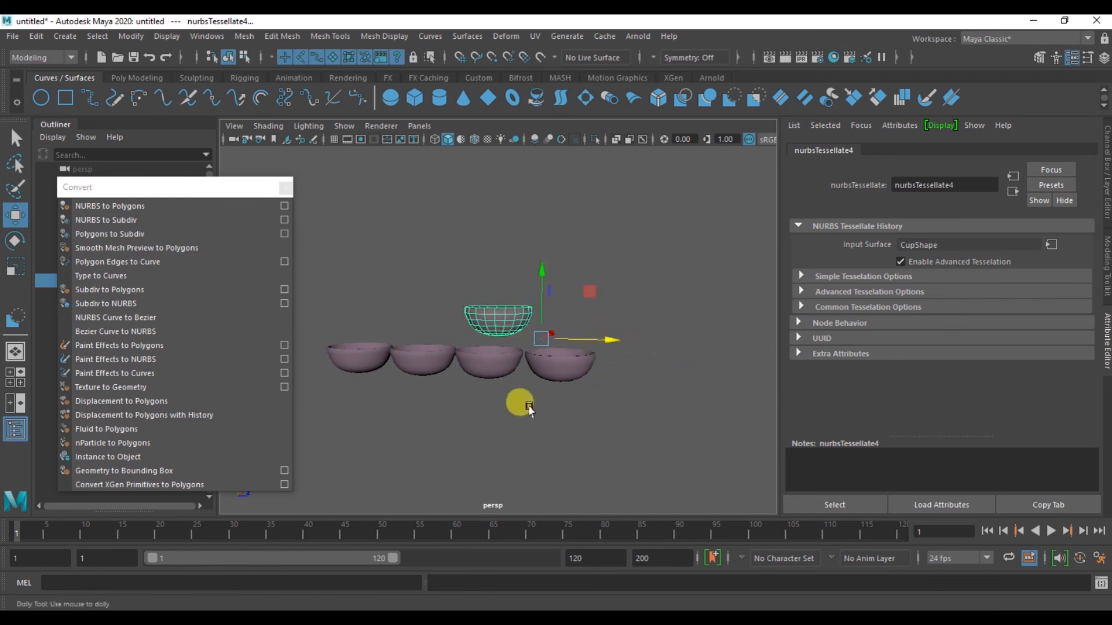
Select the Count, Standard fit and General quad cups together to compare their wireframes, and clear the selection.
{"action": "scroll", "coordinate": [503, 397], "scroll_direction": "up", "scroll_amount": 2}
{"action": "middle_click_drag", "start_coordinate": [503, 396], "coordinate": [525, 395], "text": "alt"}
{"action": "left_click", "coordinate": [597, 377], "text": "shift"}
{"action": "left_click", "coordinate": [504, 377]}
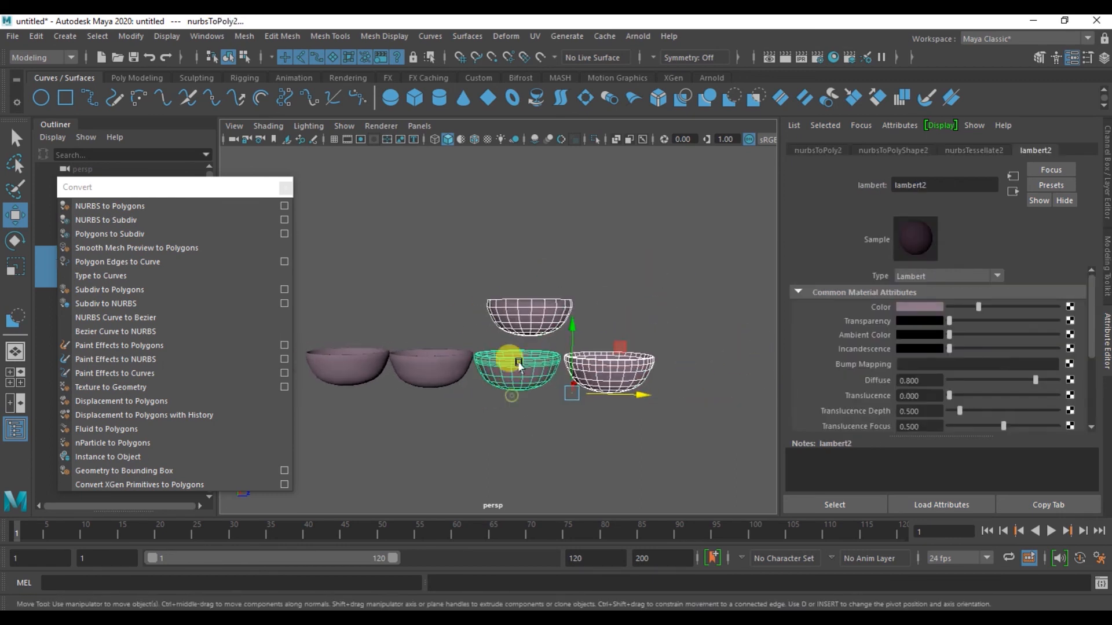
{"action": "right_click_drag", "start_coordinate": [499, 380], "coordinate": [585, 434], "text": "alt"}
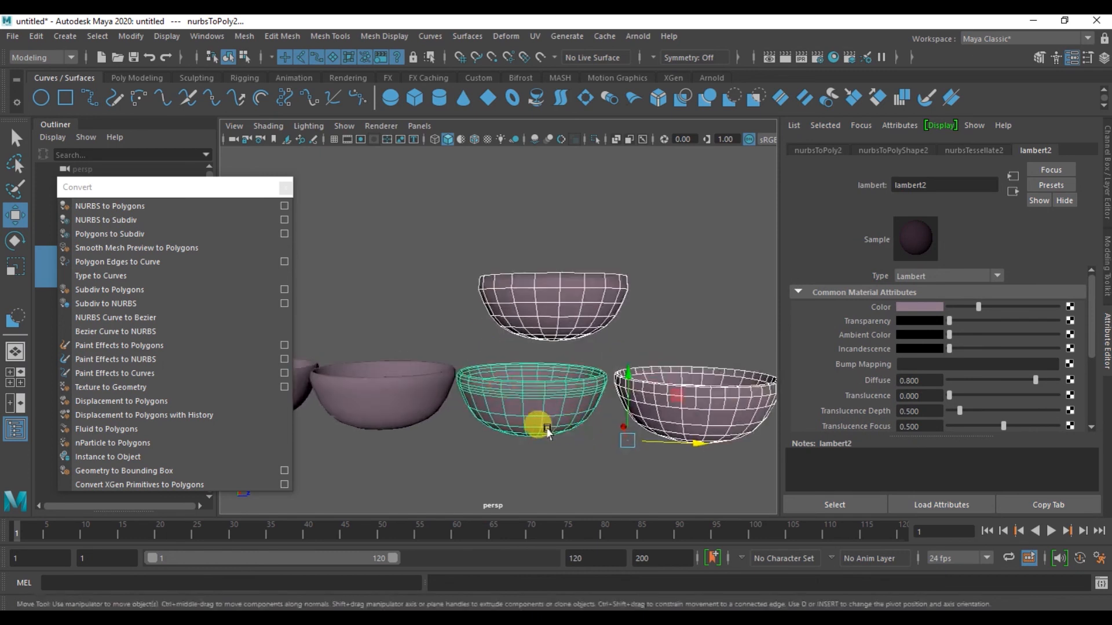
{"action": "middle_click_drag", "start_coordinate": [542, 431], "coordinate": [519, 429], "text": "alt"}
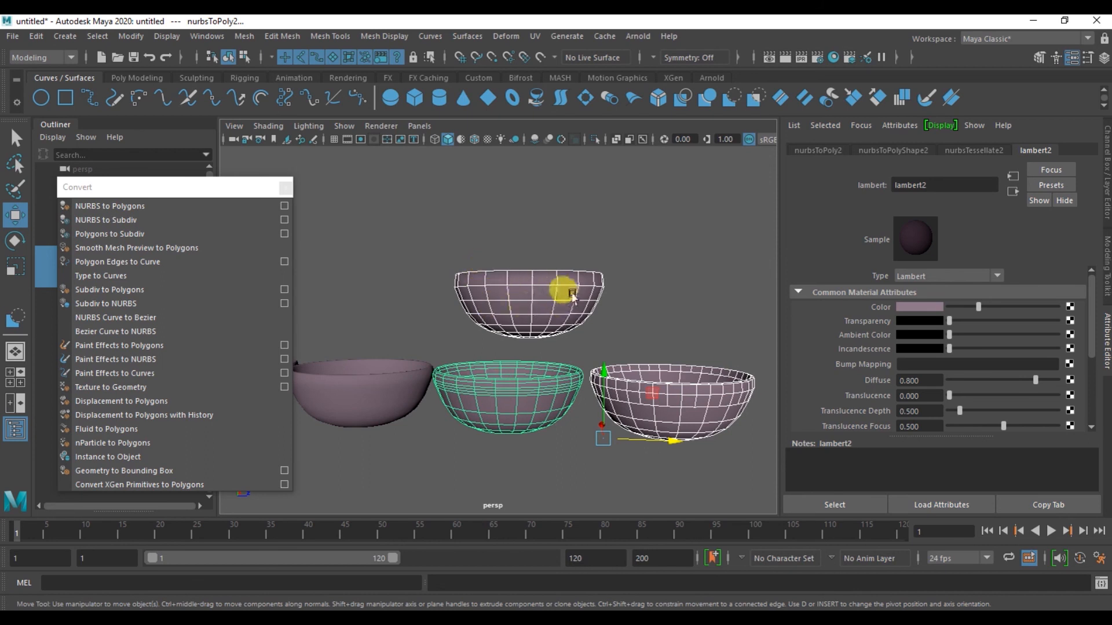
{"action": "mouse_move", "coordinate": [560, 352]}
{"action": "left_mouse_down", "text": "alt"}
{"action": "mouse_move", "coordinate": [553, 377]}
{"action": "mouse_move", "coordinate": [569, 398]}
{"action": "mouse_move", "coordinate": [575, 367]}
{"action": "left_mouse_up", "text": "alt"}
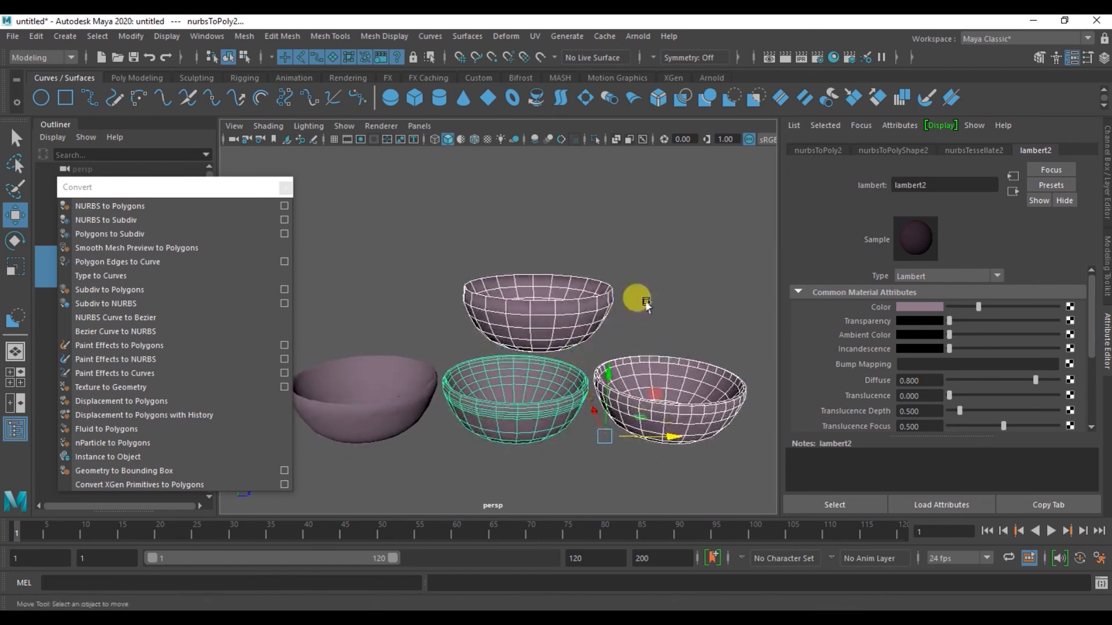
{"action": "left_click", "coordinate": [647, 301]}
{"action": "left_click_drag", "start_coordinate": [587, 356], "coordinate": [550, 348], "text": "alt"}
Convert the original cup to polygons with the Control points method and place the copy above the row beside the Count cup.
{"action": "left_click", "coordinate": [283, 206]}
{"action": "middle_click_drag", "start_coordinate": [406, 431], "coordinate": [488, 454], "text": "alt"}
{"action": "scroll", "coordinate": [488, 455], "scroll_direction": "down", "scroll_amount": 3}
{"action": "left_click", "coordinate": [359, 389]}
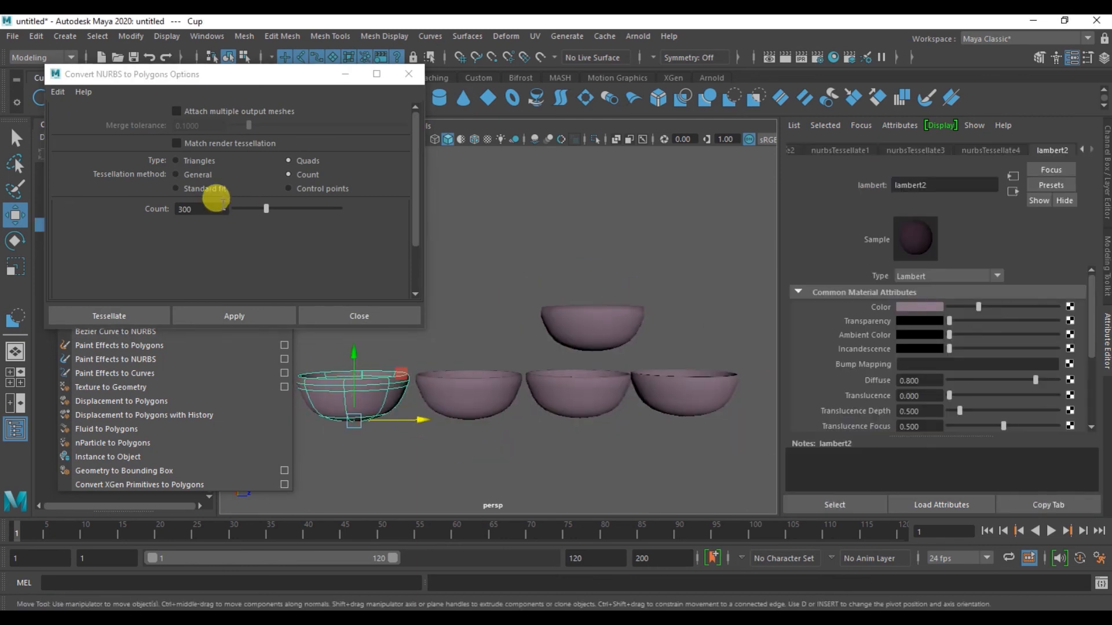
{"action": "left_click", "coordinate": [296, 190]}
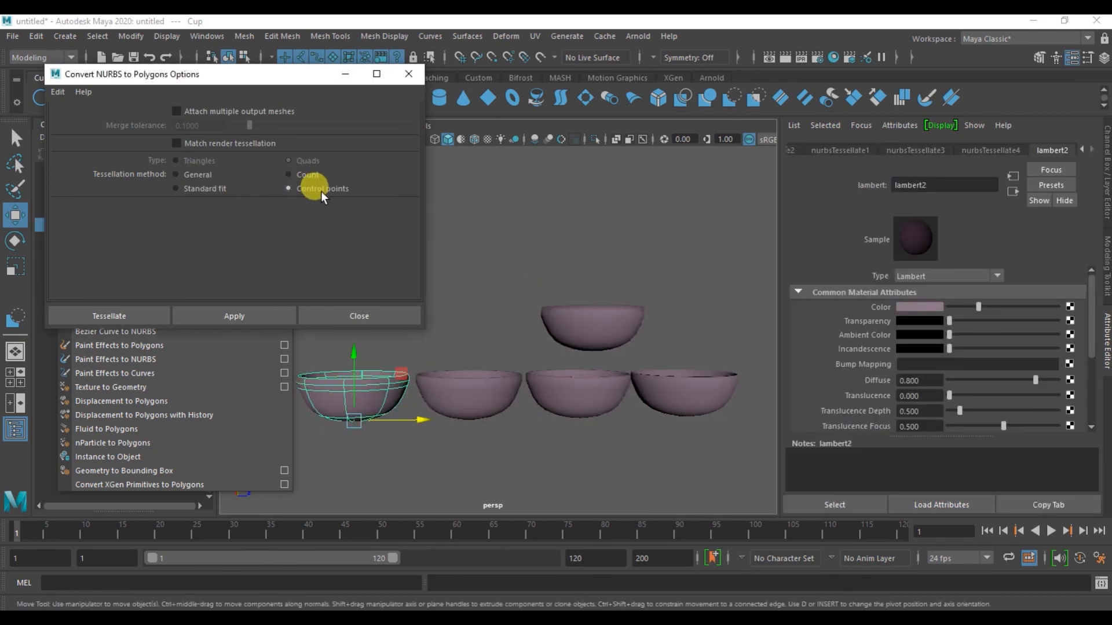
{"action": "left_click", "coordinate": [151, 315]}
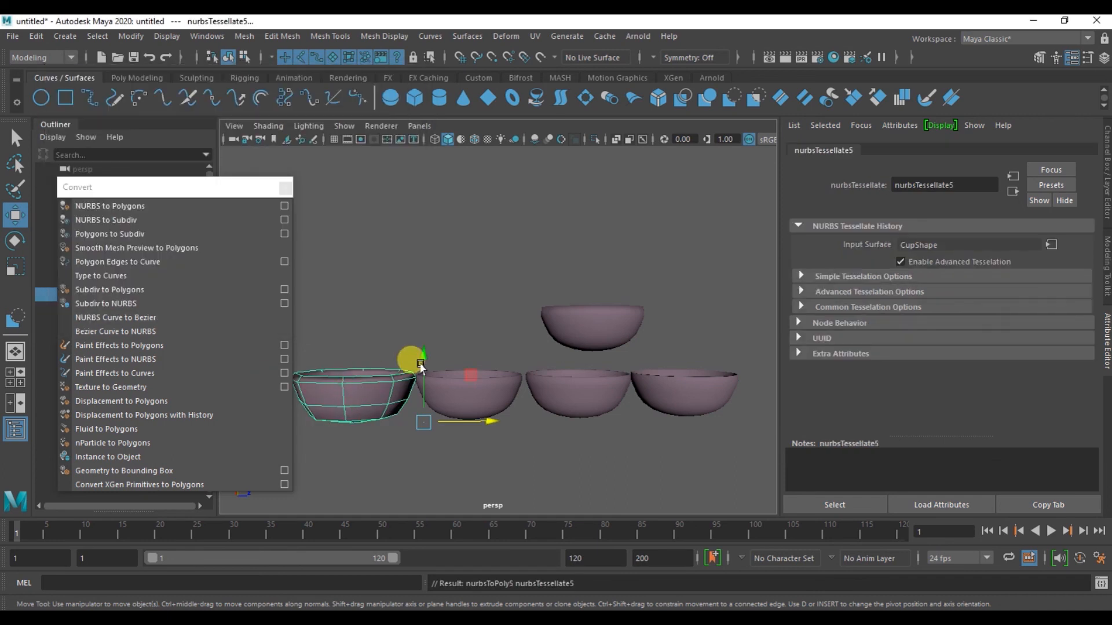
{"action": "left_click_drag", "start_coordinate": [423, 356], "coordinate": [440, 315]}
{"action": "left_click_drag", "start_coordinate": [427, 395], "coordinate": [426, 390], "text": "alt"}
{"action": "middle_click_drag", "start_coordinate": [427, 389], "coordinate": [472, 381], "text": "alt"}
{"action": "left_click_drag", "start_coordinate": [529, 372], "coordinate": [565, 371]}
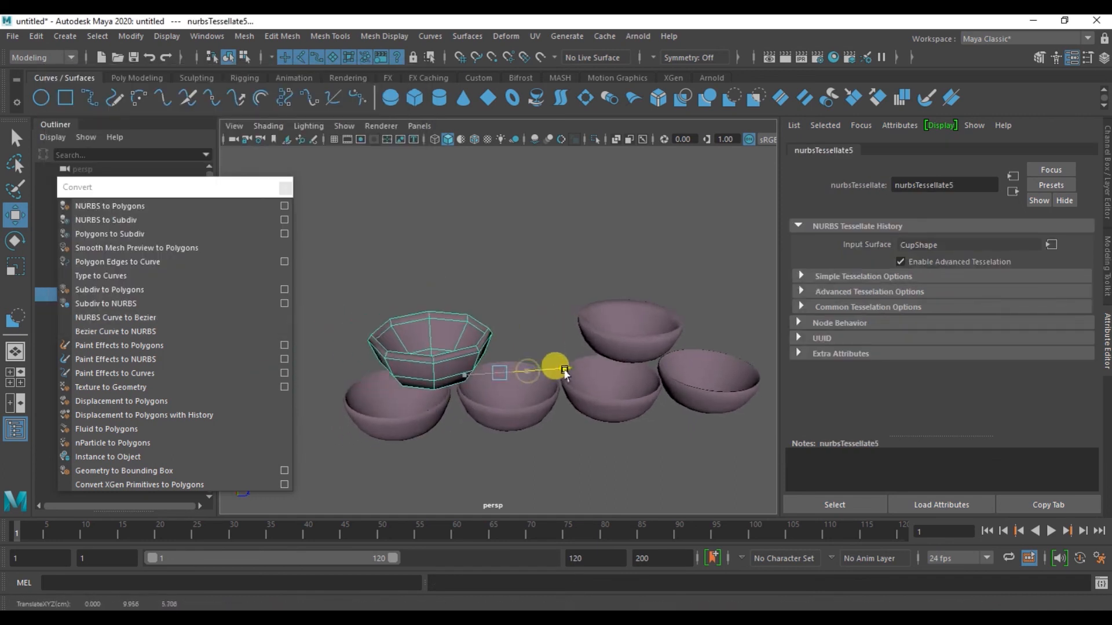
Inspect the shape of the Control points cup against the original NURBS cup.
{"action": "right_click_drag", "start_coordinate": [547, 348], "coordinate": [597, 462], "text": "alt"}
{"action": "left_click_drag", "start_coordinate": [556, 456], "coordinate": [533, 411], "text": "alt"}
{"action": "left_click", "coordinate": [415, 374]}
{"action": "left_click_drag", "start_coordinate": [472, 428], "coordinate": [509, 315], "text": "alt"}
{"action": "left_click", "coordinate": [509, 315]}
Select the original and all converted cups together and compare their wireframes from several angles.
{"action": "mouse_move", "coordinate": [496, 405]}
{"action": "left_mouse_down", "text": "alt"}
{"action": "mouse_move", "coordinate": [415, 382]}
{"action": "mouse_move", "coordinate": [509, 442]}
{"action": "mouse_move", "coordinate": [479, 417]}
{"action": "left_mouse_up", "text": "alt"}
{"action": "left_click", "coordinate": [415, 385], "text": "shift"}
{"action": "left_click", "coordinate": [478, 417], "text": "shift"}
{"action": "left_click", "coordinate": [565, 409], "text": "shift"}
{"action": "left_click", "coordinate": [571, 335], "text": "shift"}
{"action": "left_click", "coordinate": [683, 423], "text": "shift"}
{"action": "right_click_drag", "start_coordinate": [682, 422], "coordinate": [592, 472], "text": "alt"}
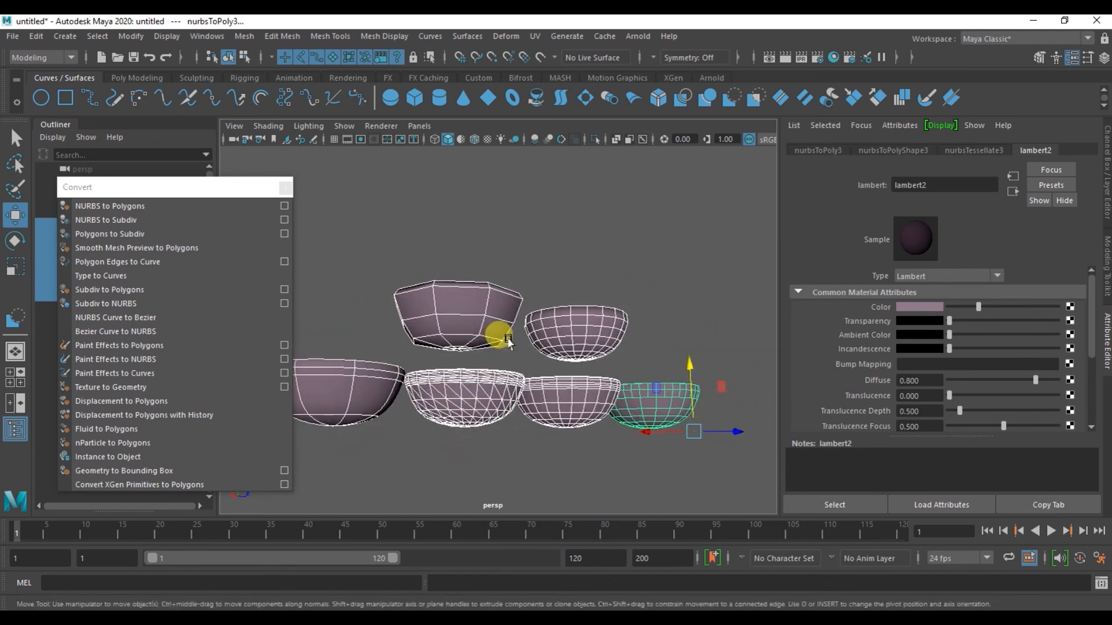
{"action": "left_click_drag", "start_coordinate": [484, 422], "coordinate": [636, 464], "text": "alt"}
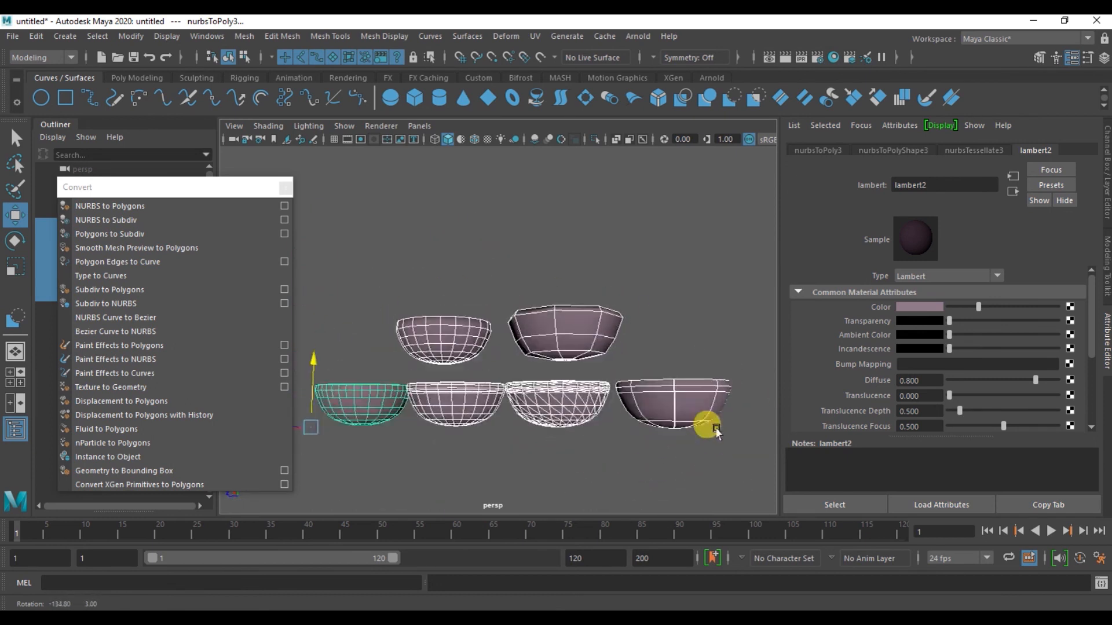
{"action": "left_click_drag", "start_coordinate": [475, 444], "coordinate": [401, 456], "text": "alt"}
{"action": "left_click_drag", "start_coordinate": [535, 440], "coordinate": [538, 375], "text": "alt"}
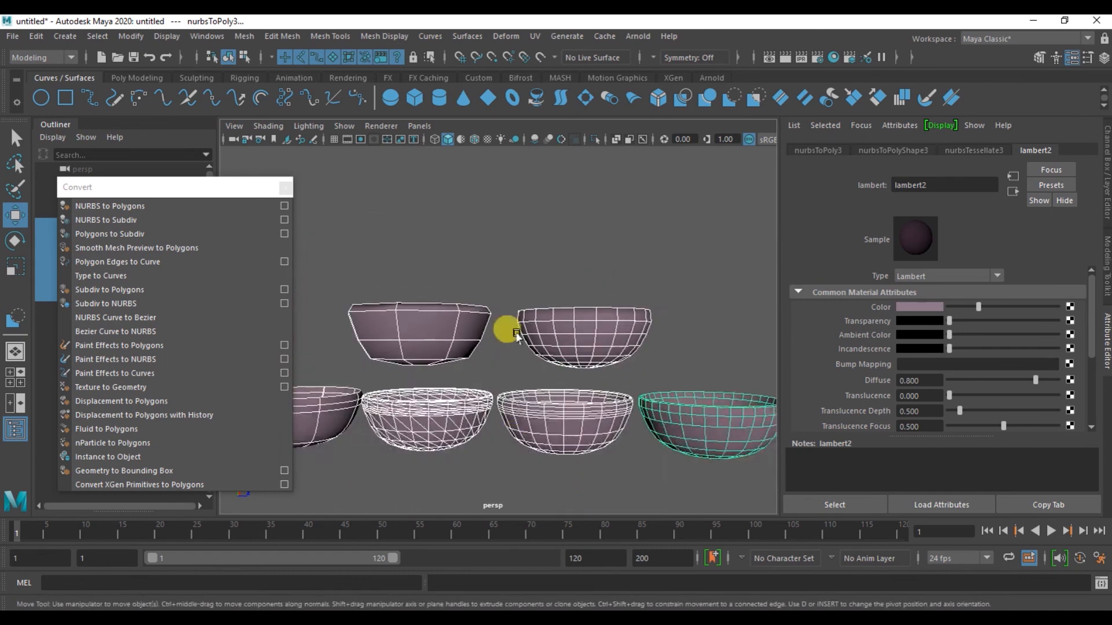
{"action": "left_click", "coordinate": [555, 351]}
Close the floating set of Convert commands and bring all the cups into view.
{"action": "left_click", "coordinate": [284, 188]}
{"action": "scroll", "coordinate": [430, 364], "scroll_direction": "down", "scroll_amount": 3}
{"action": "left_click_drag", "start_coordinate": [431, 366], "coordinate": [412, 340], "text": "alt"}
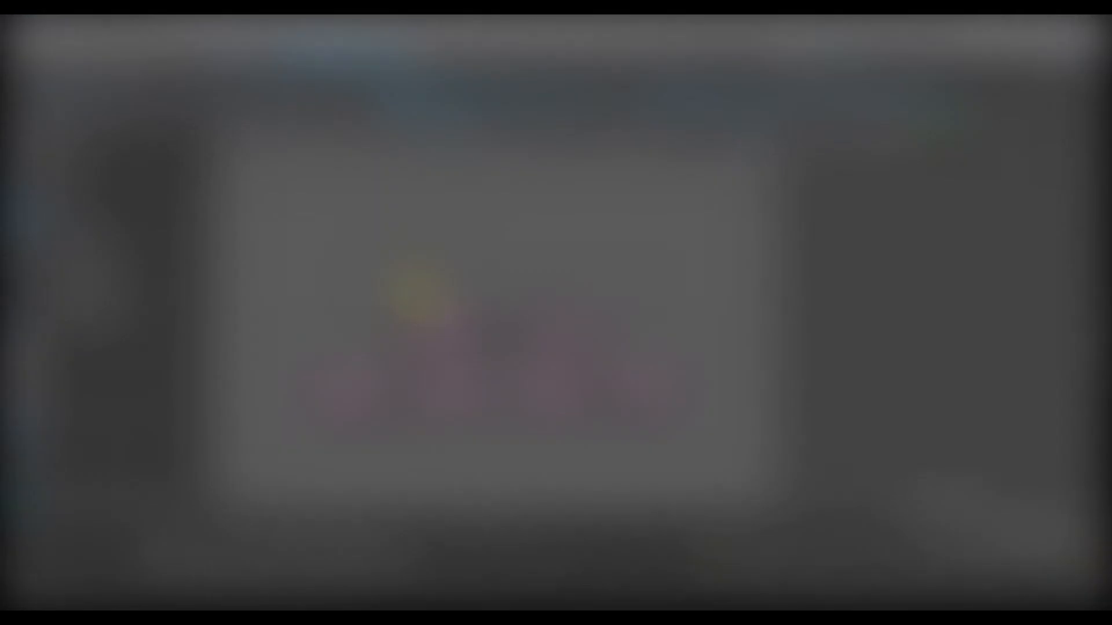